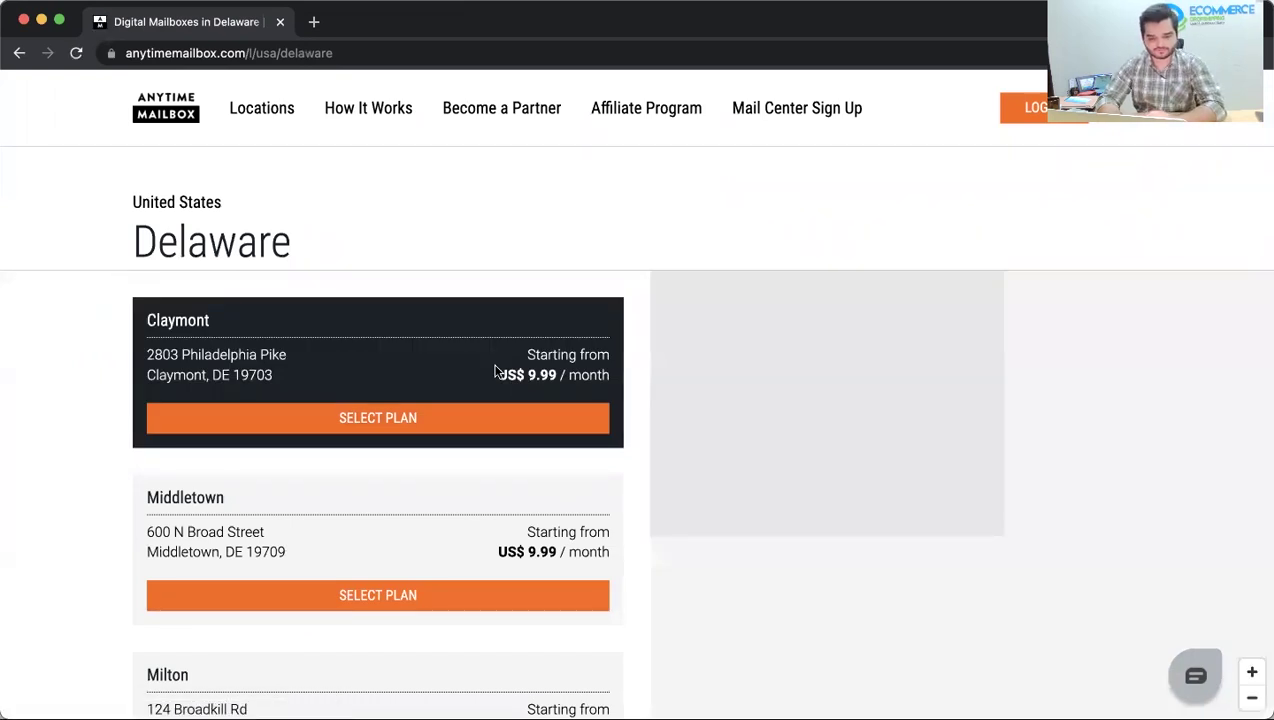
# Step: Choose the Claymont mailbox location and its Bronze plan at US$ 9.99 per month
pyautogui.click(317, 419)
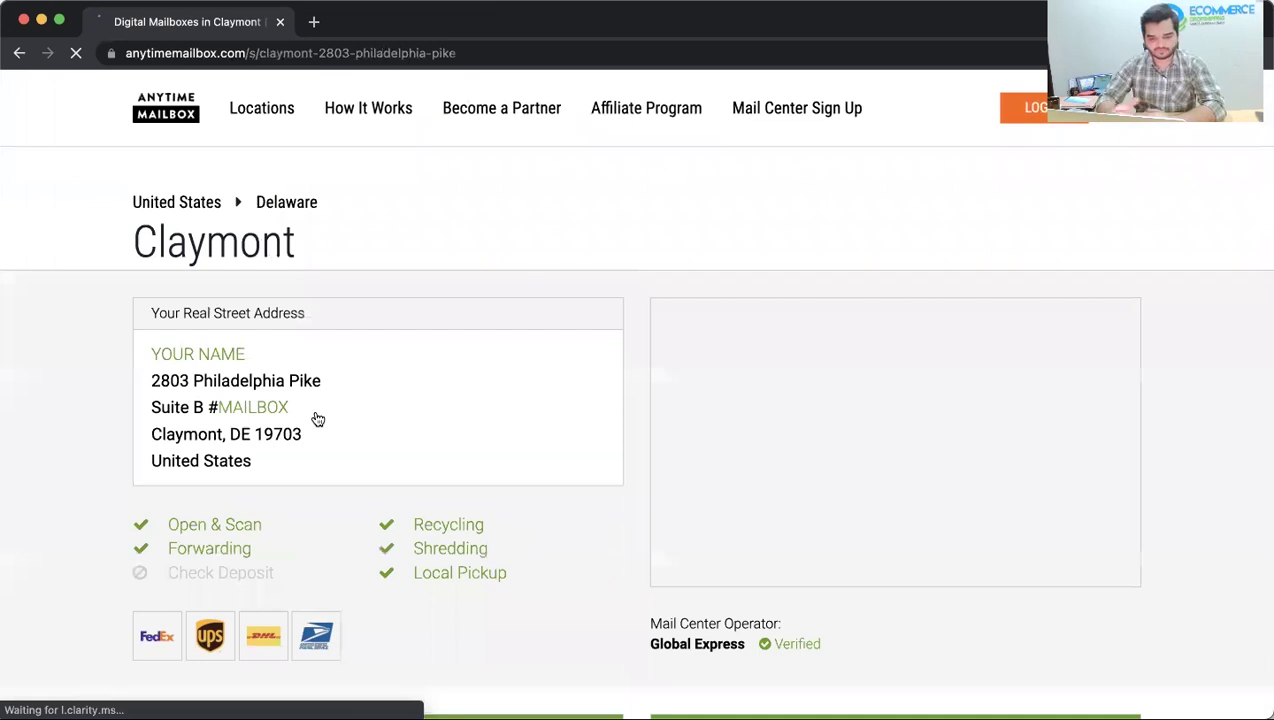
pyautogui.scroll(-1, 548, 575)
pyautogui.scroll(-3, 548, 575)
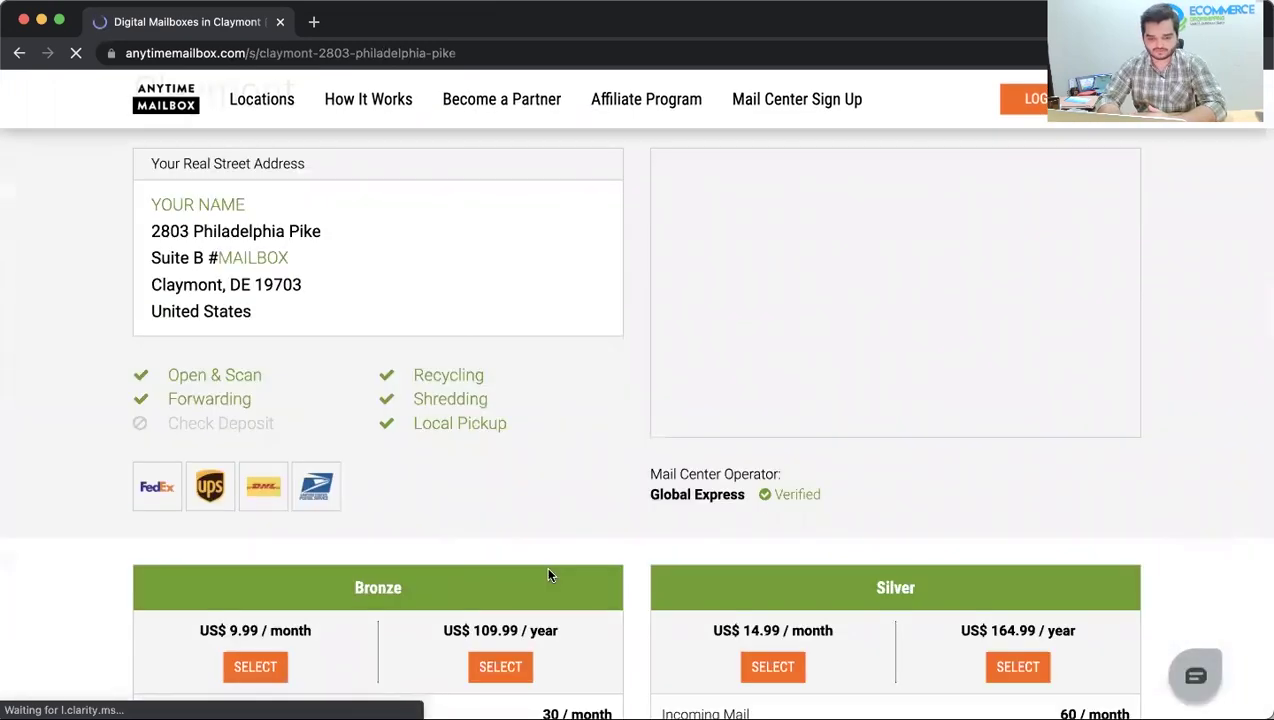
pyautogui.scroll(-1, 364, 453)
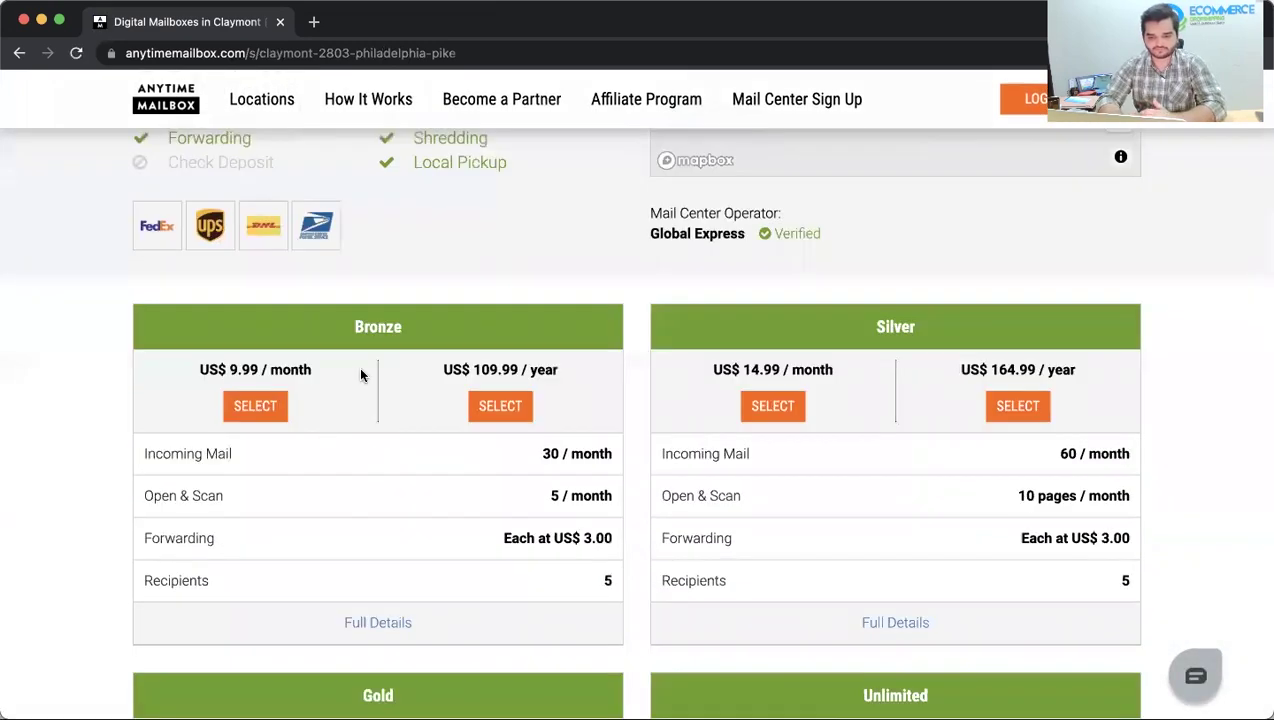
pyautogui.scroll(-5, 360, 368)
pyautogui.scroll(6, 358, 366)
pyautogui.click(258, 423)
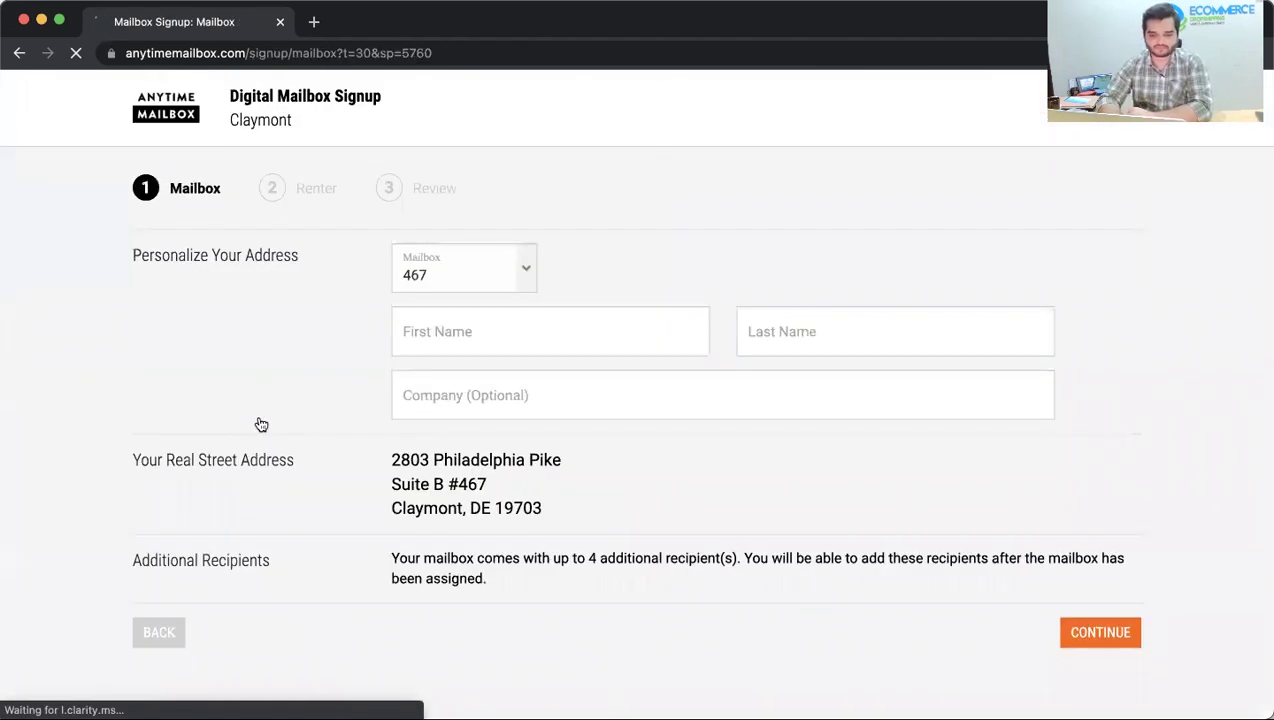
# Step: Enter the renter's first and last name for mailbox 467 and continue to the Renter step
pyautogui.click(449, 333)
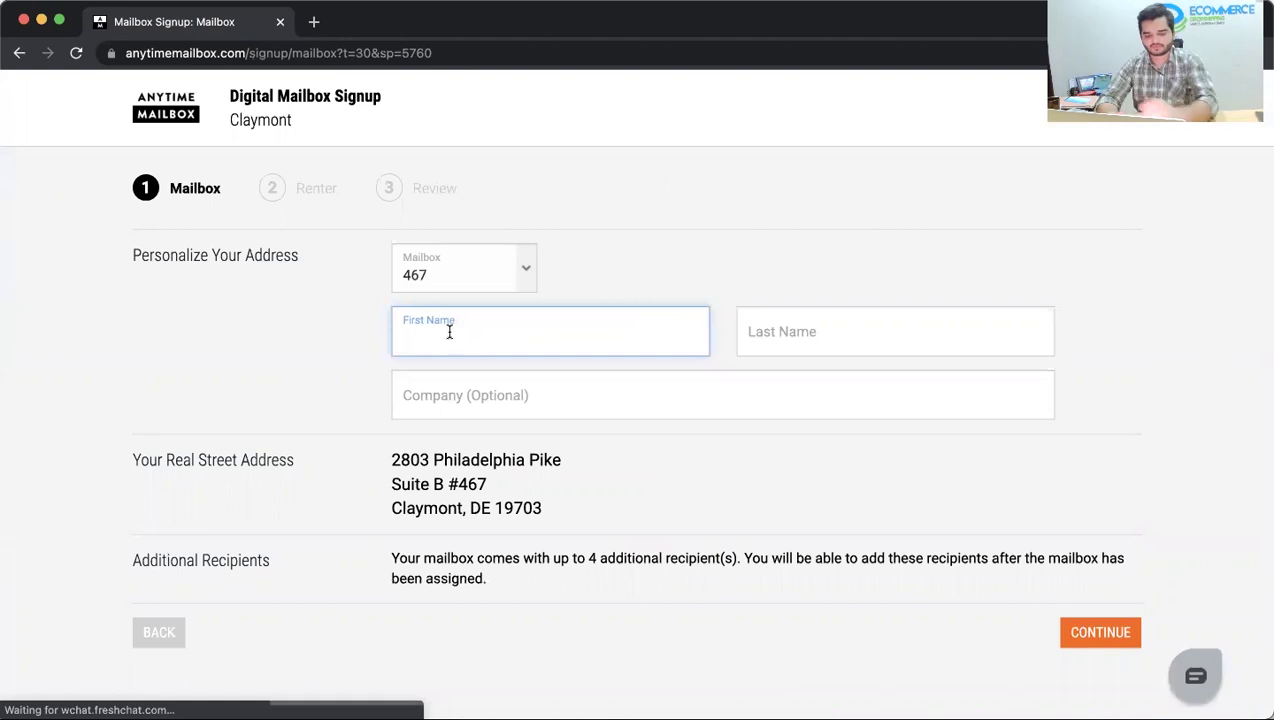
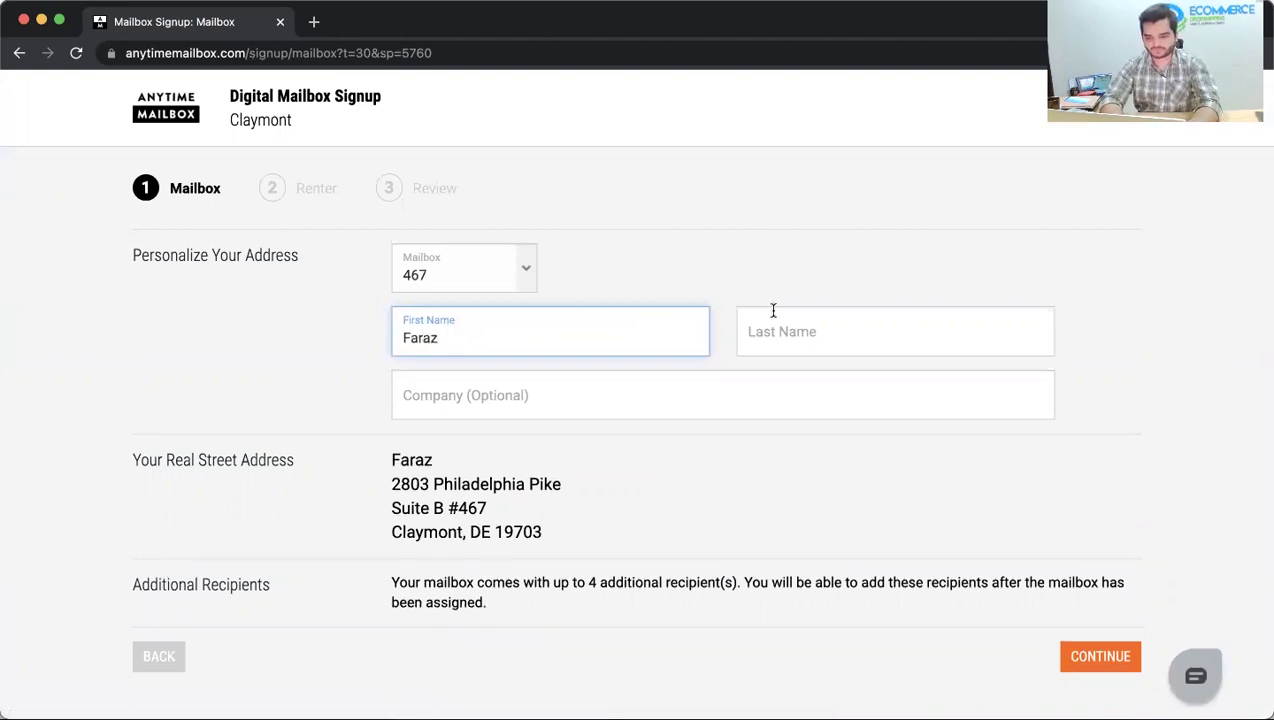
pyautogui.click(773, 318)
pyautogui.click(478, 467)
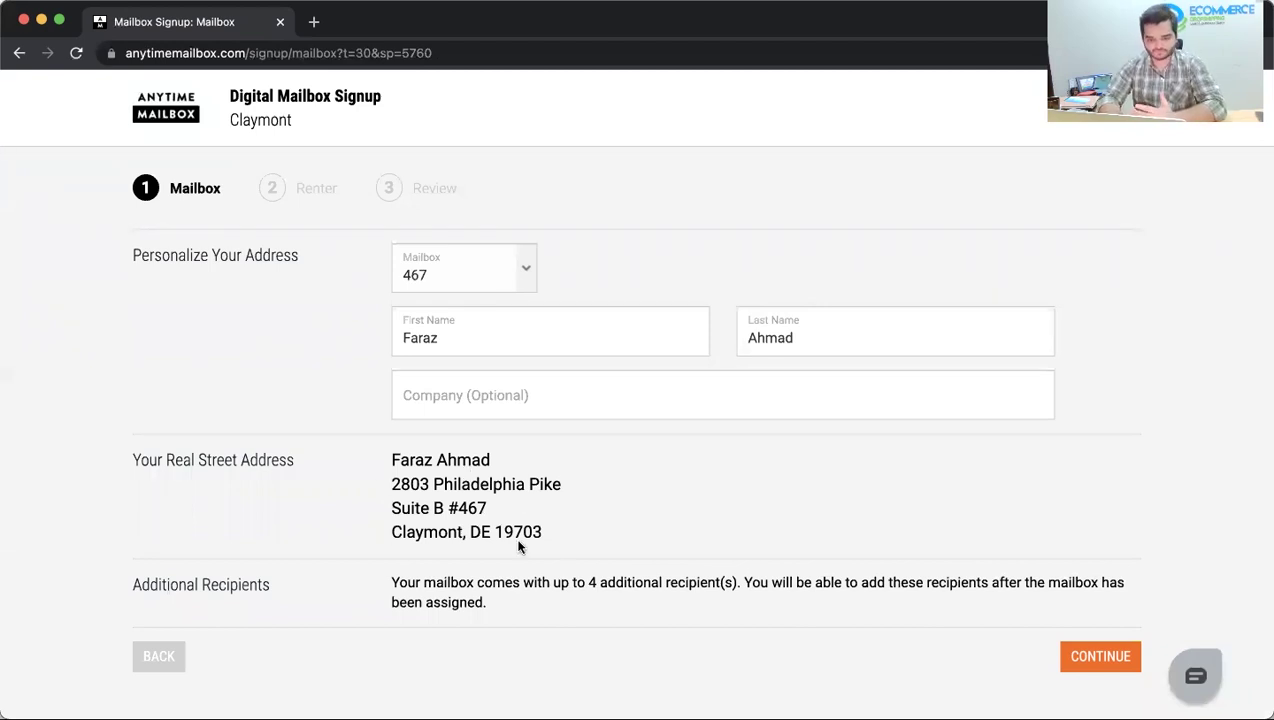
pyautogui.scroll(-3, 601, 514)
pyautogui.click(1088, 456)
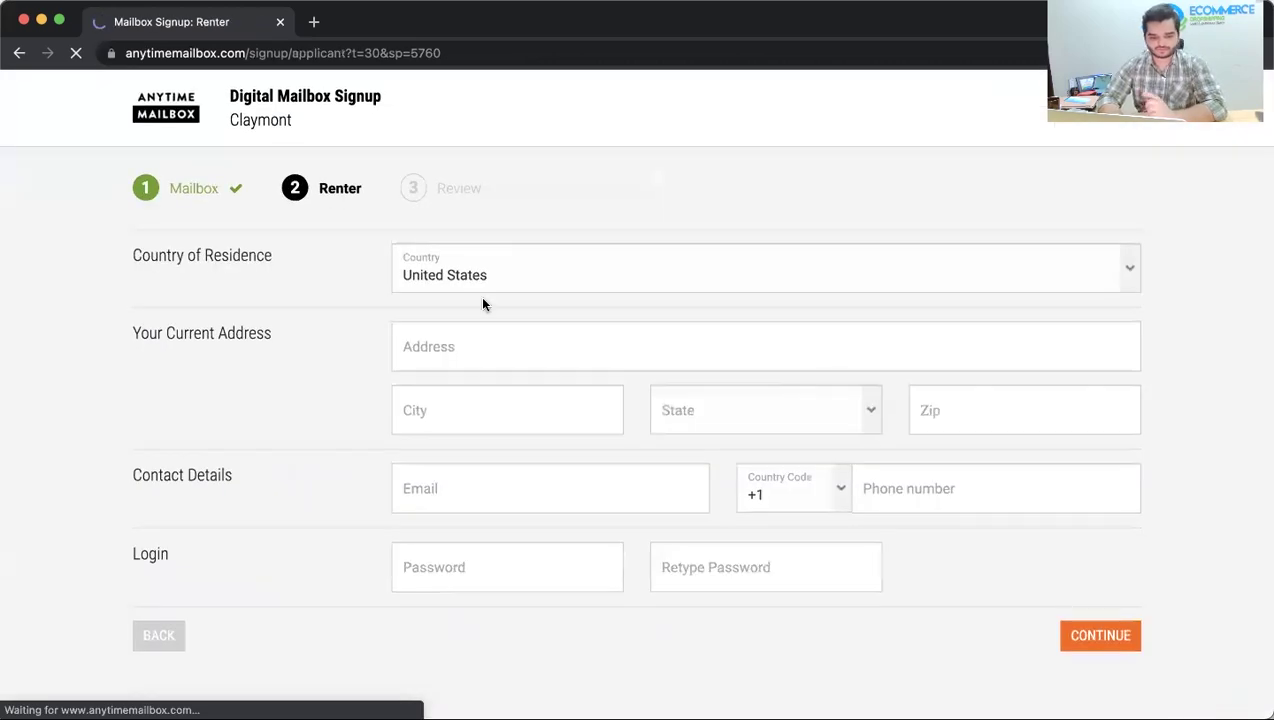
# Step: Set the country of residence to Pakistan and enter the renter's street address
pyautogui.click(533, 277)
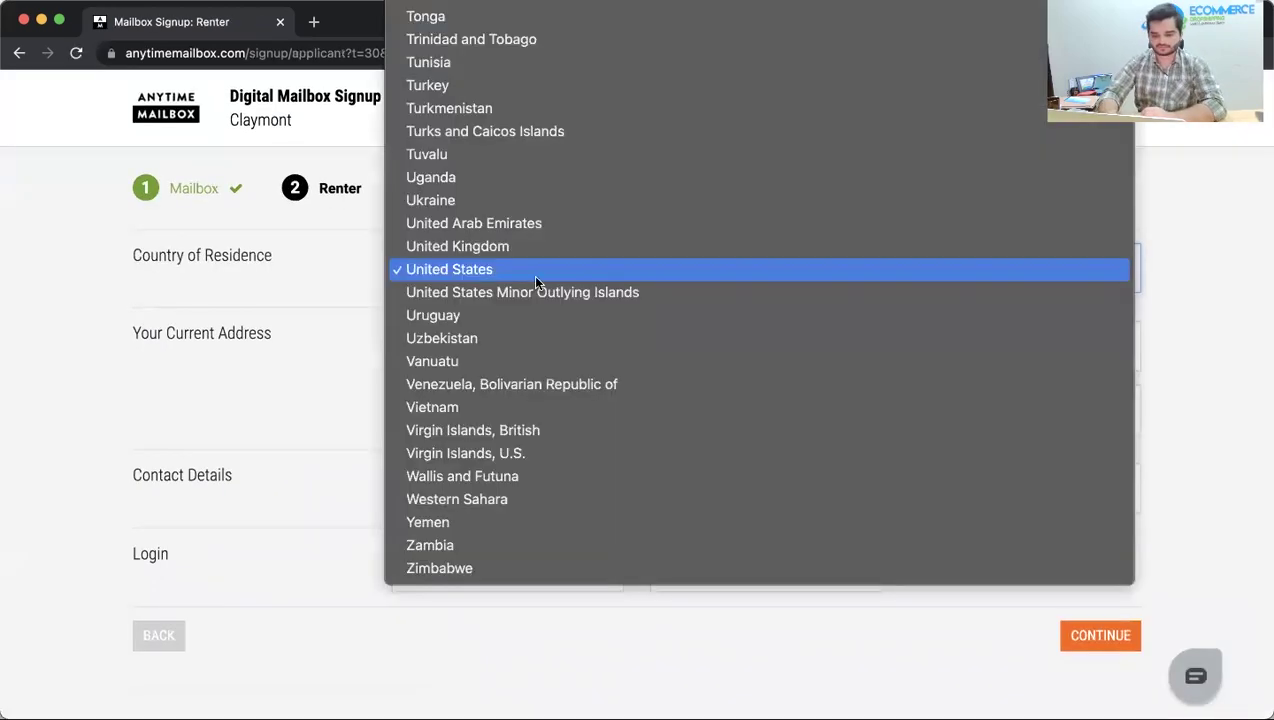
pyautogui.press('p')
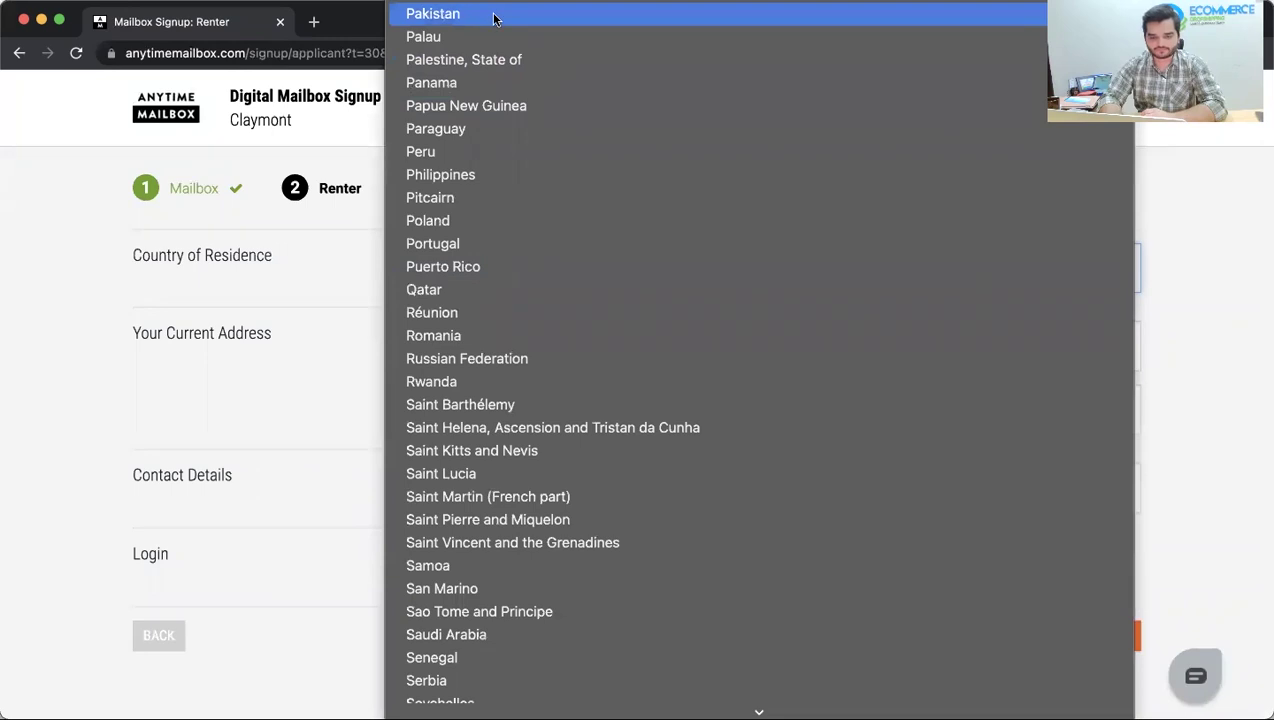
pyautogui.click(493, 19)
pyautogui.click(463, 344)
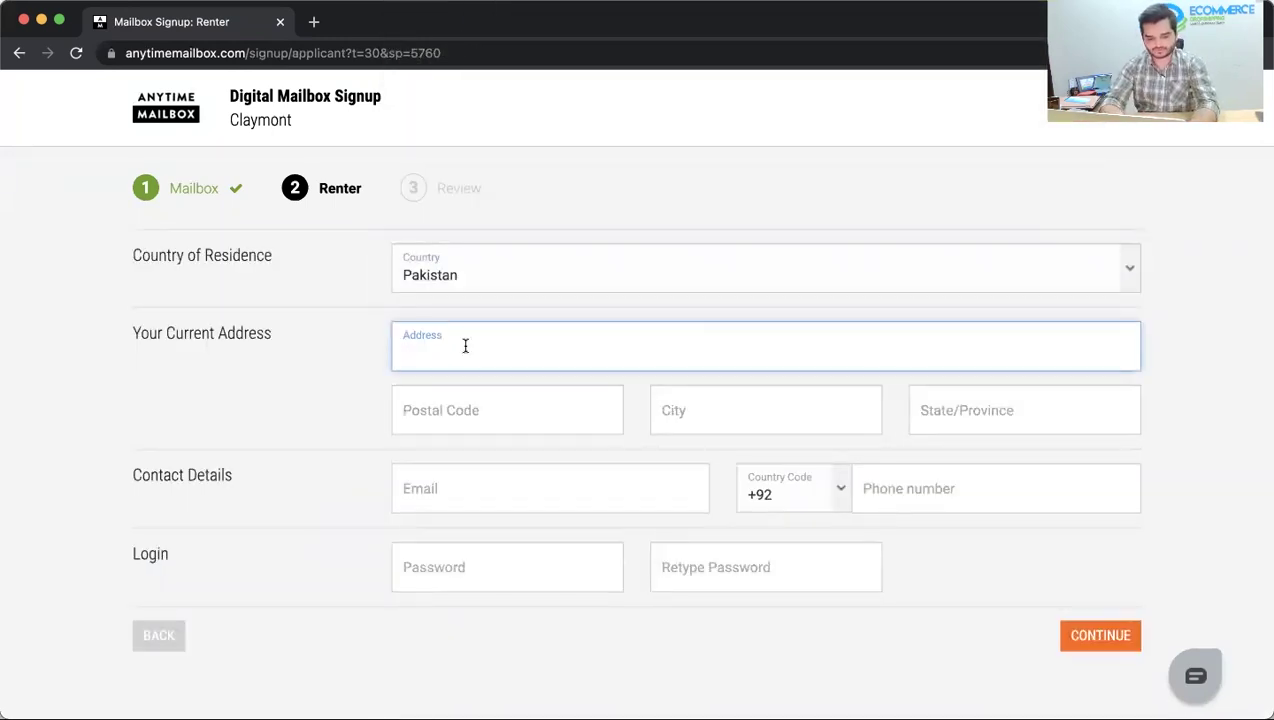
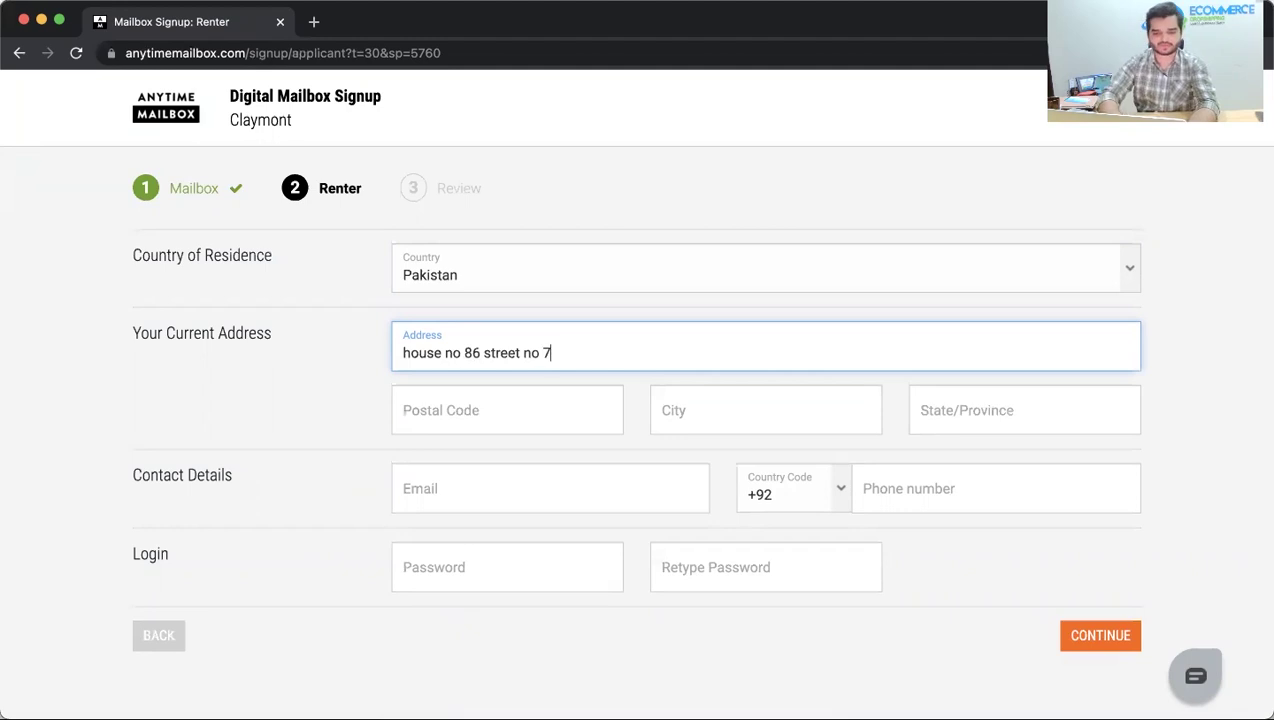
# Step: Fill in the renter's postal code, city and province
pyautogui.click(503, 418)
pyautogui.write('61100')
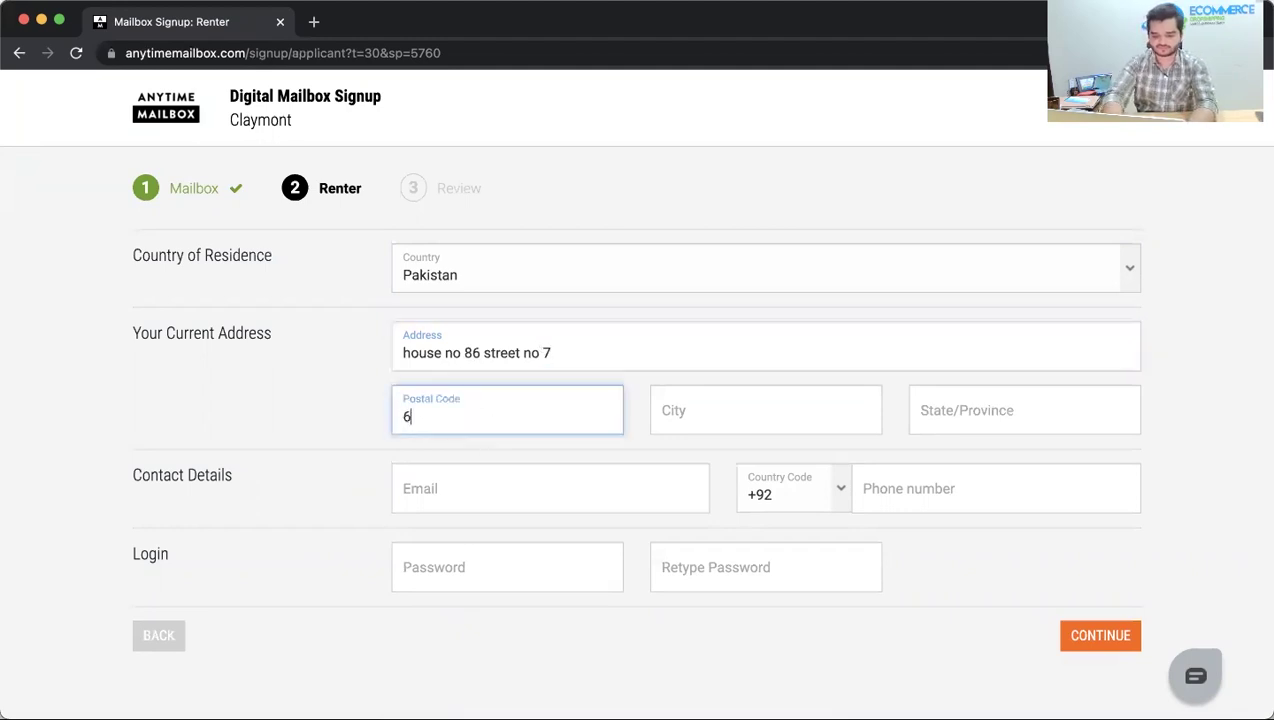
pyautogui.click(799, 424)
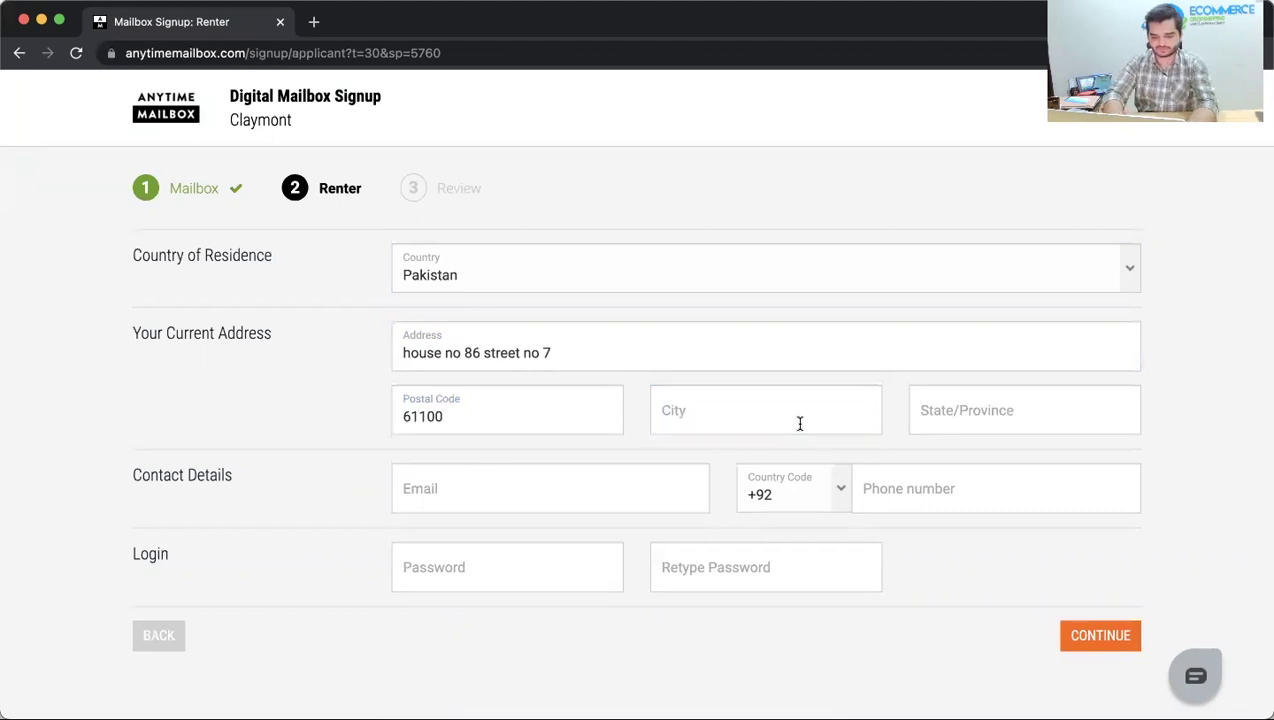
pyautogui.click(799, 424)
pyautogui.write('lahore')
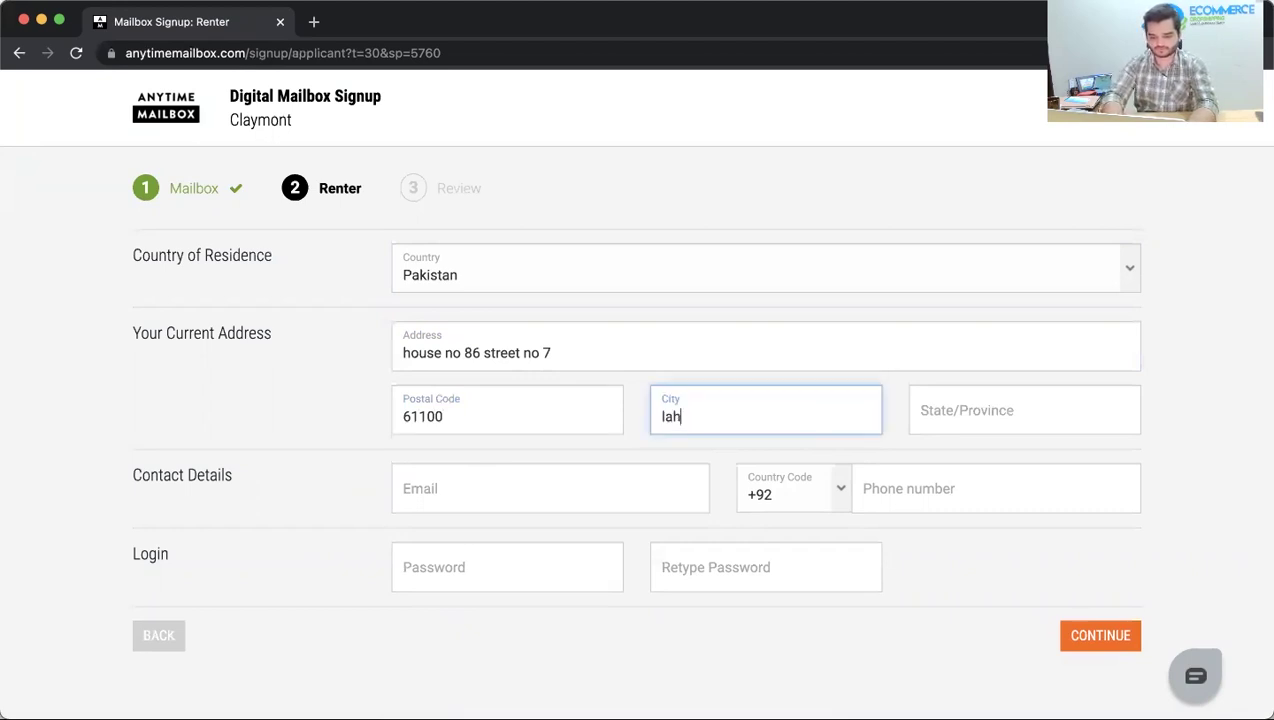
pyautogui.click(1024, 413)
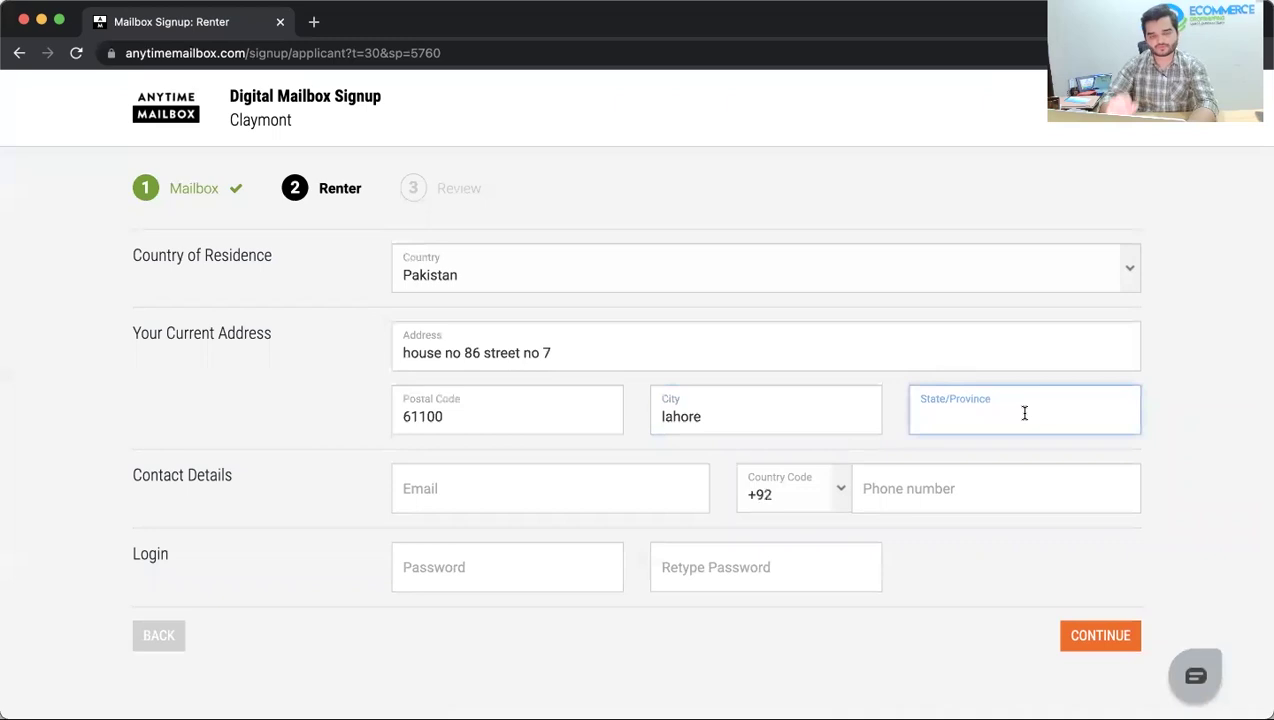
pyautogui.write('pun j')
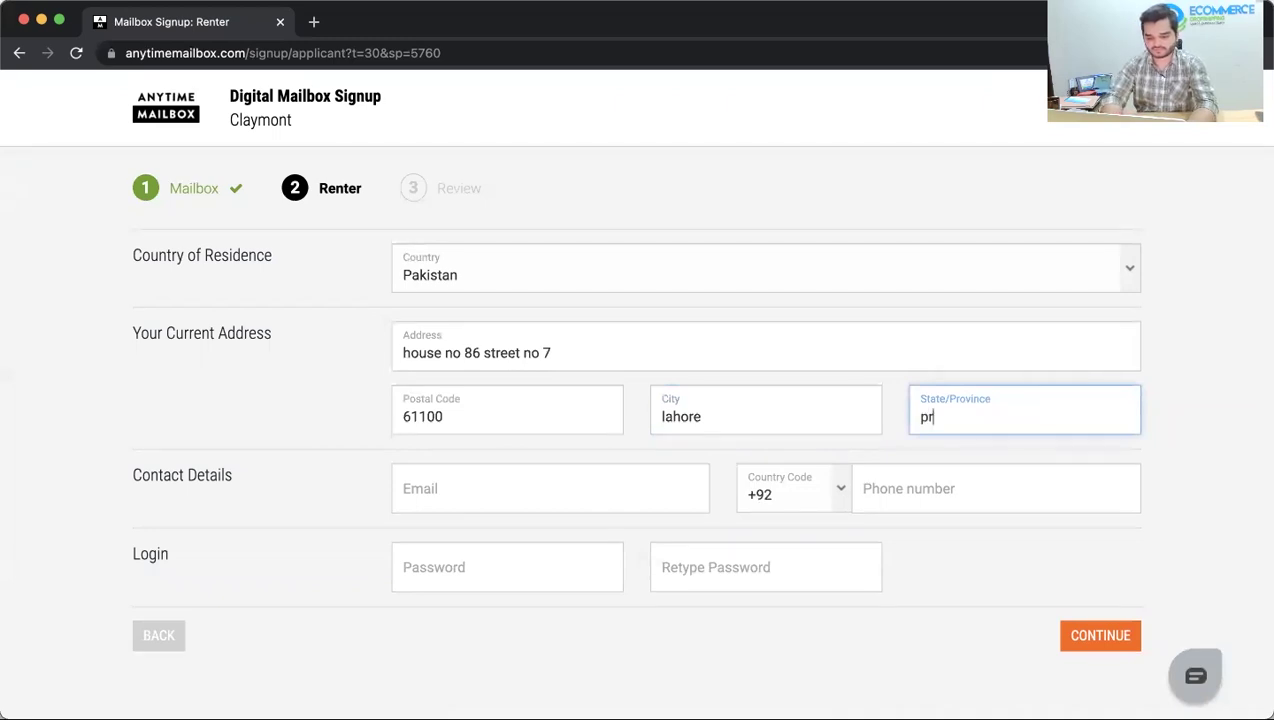
pyautogui.write('jab')
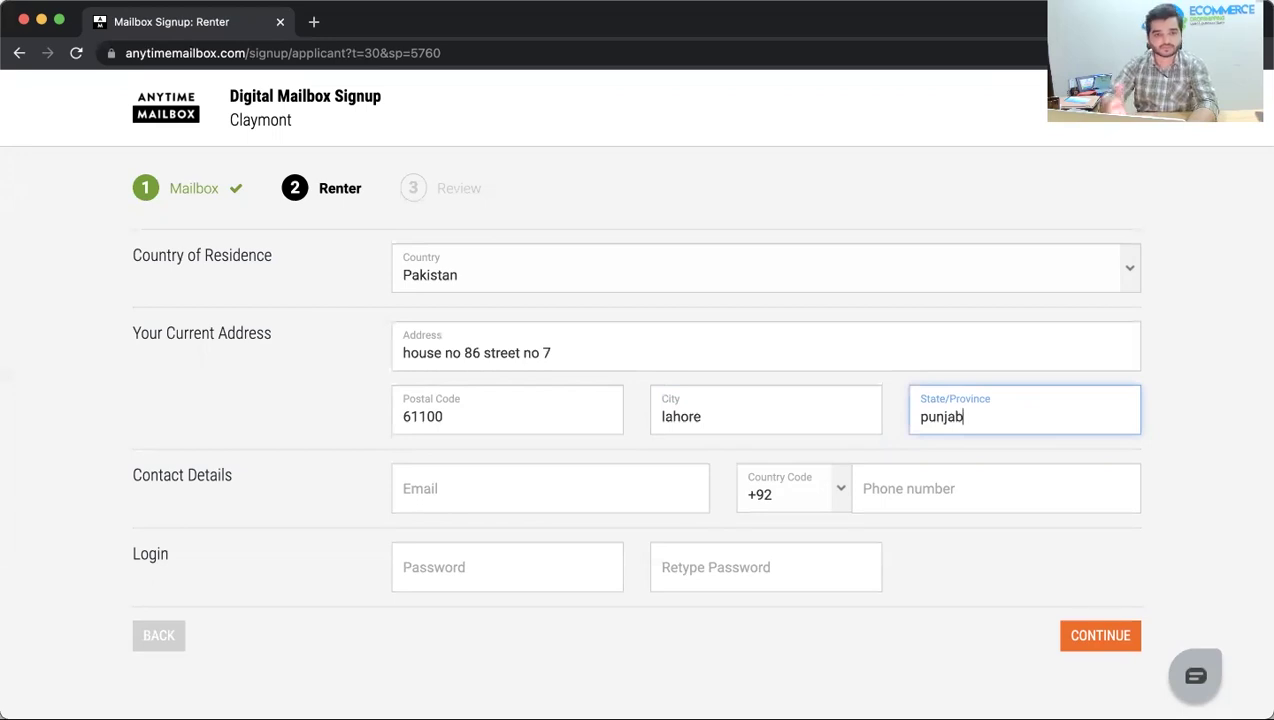
pyautogui.scroll(-2, 734, 518)
# Step: Enter the contact e-mail and a phone number with country code +1
pyautogui.click(587, 387)
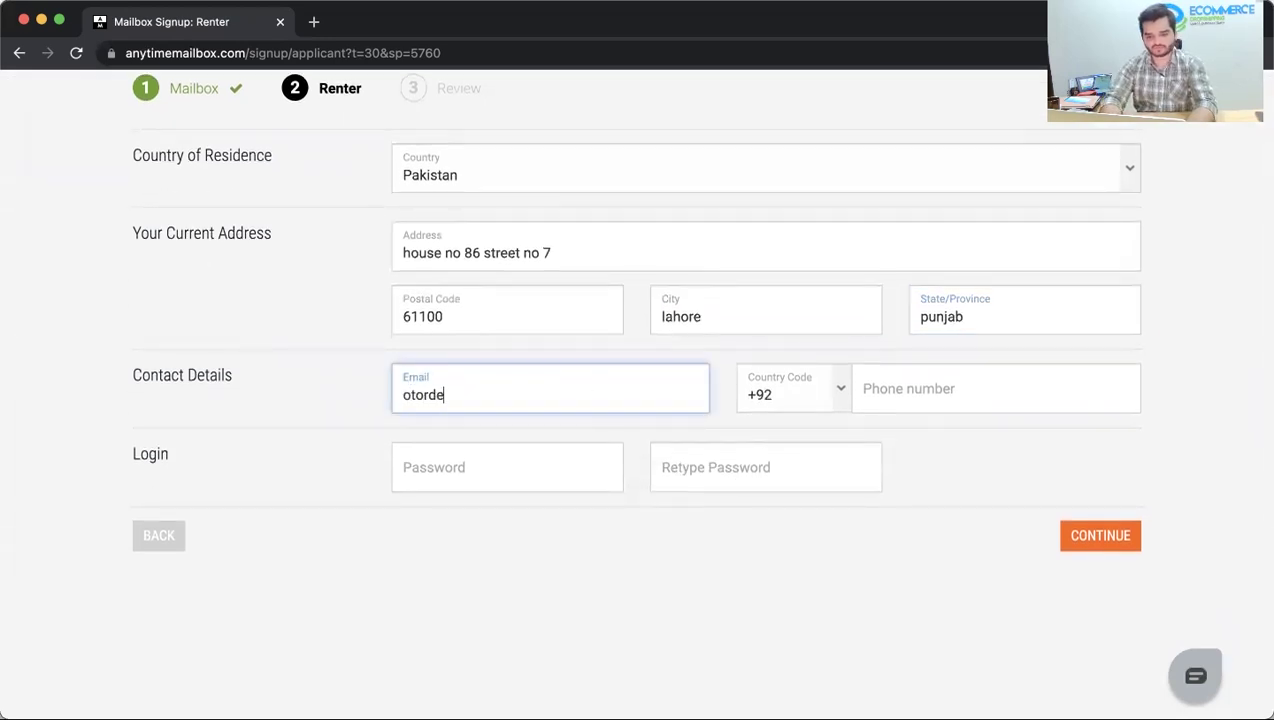
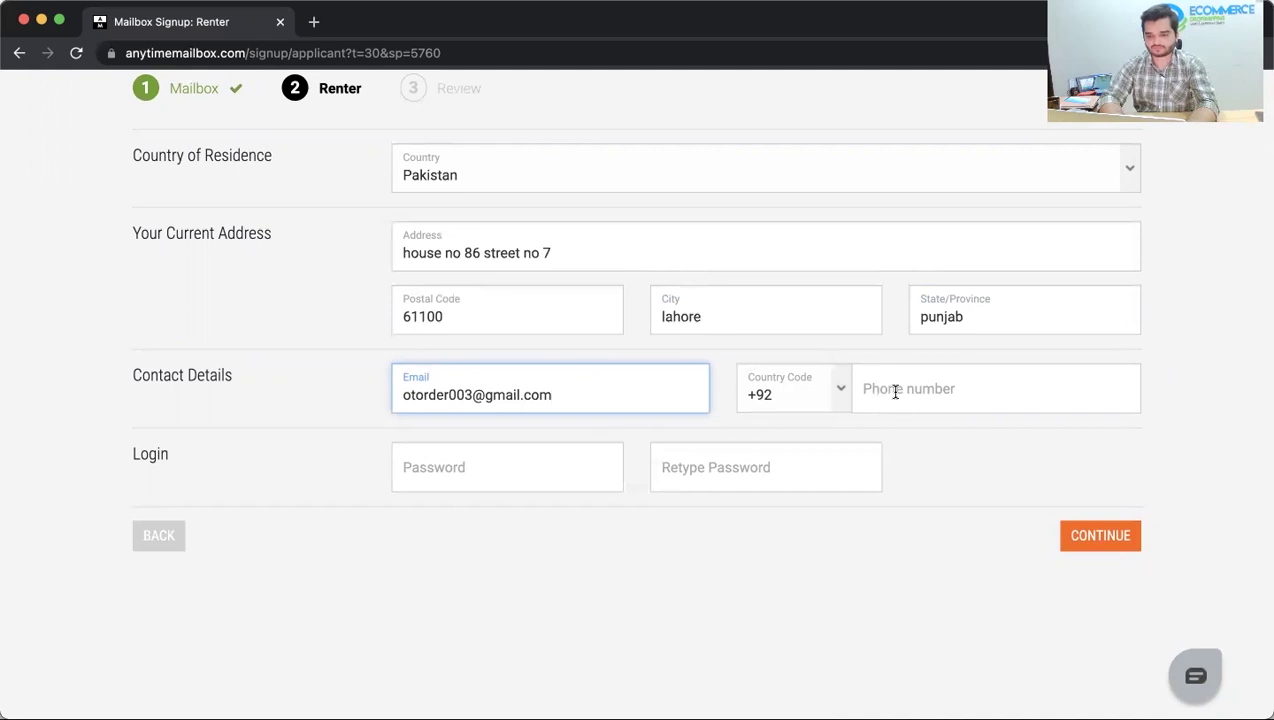
pyautogui.click(838, 398)
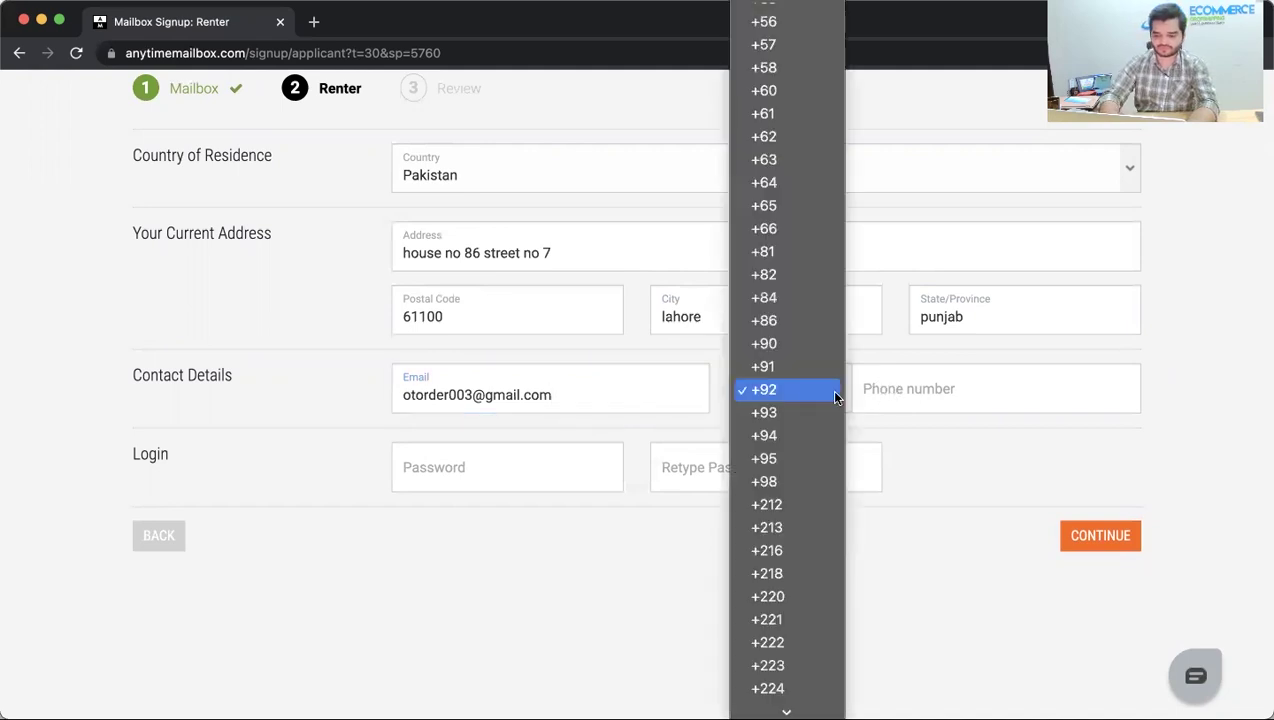
pyautogui.scroll(5, 770, 435)
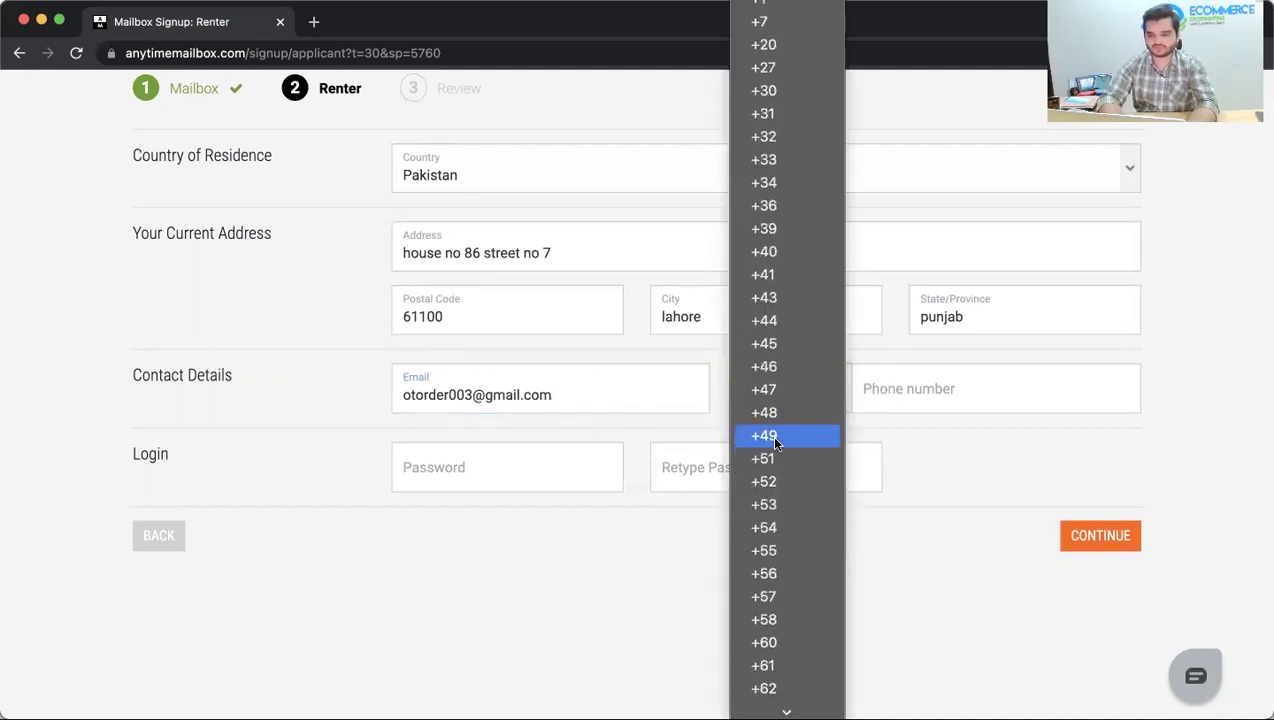
pyautogui.click(784, 8)
pyautogui.click(928, 386)
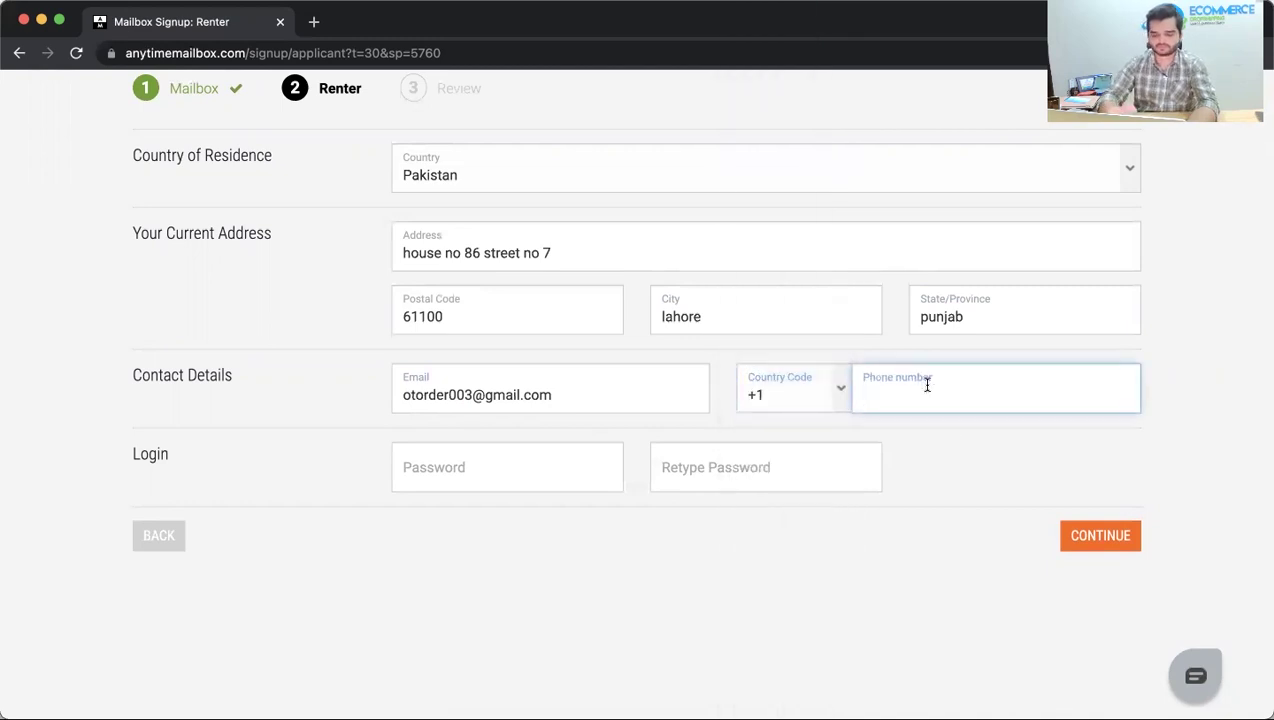
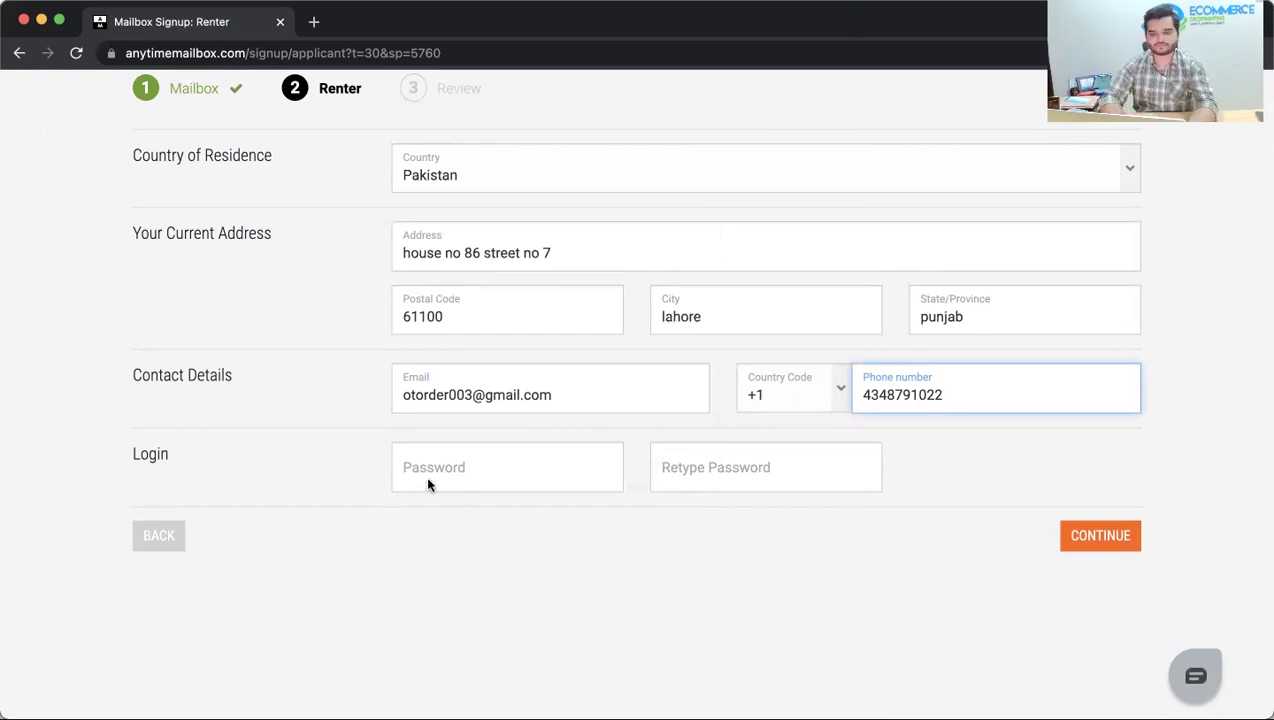
# Step: Enter and confirm the account password, then submit the renter details
pyautogui.click(506, 481)
pyautogui.write('a*********')
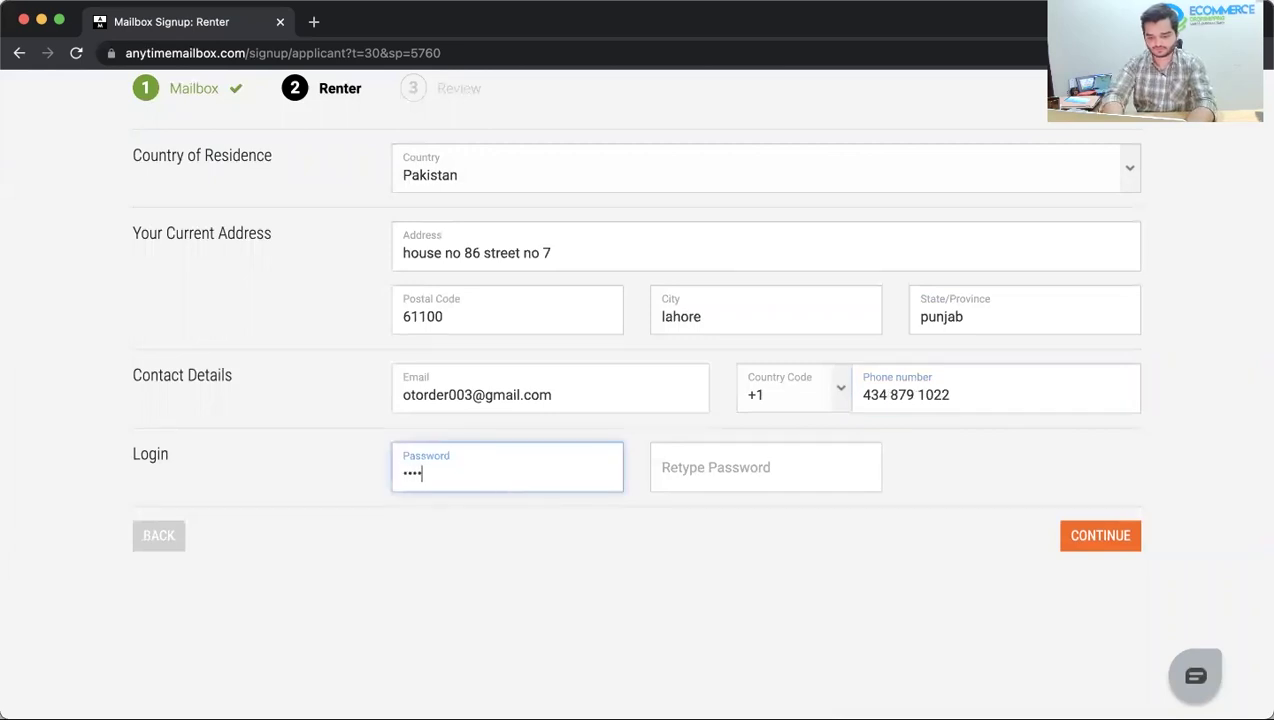
pyautogui.click(719, 467)
pyautogui.write('**********')
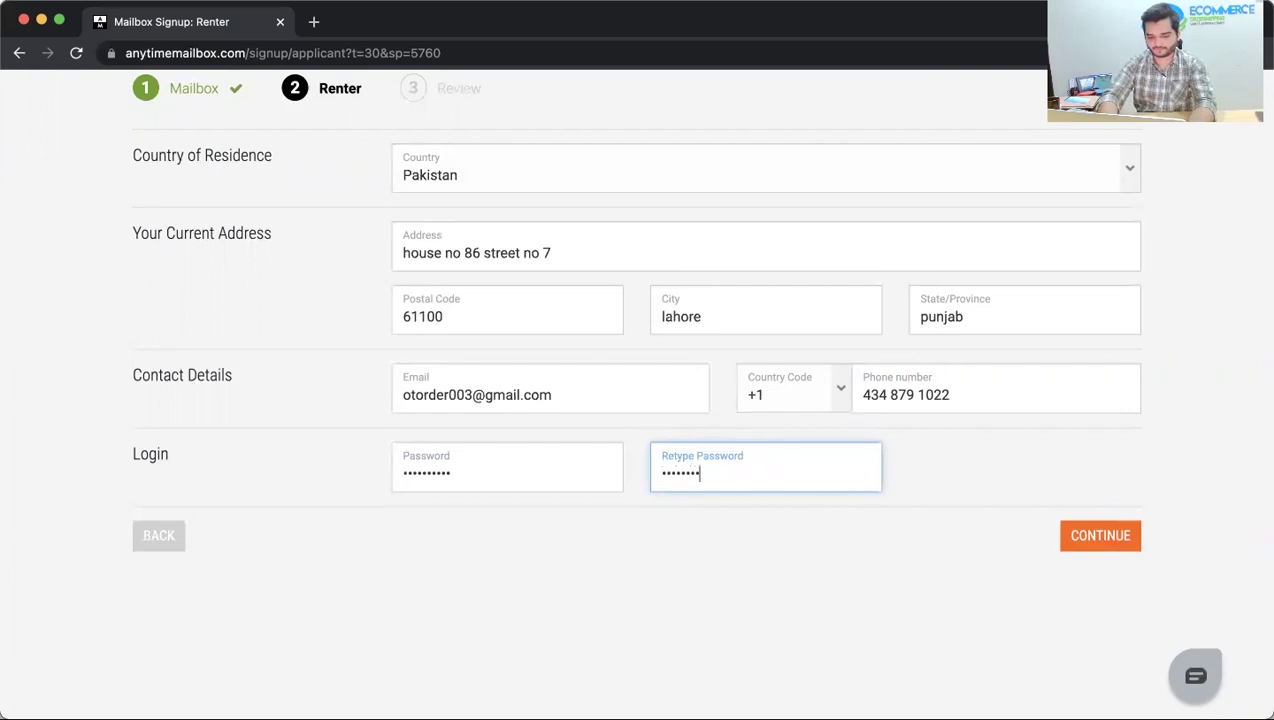
pyautogui.click(1089, 535)
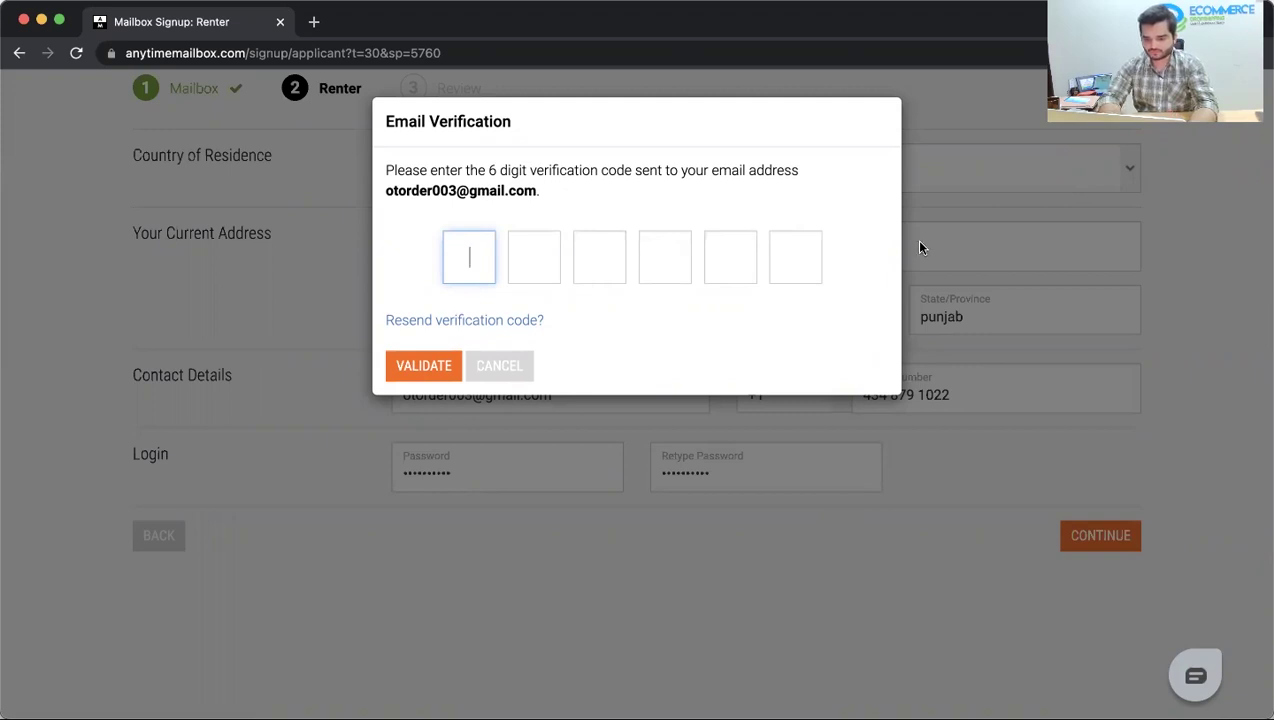
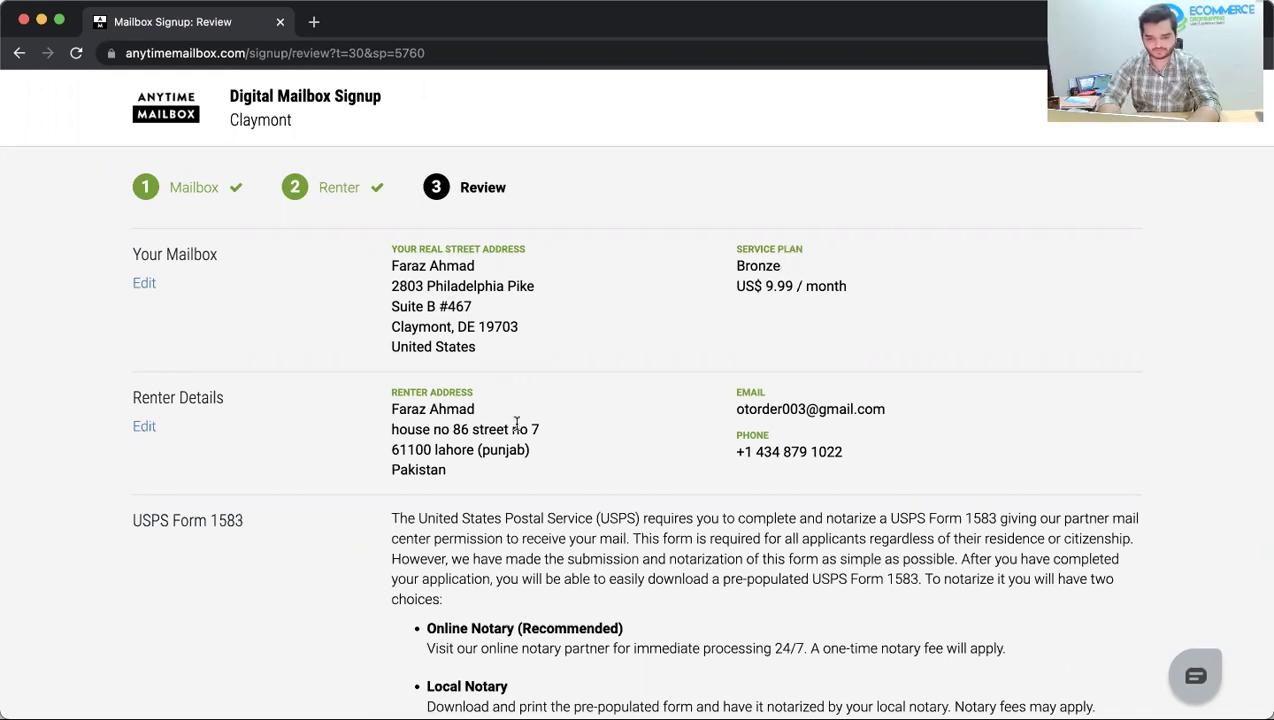
# Step: Scroll through the Review summary down to the credit card payment fields
pyautogui.scroll(-2, 510, 421)
pyautogui.scroll(-3, 446, 412)
pyautogui.scroll(-4, 447, 418)
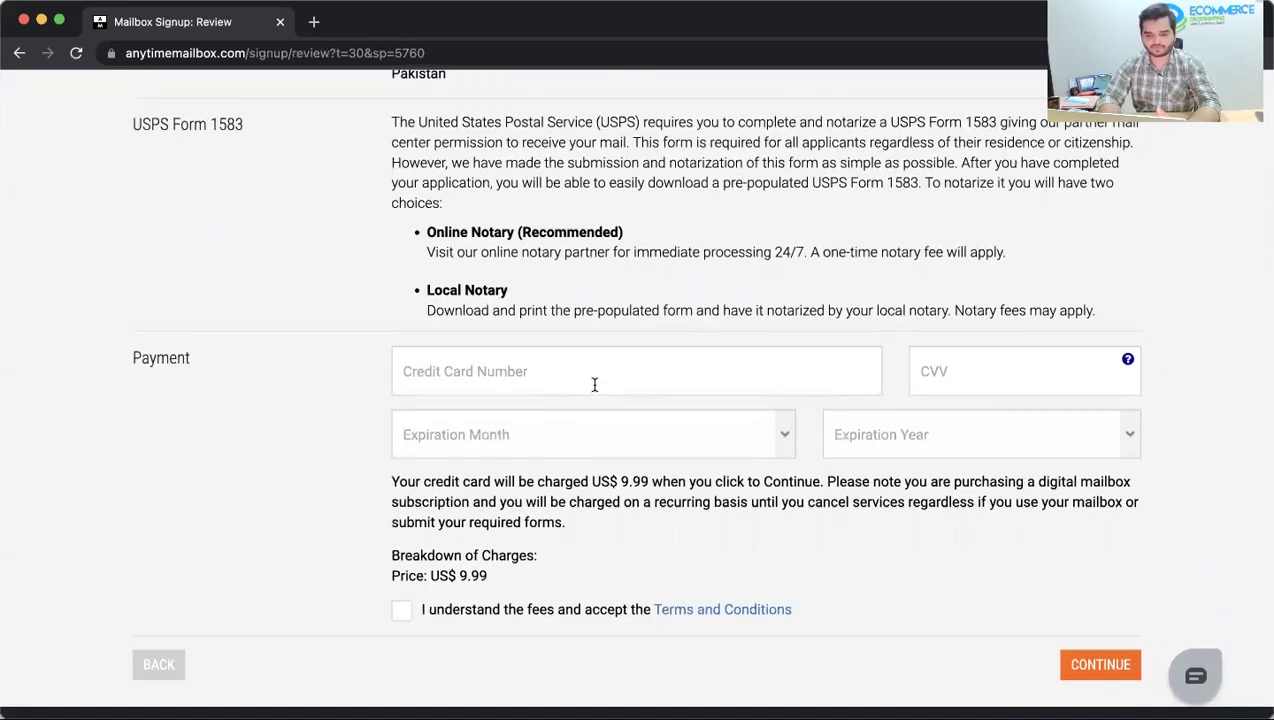
pyautogui.click(590, 377)
pyautogui.scroll(-3, 631, 435)
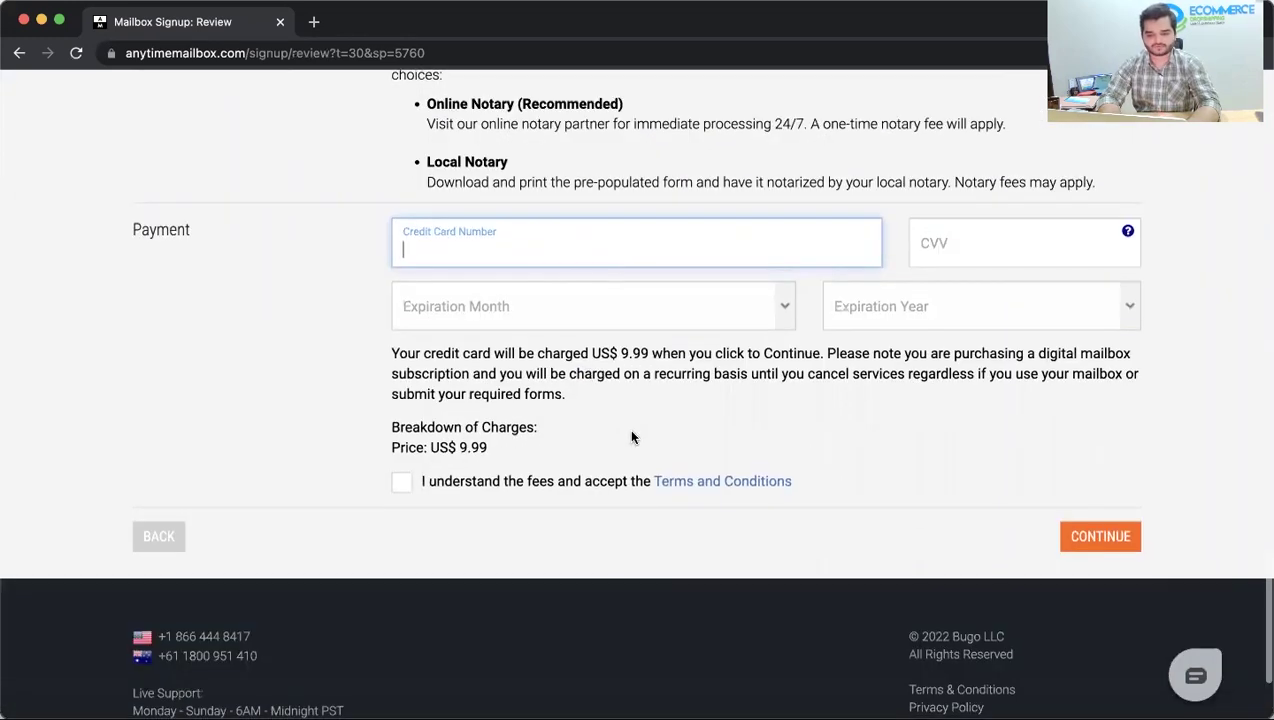
# Step: Open a new browser tab and start a search for 'infile'
pyautogui.scroll(3, 631, 437)
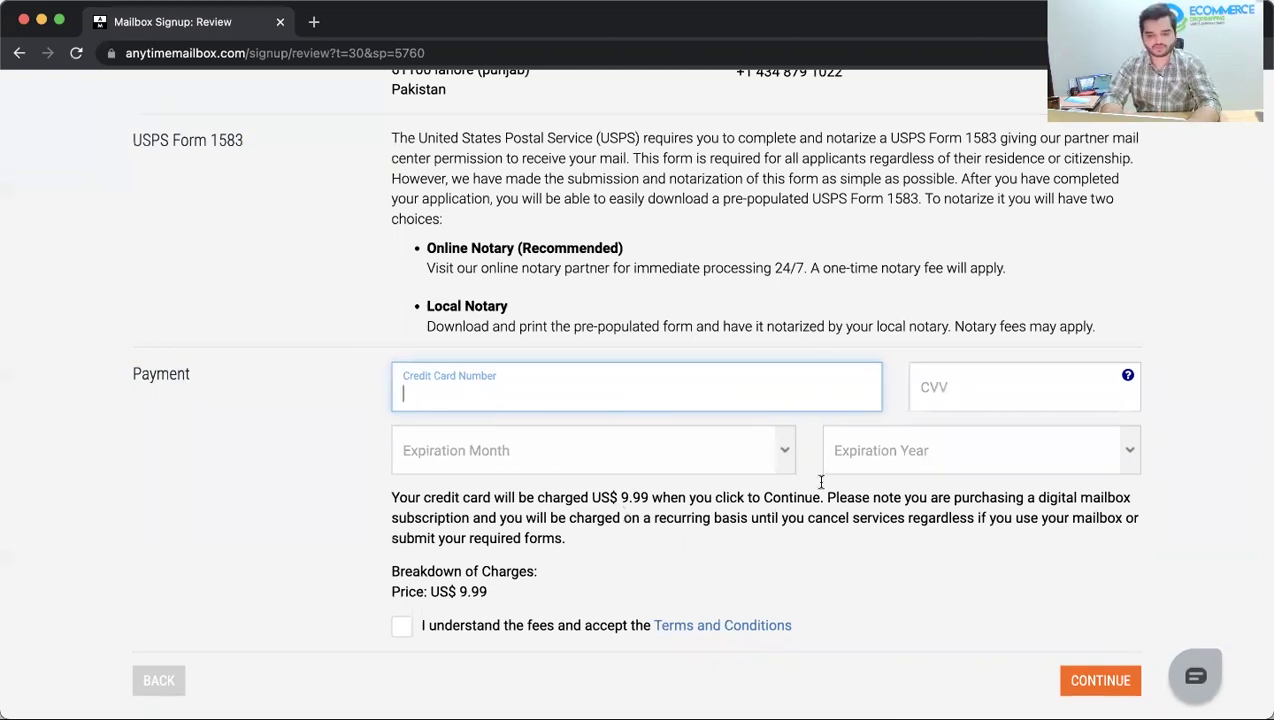
pyautogui.scroll(3, 633, 486)
pyautogui.scroll(-5, 635, 487)
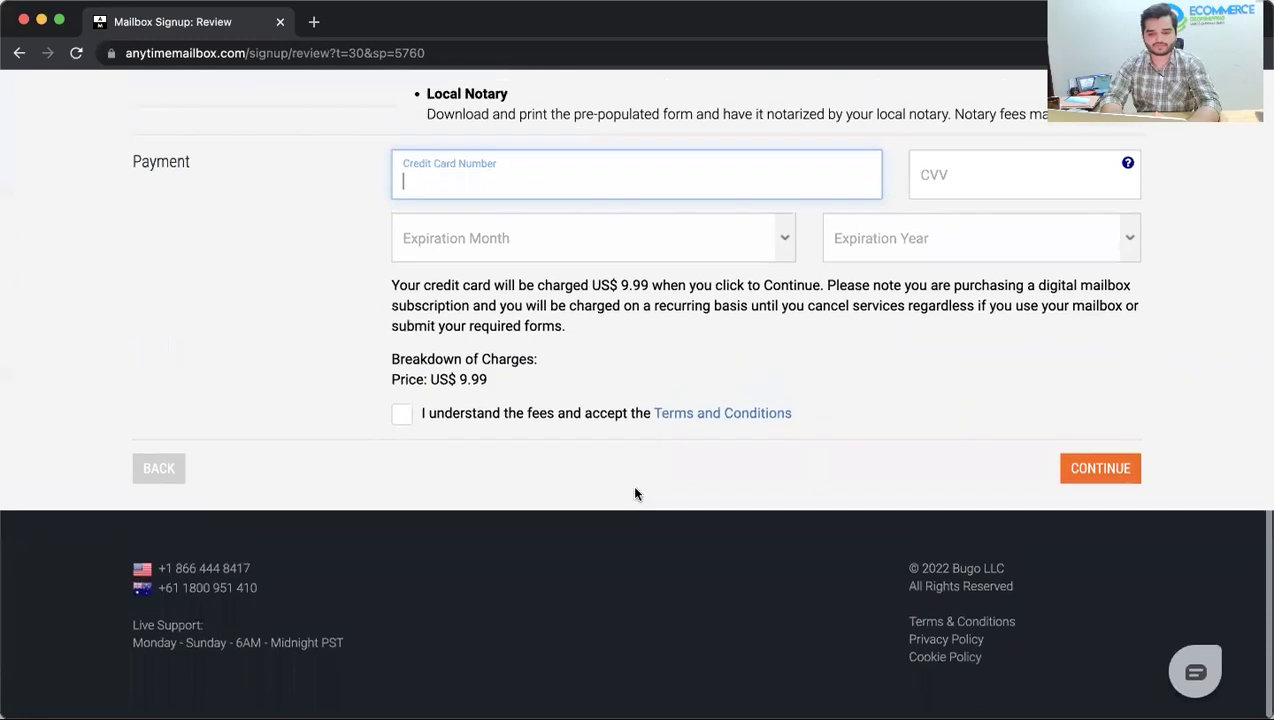
pyautogui.scroll(6, 752, 362)
pyautogui.scroll(-1, 720, 400)
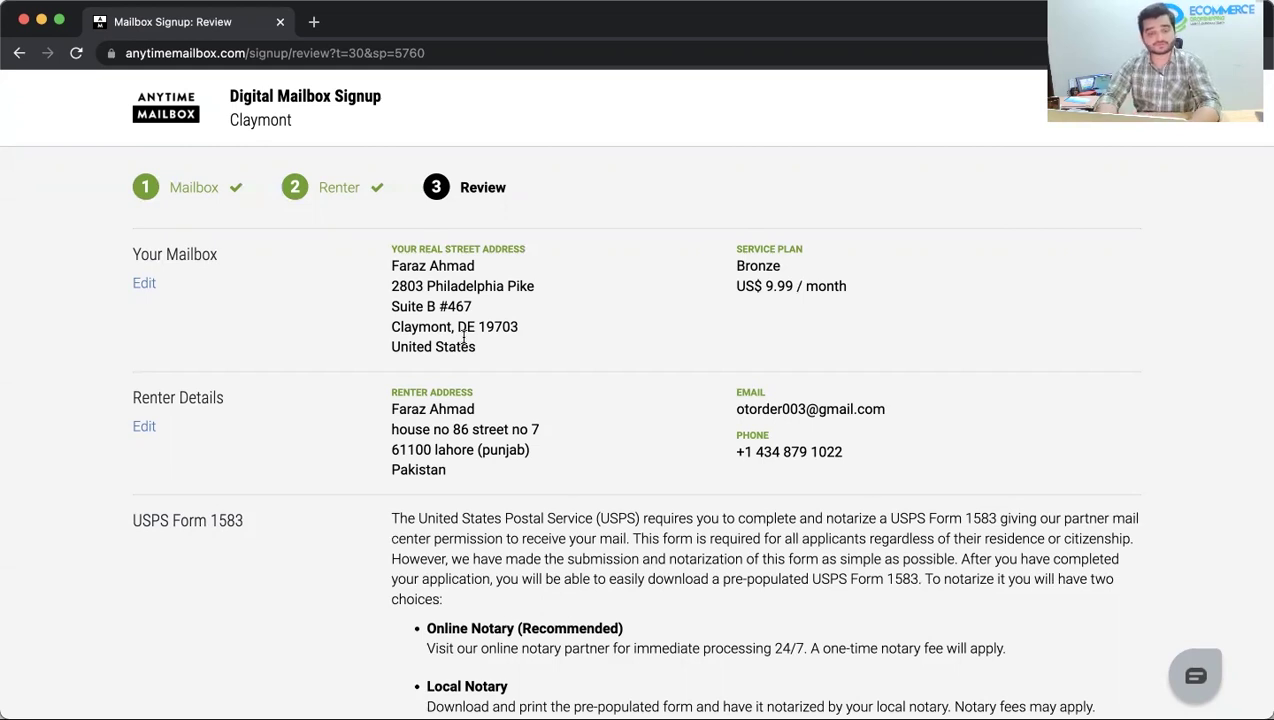
pyautogui.click(315, 22)
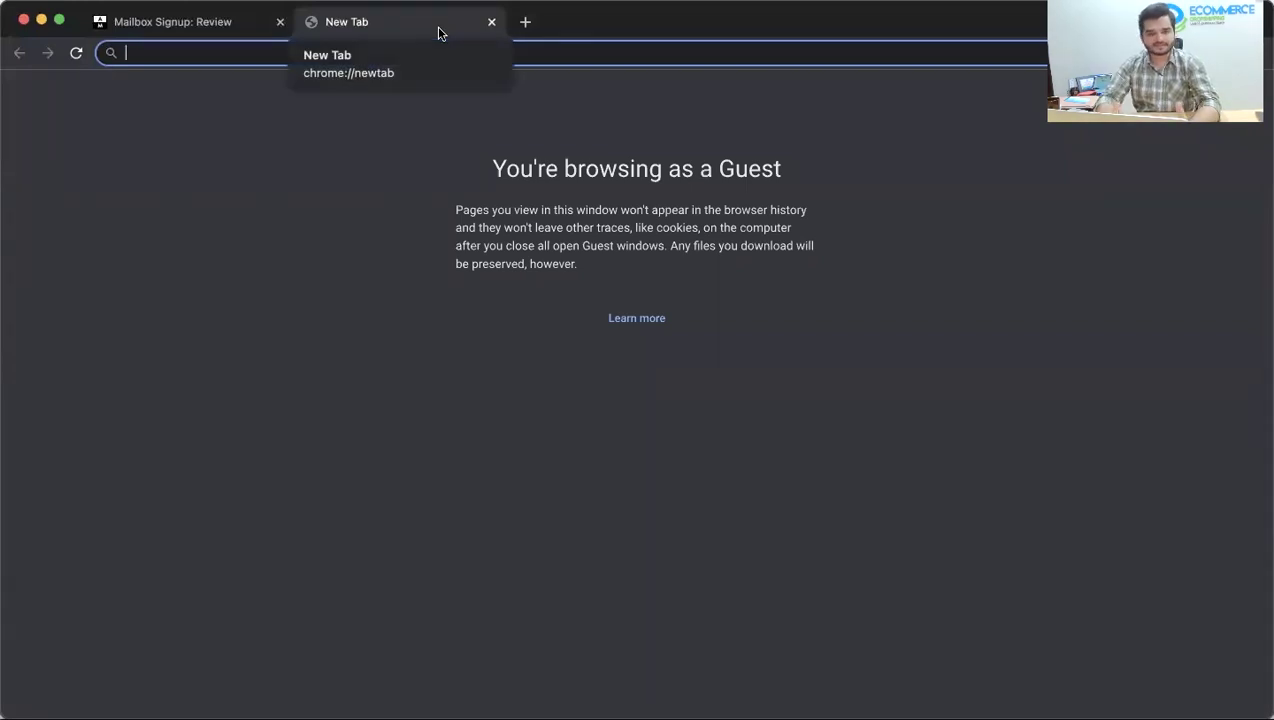
pyautogui.write('infi')
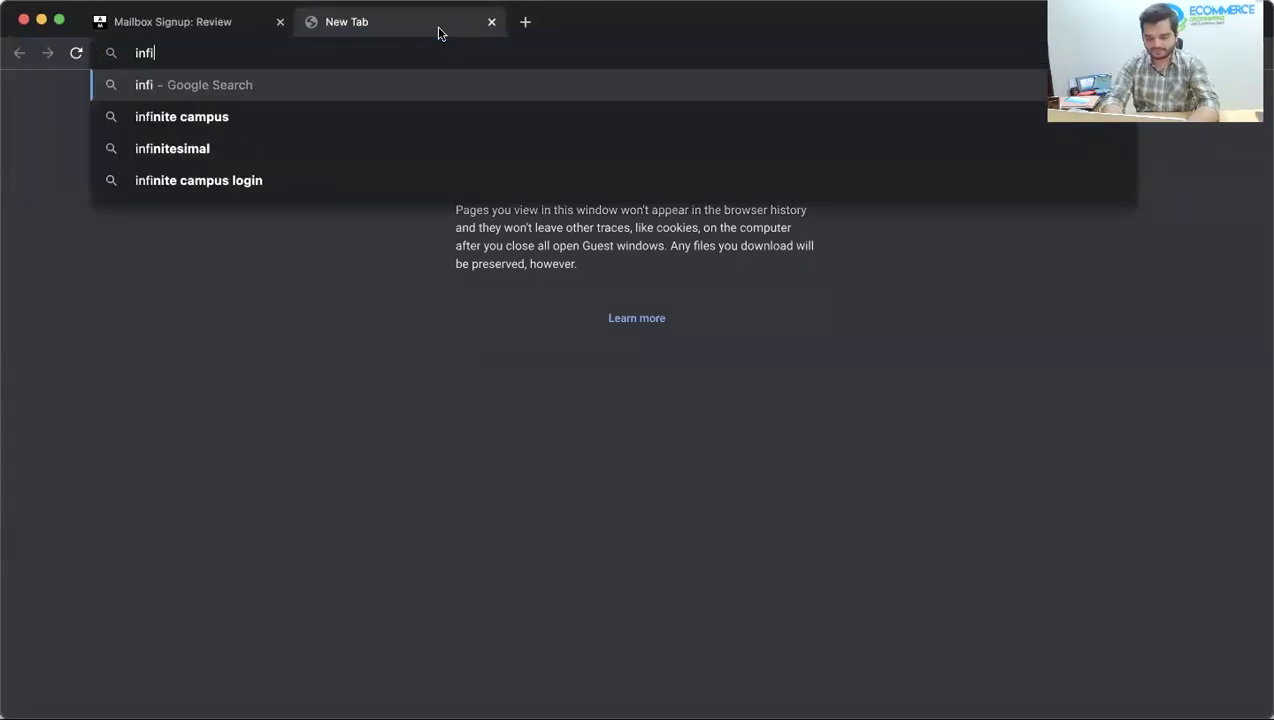
pyautogui.write('le')
# Step: Correct the search to 'incfile' and open the Incfile website from the results
pyautogui.press('Return')
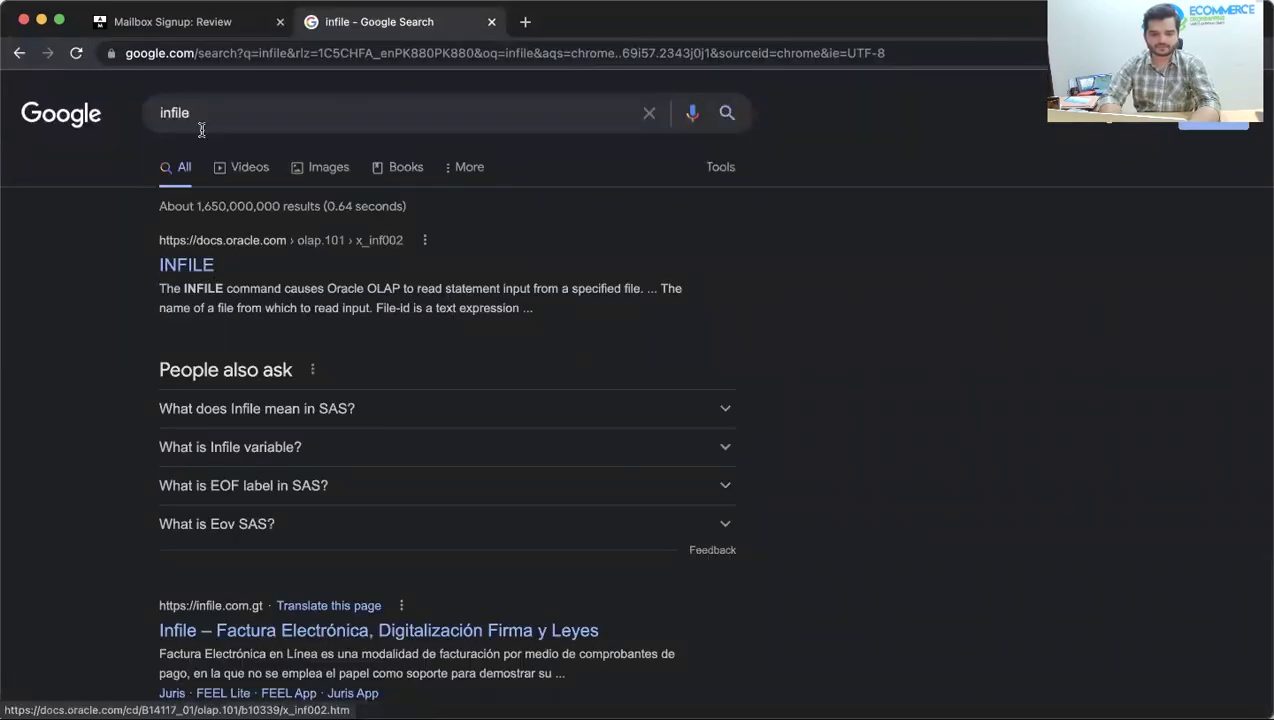
pyautogui.click(170, 114)
pyautogui.write('c')
pyautogui.press('Return')
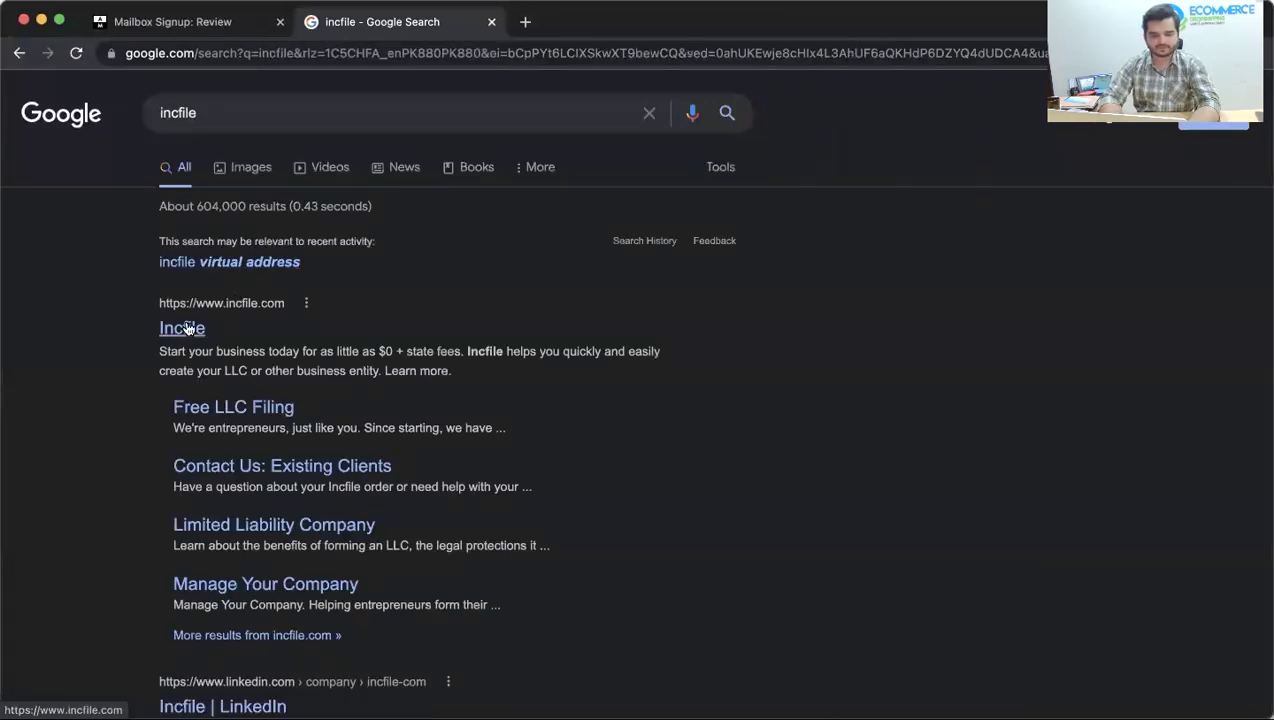
pyautogui.click(188, 329)
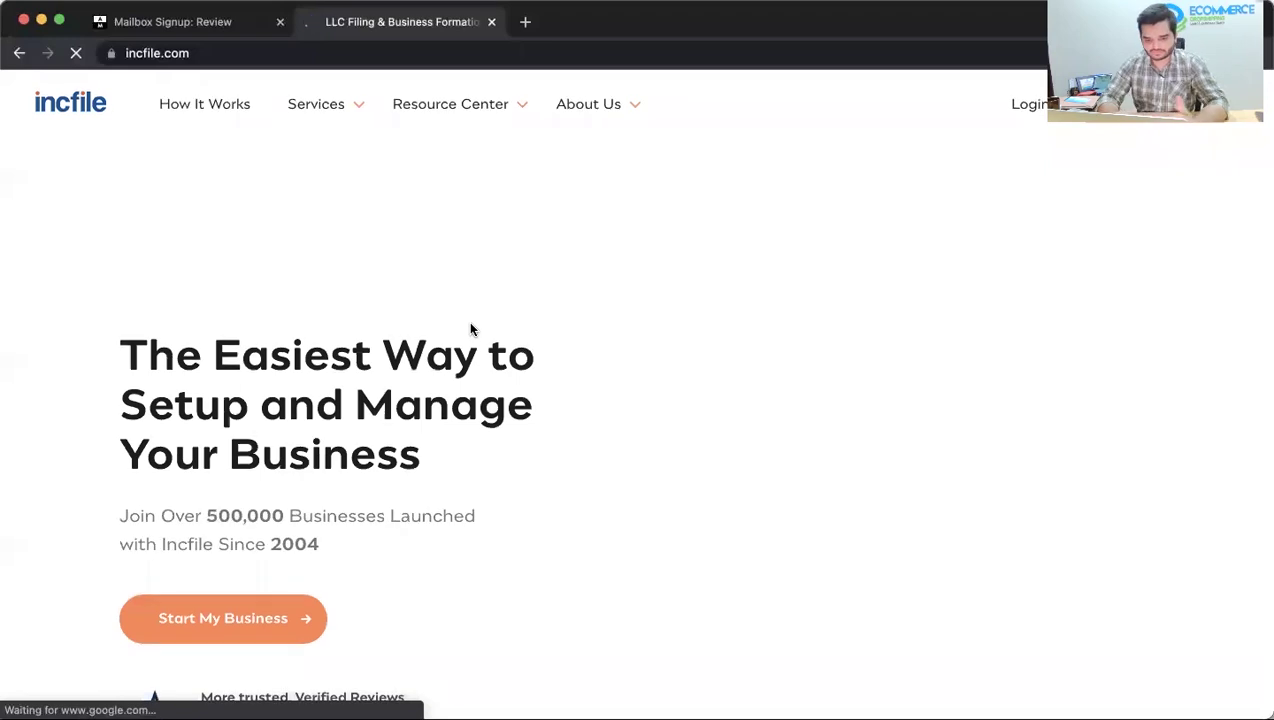
# Step: Start a new business order with Delaware as the state of formation
pyautogui.click(218, 623)
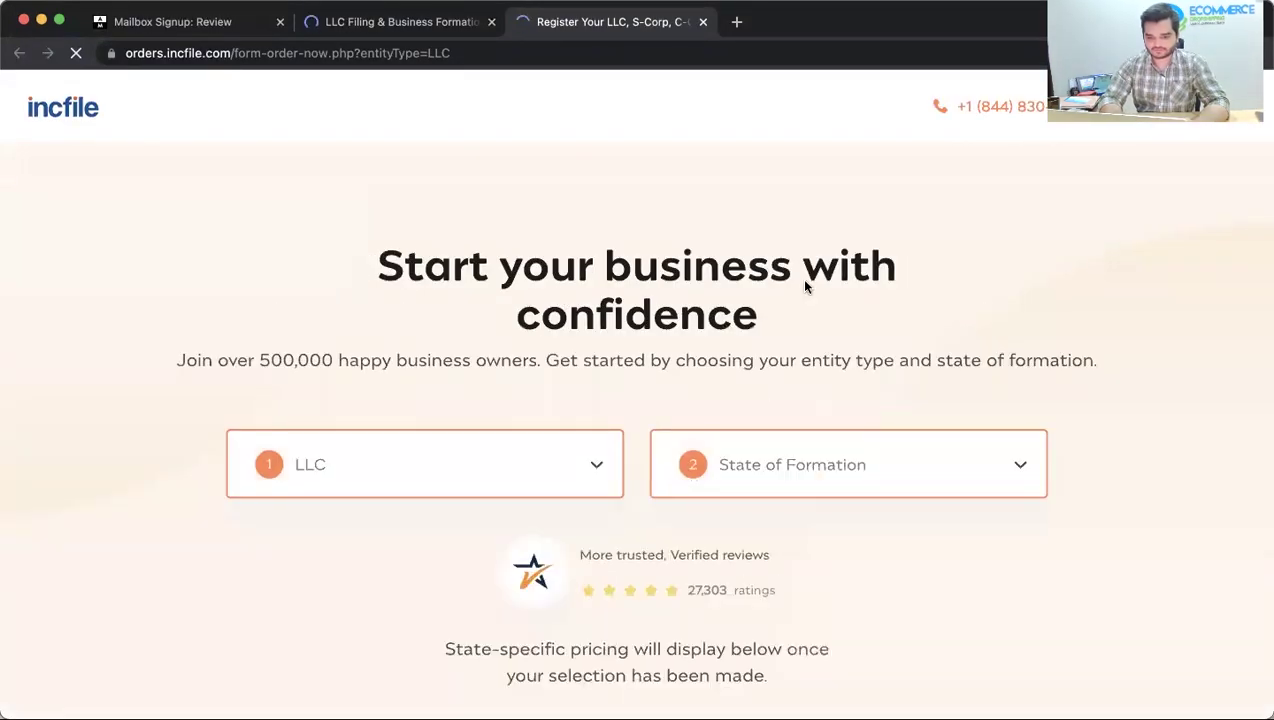
pyautogui.scroll(-2, 540, 365)
pyautogui.click(728, 371)
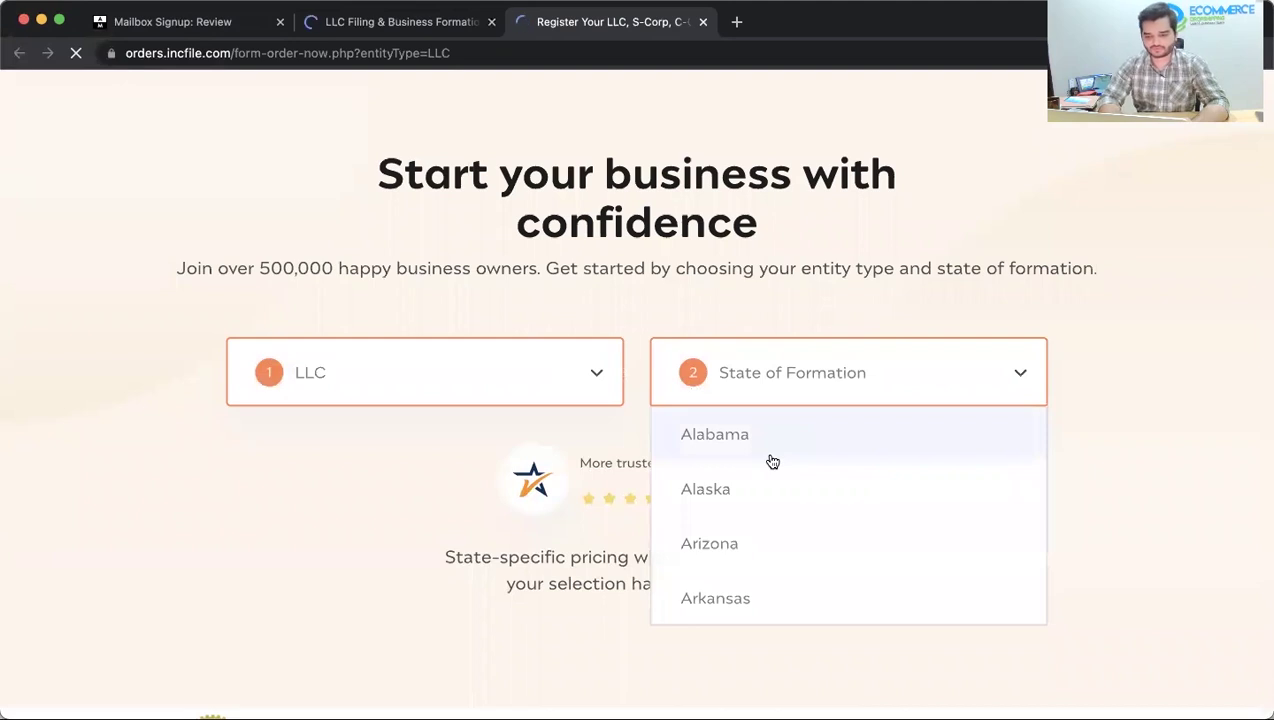
pyautogui.click(200, 22)
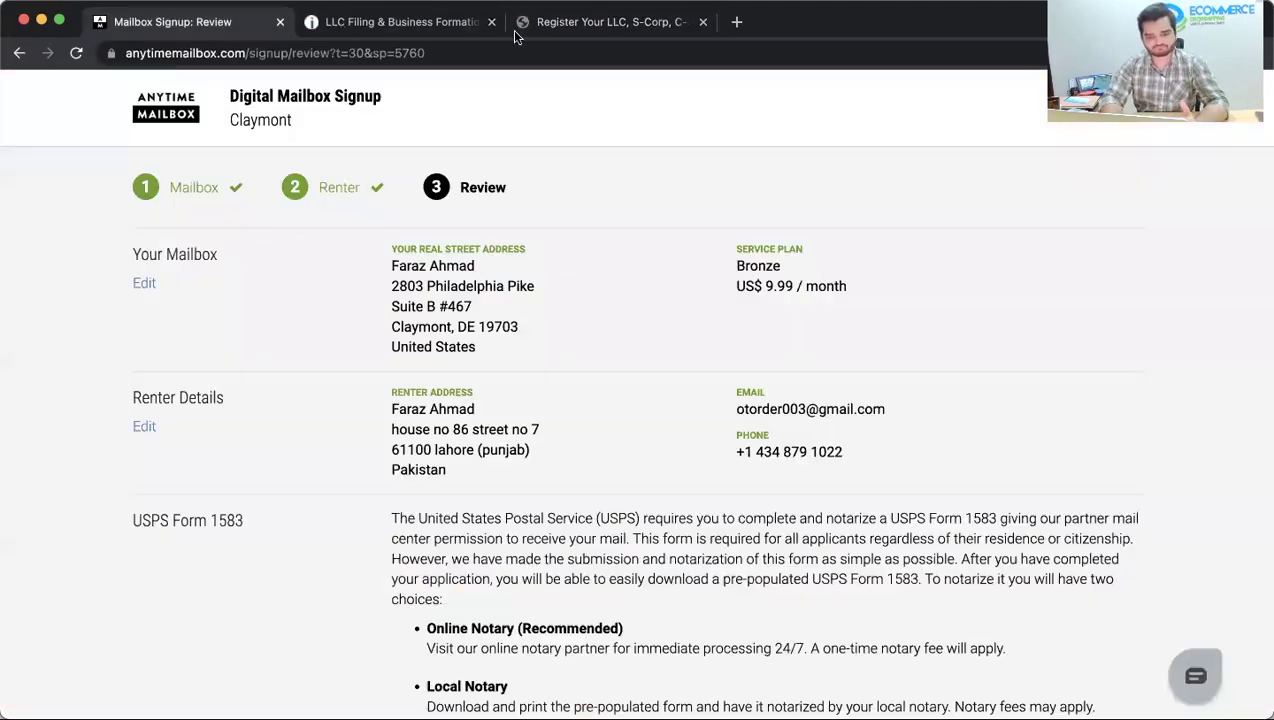
pyautogui.click(574, 22)
pyautogui.scroll(-6, 745, 480)
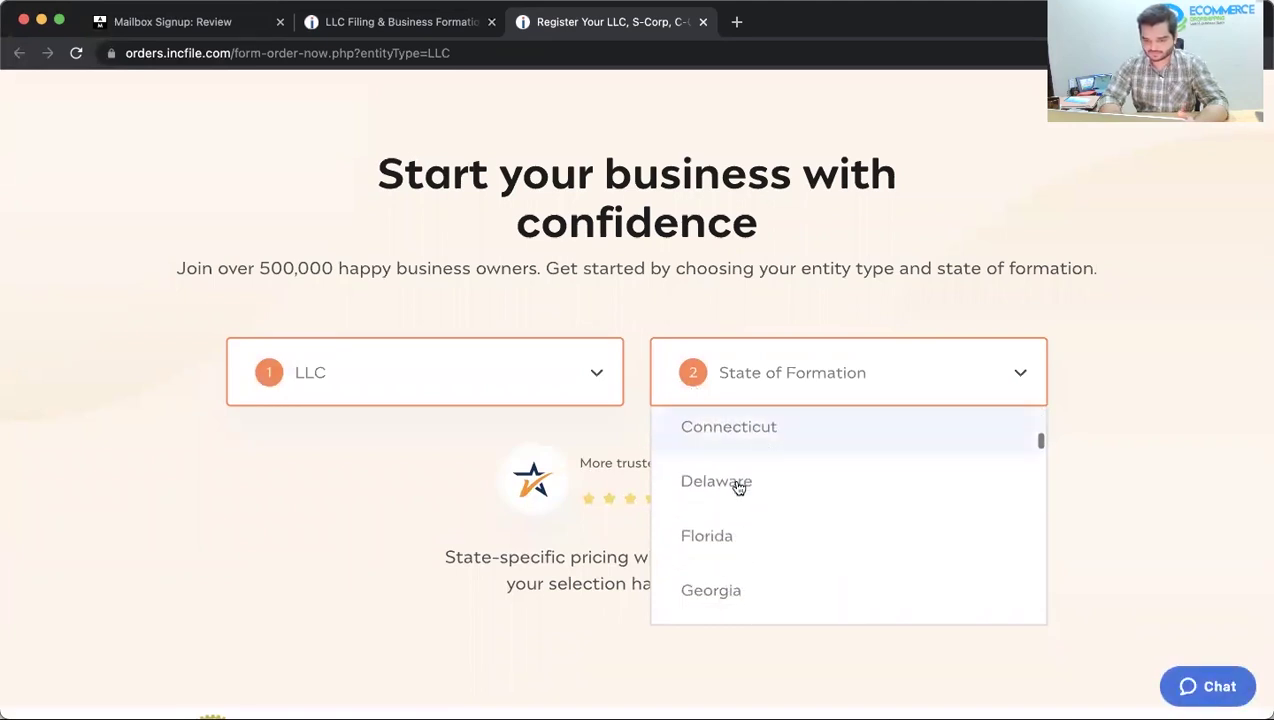
pyautogui.click(735, 484)
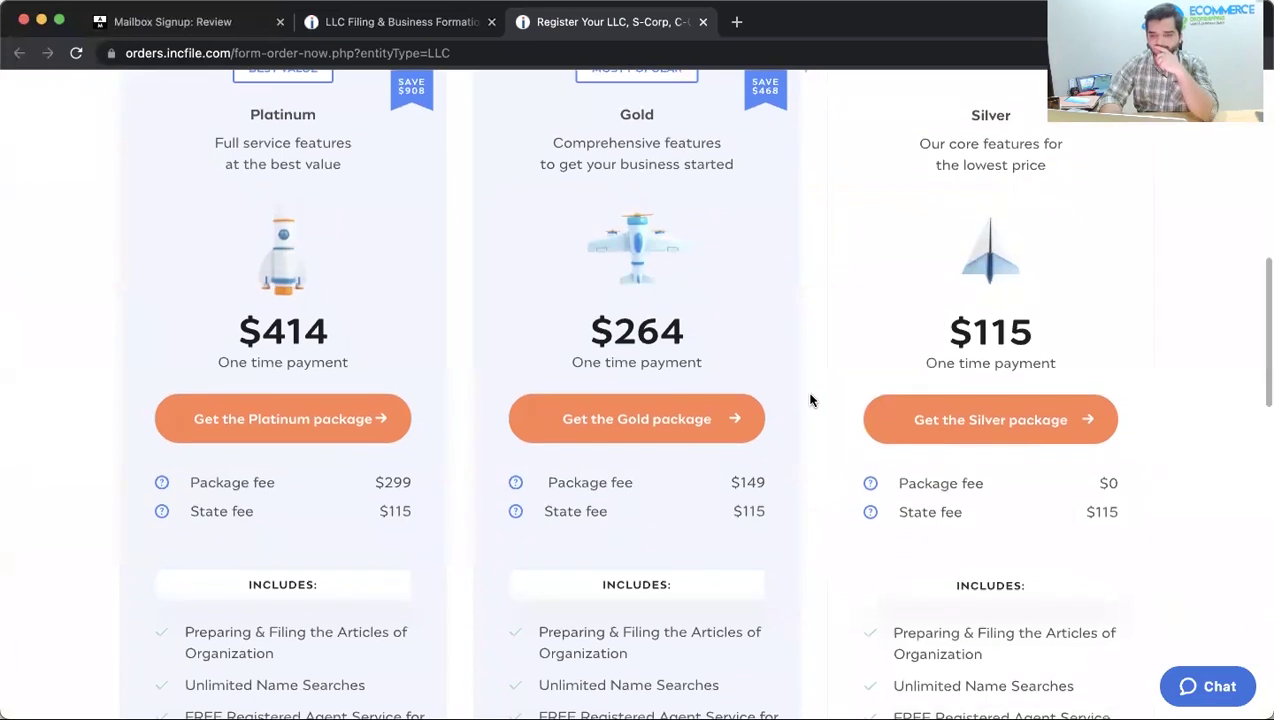
# Step: Compare the packages and choose the Gold package, totaling $264
pyautogui.scroll(-3, 706, 400)
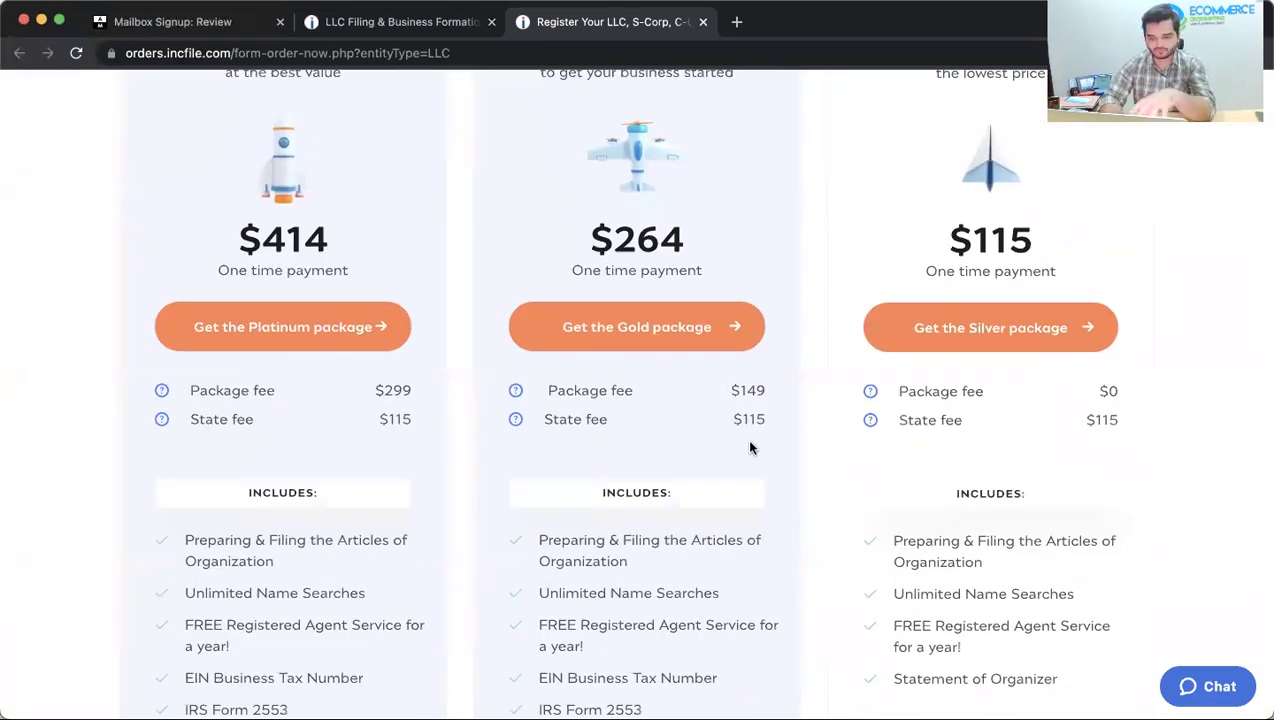
pyautogui.scroll(-3, 754, 446)
pyautogui.scroll(-2, 895, 436)
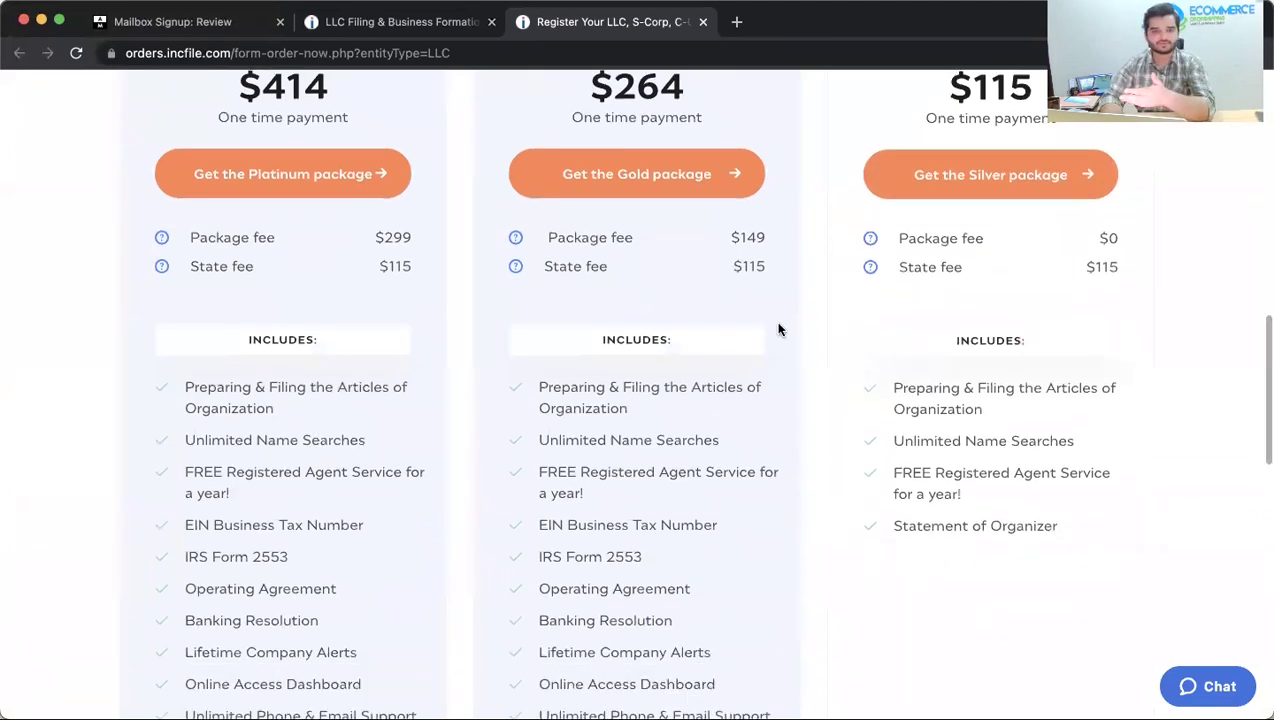
pyautogui.scroll(3, 785, 268)
pyautogui.scroll(-5, 677, 378)
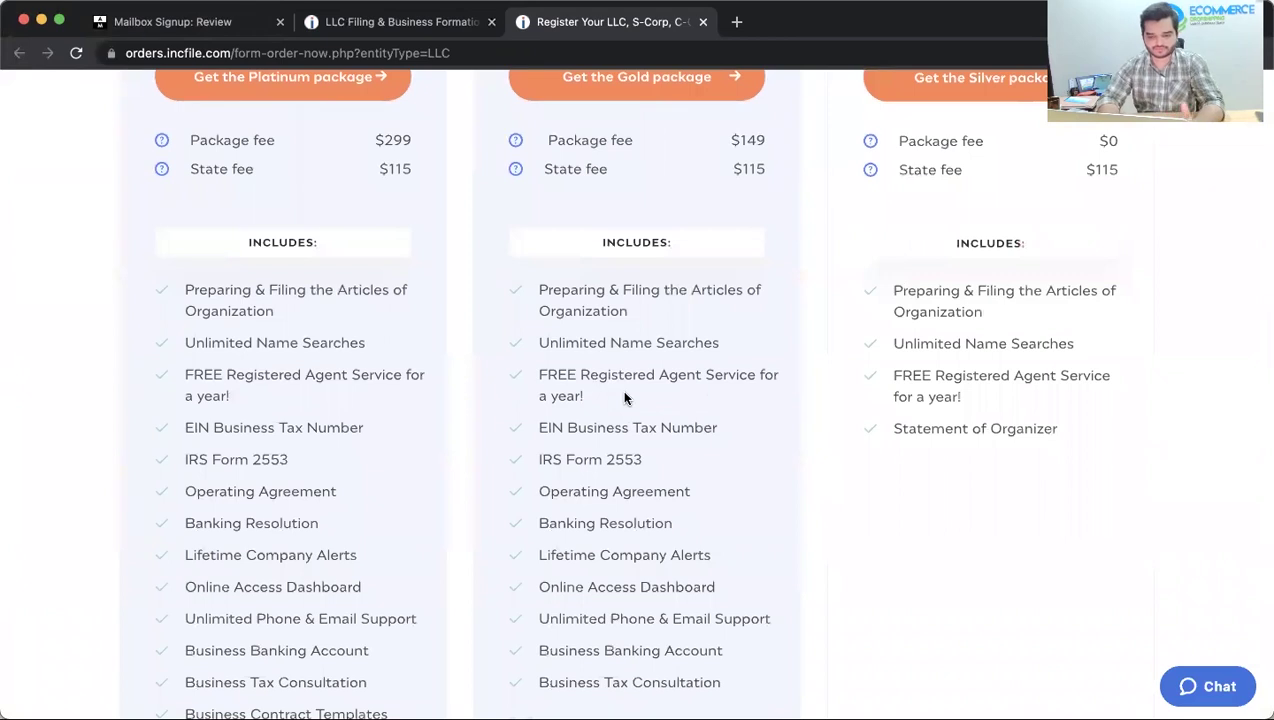
pyautogui.scroll(-5, 621, 389)
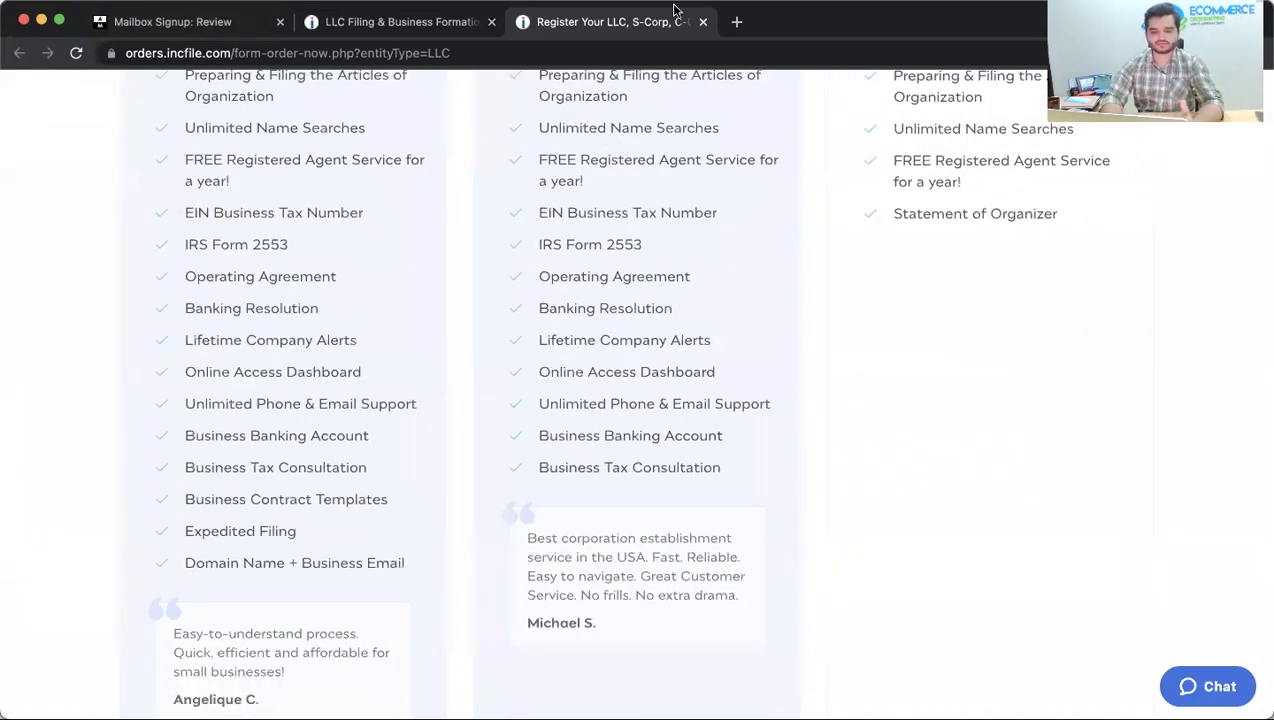
pyautogui.scroll(2, 756, 370)
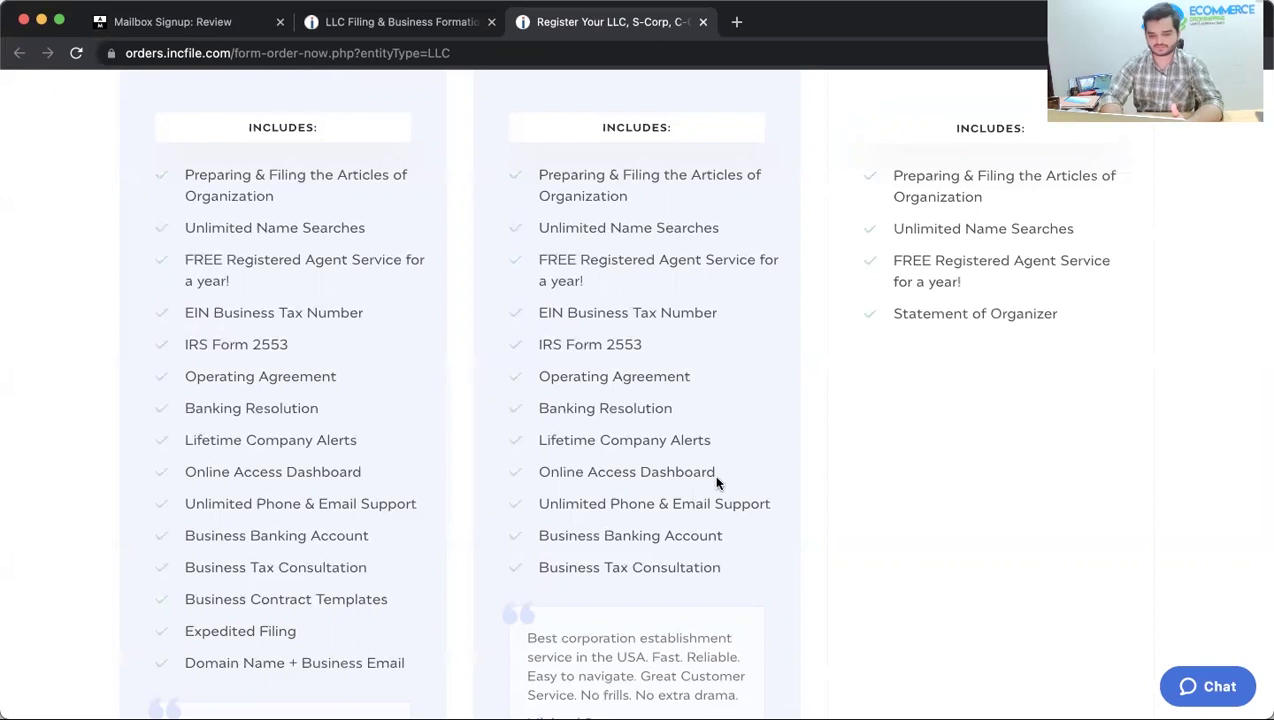
pyautogui.scroll(-3, 742, 461)
pyautogui.scroll(5, 690, 426)
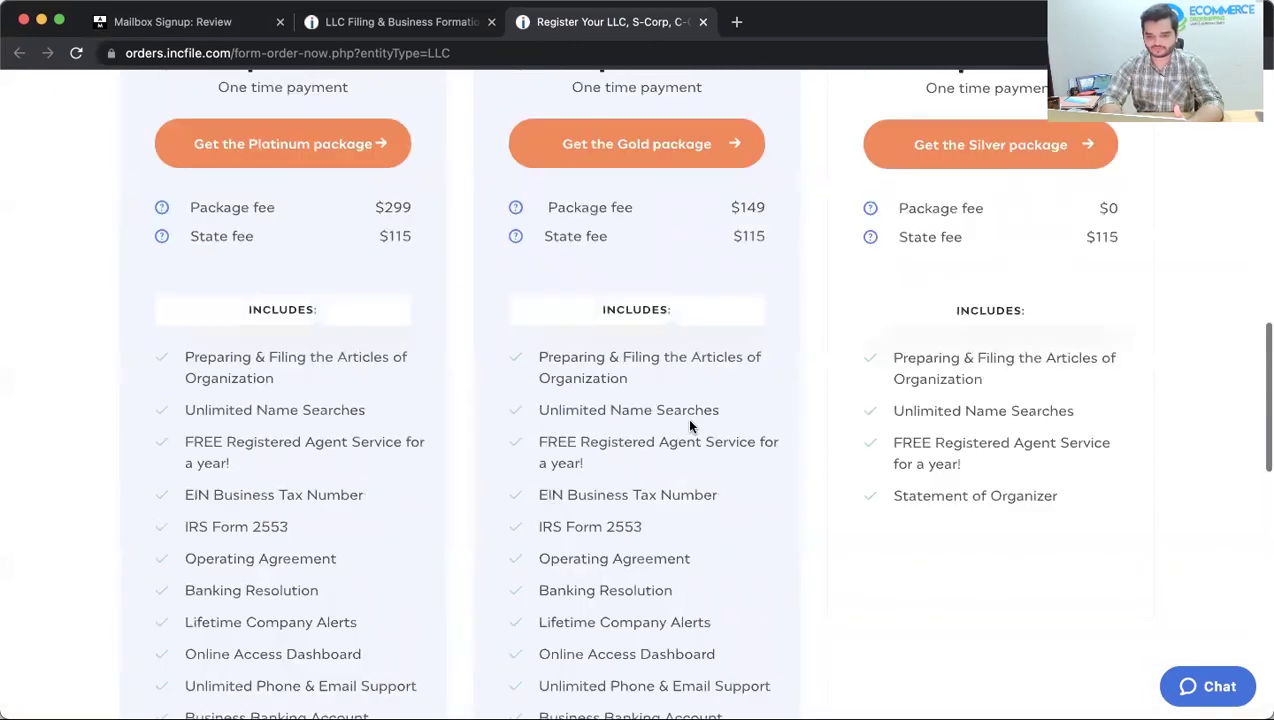
pyautogui.scroll(1, 688, 424)
pyautogui.click(643, 190)
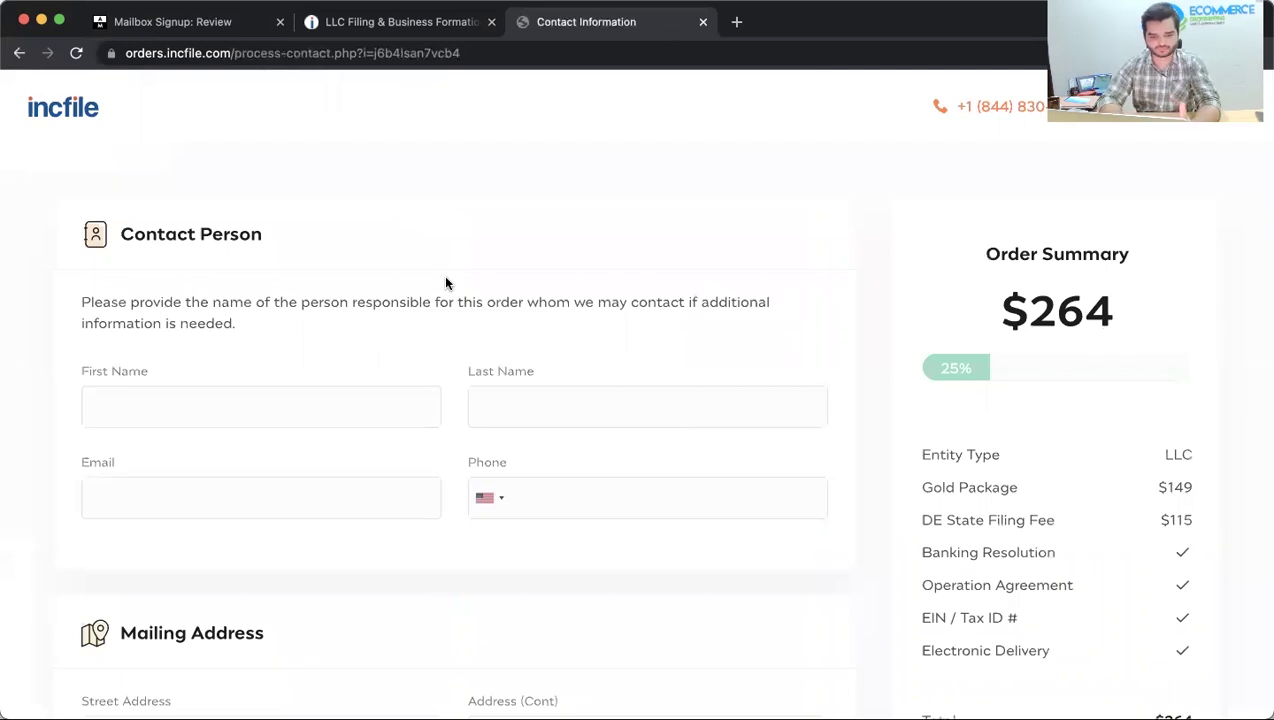
# Step: Fill the Contact Person section with the contact's first and last name, e-mail and US phone number
pyautogui.scroll(-1, 446, 283)
pyautogui.click(341, 371)
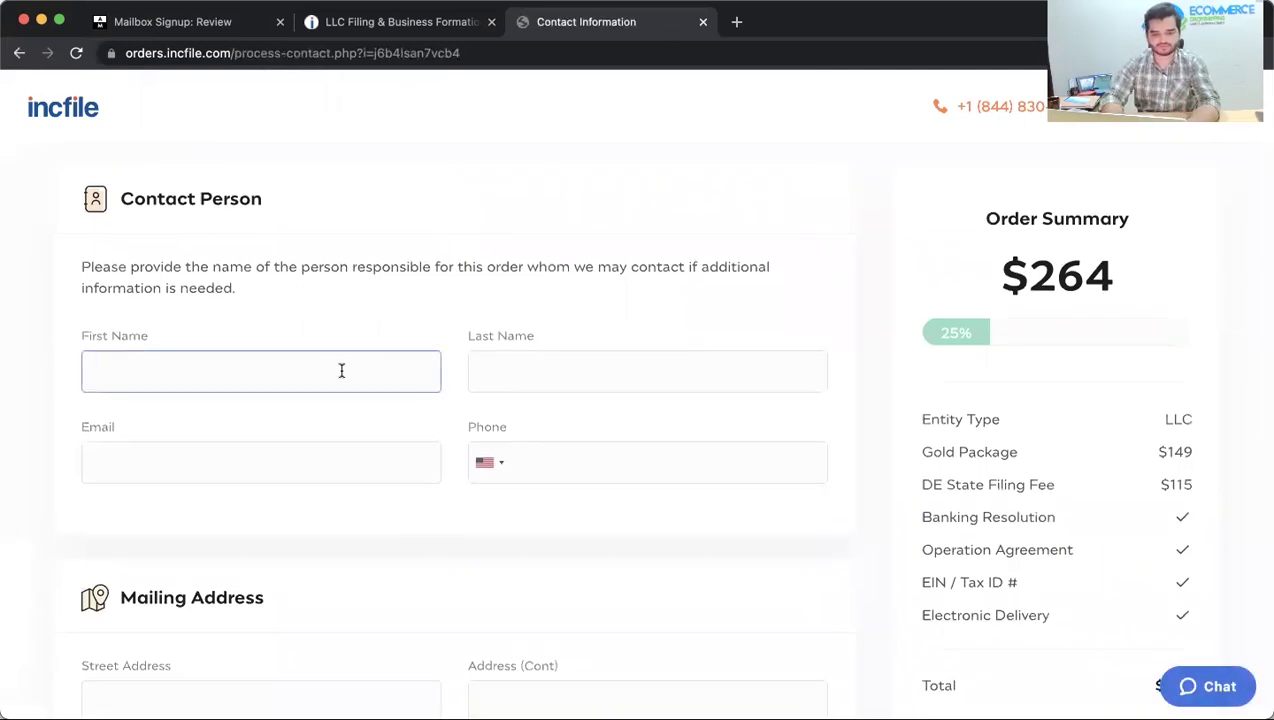
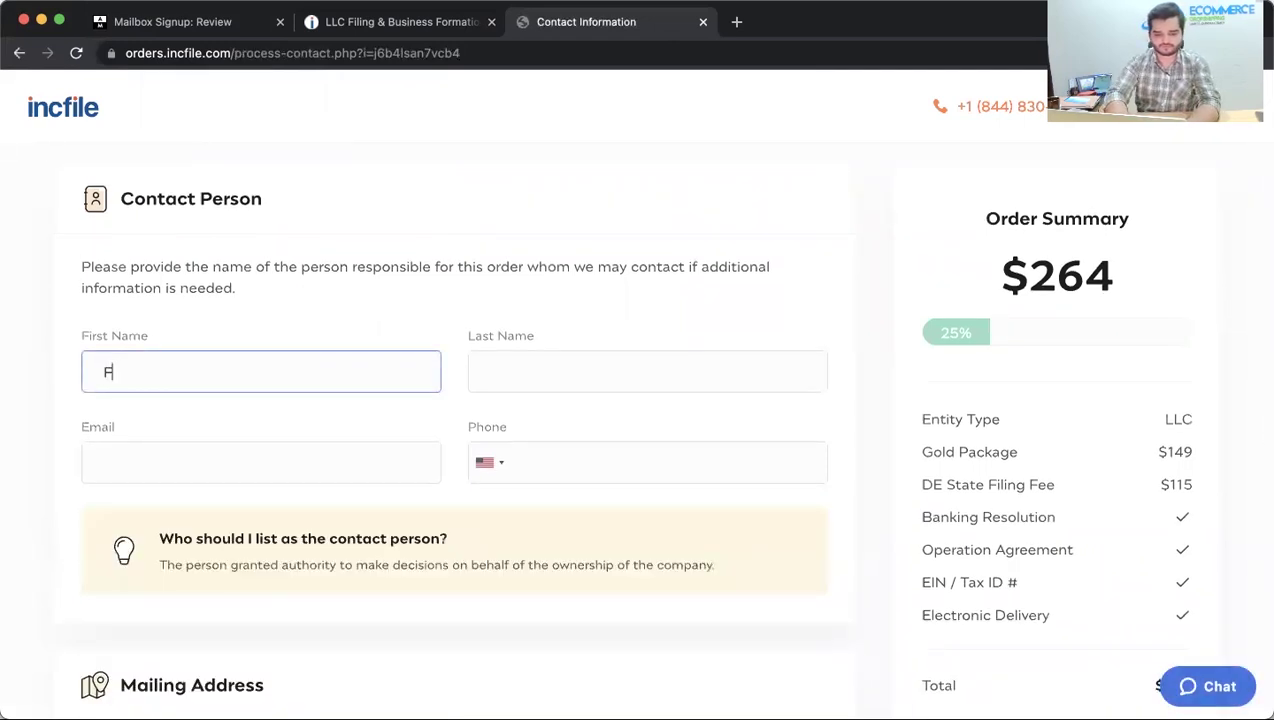
pyautogui.click(630, 386)
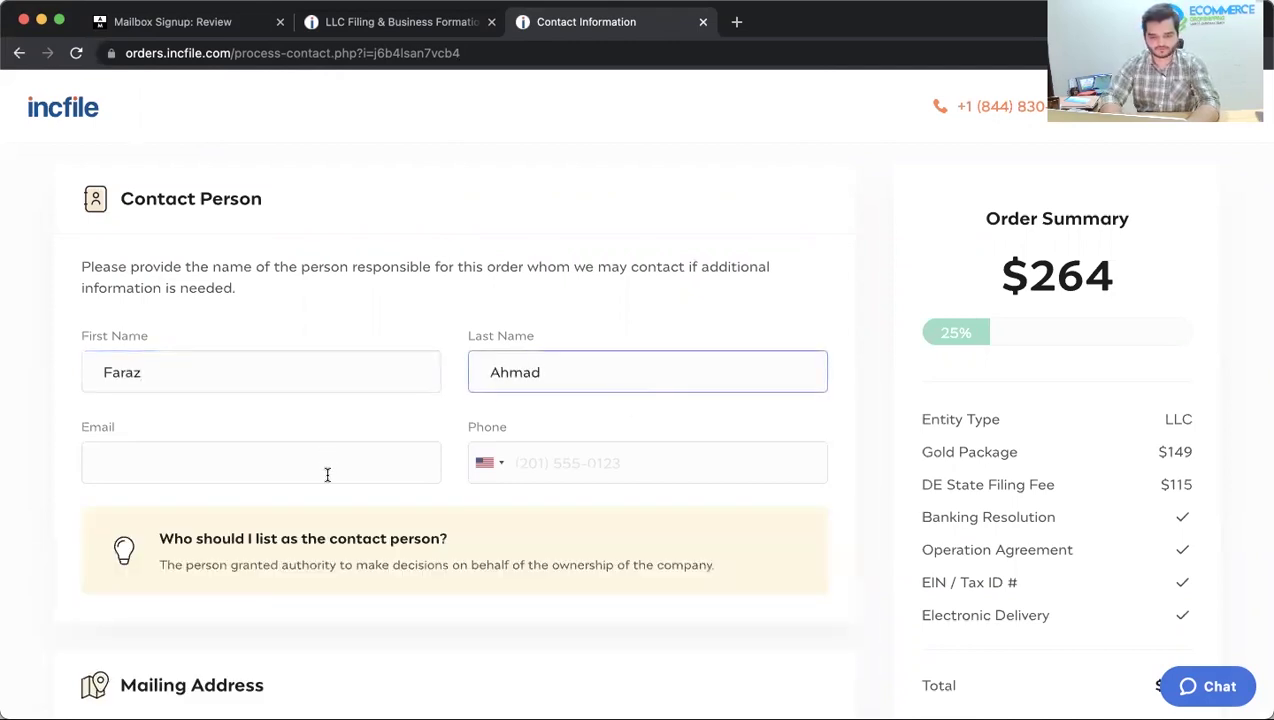
pyautogui.click(324, 466)
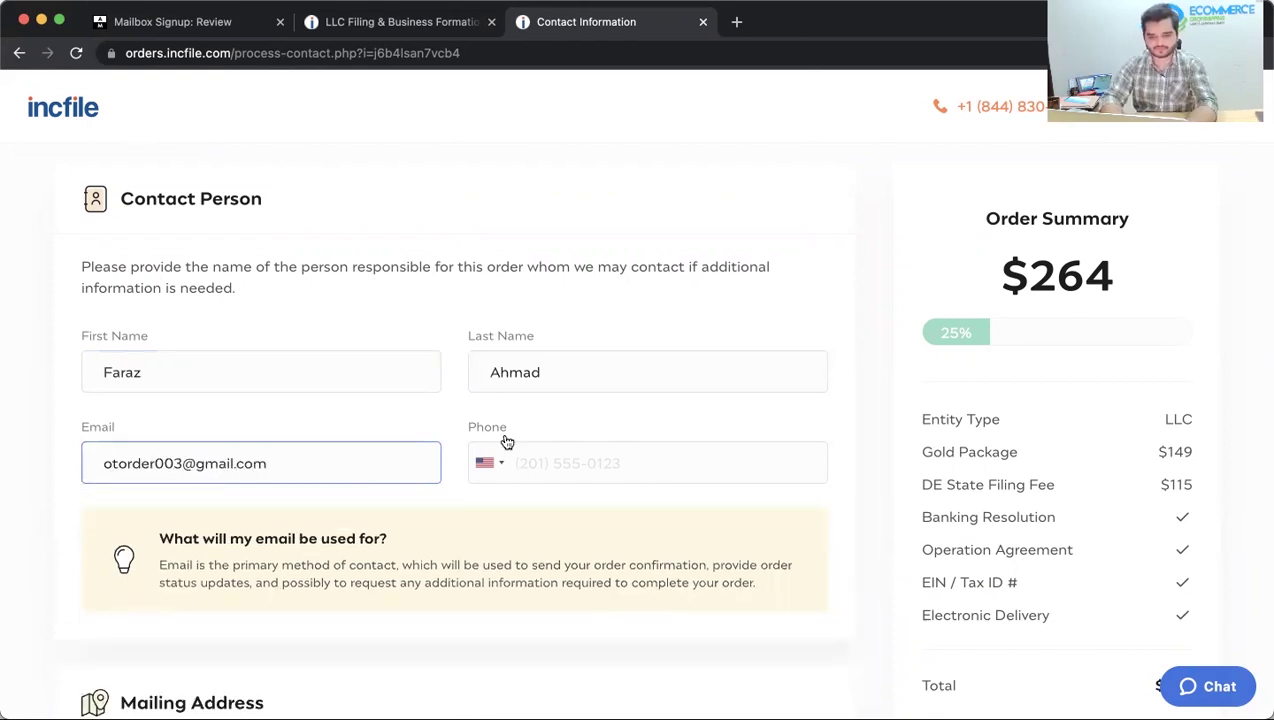
pyautogui.click(626, 456)
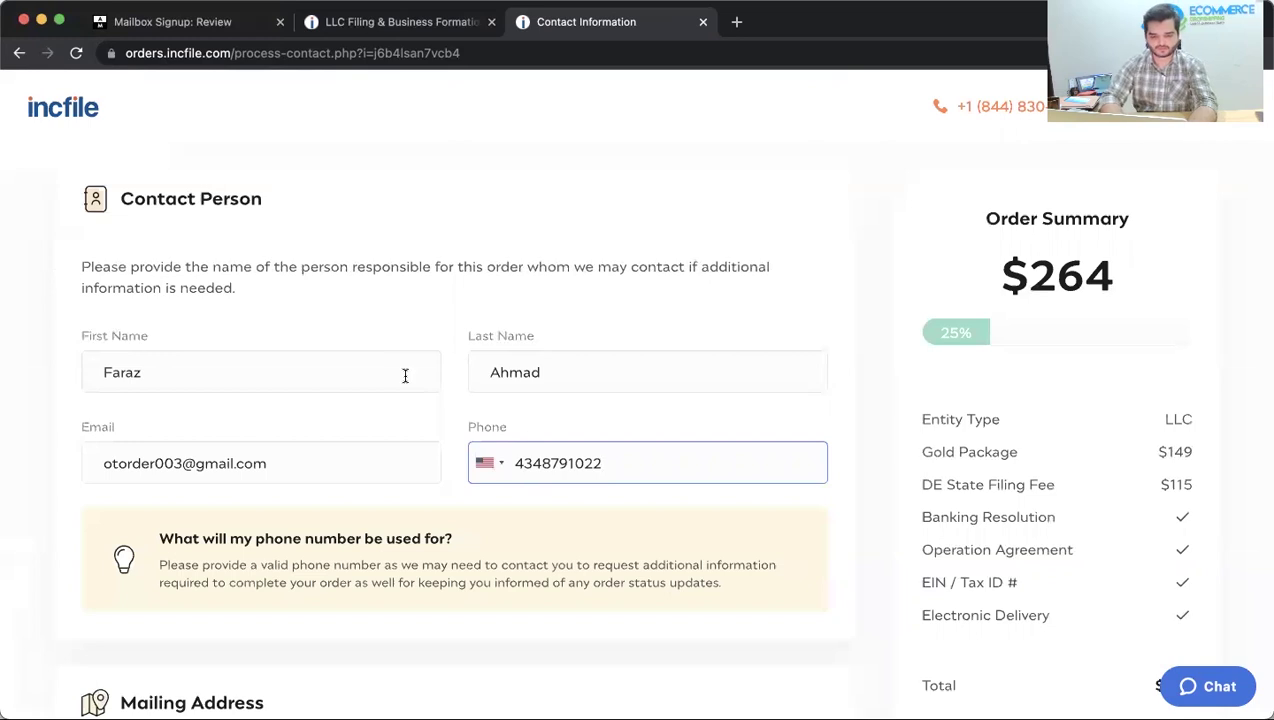
pyautogui.scroll(-2, 404, 373)
pyautogui.scroll(-3, 366, 495)
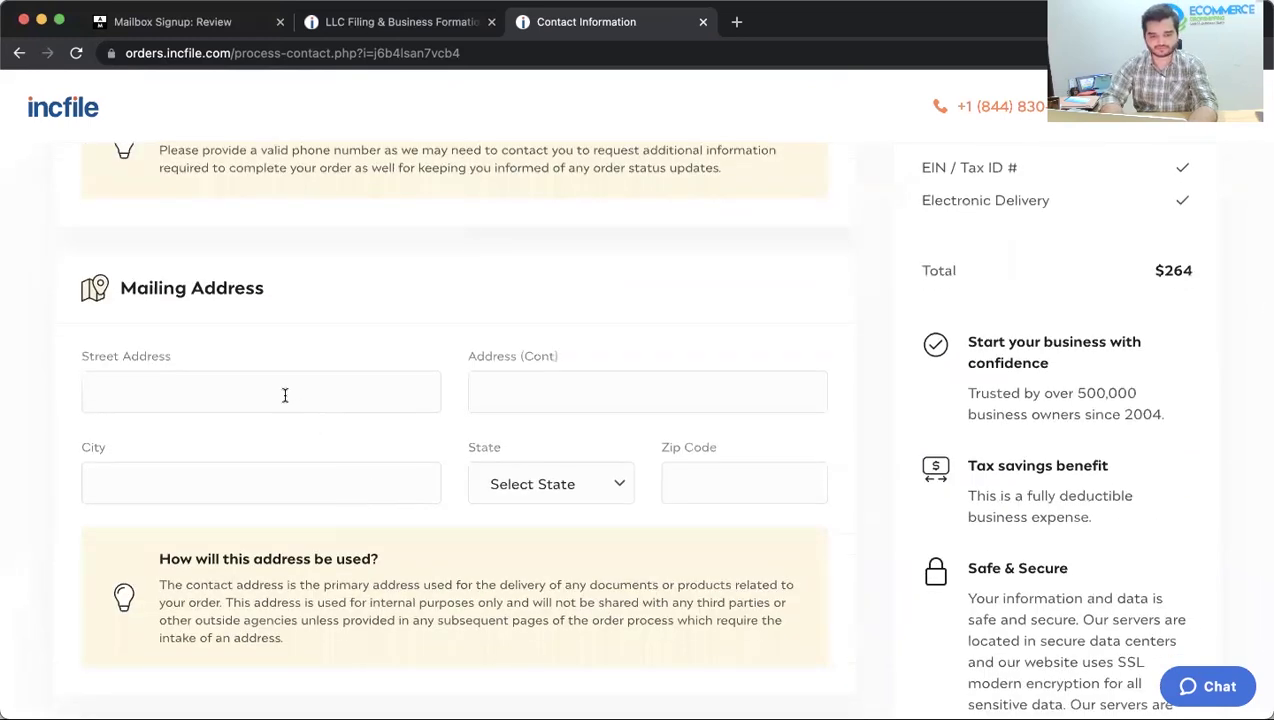
# Step: Copy the mailbox street address with its suite line from the review tab into Street Address
pyautogui.click(295, 305)
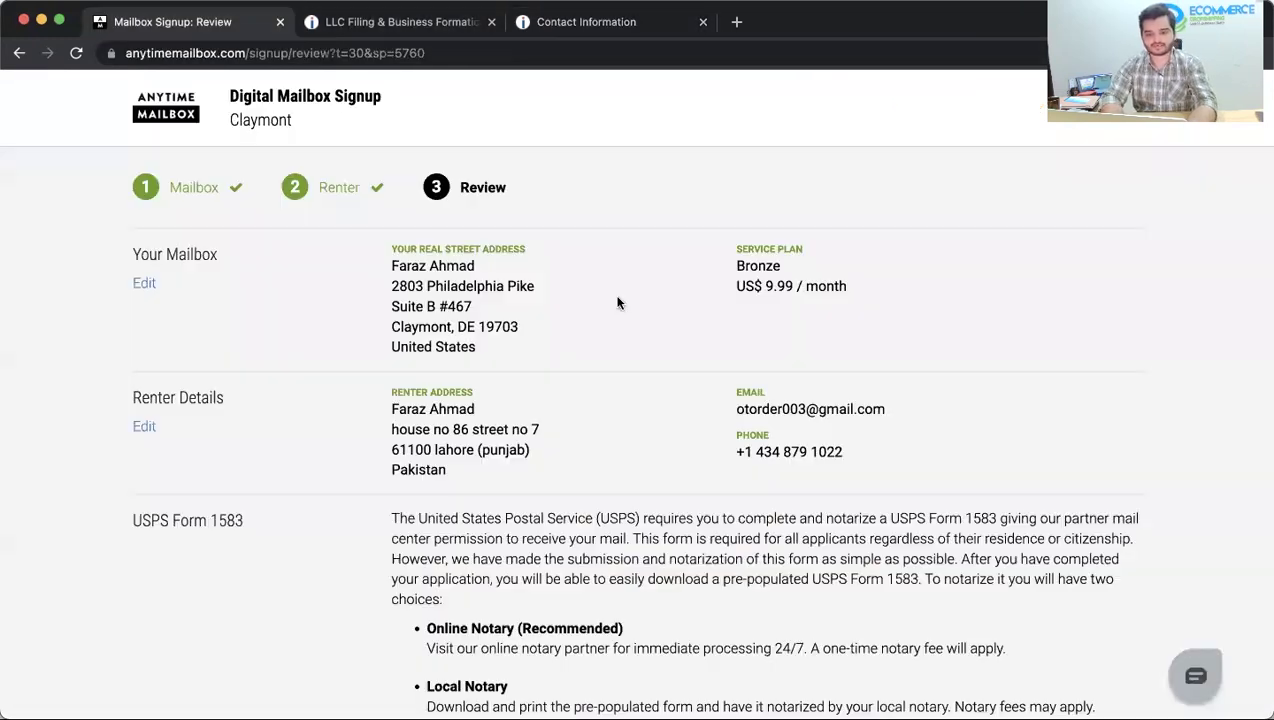
pyautogui.click(240, 22)
pyautogui.moveTo(390, 281); pyautogui.dragTo(533, 286)
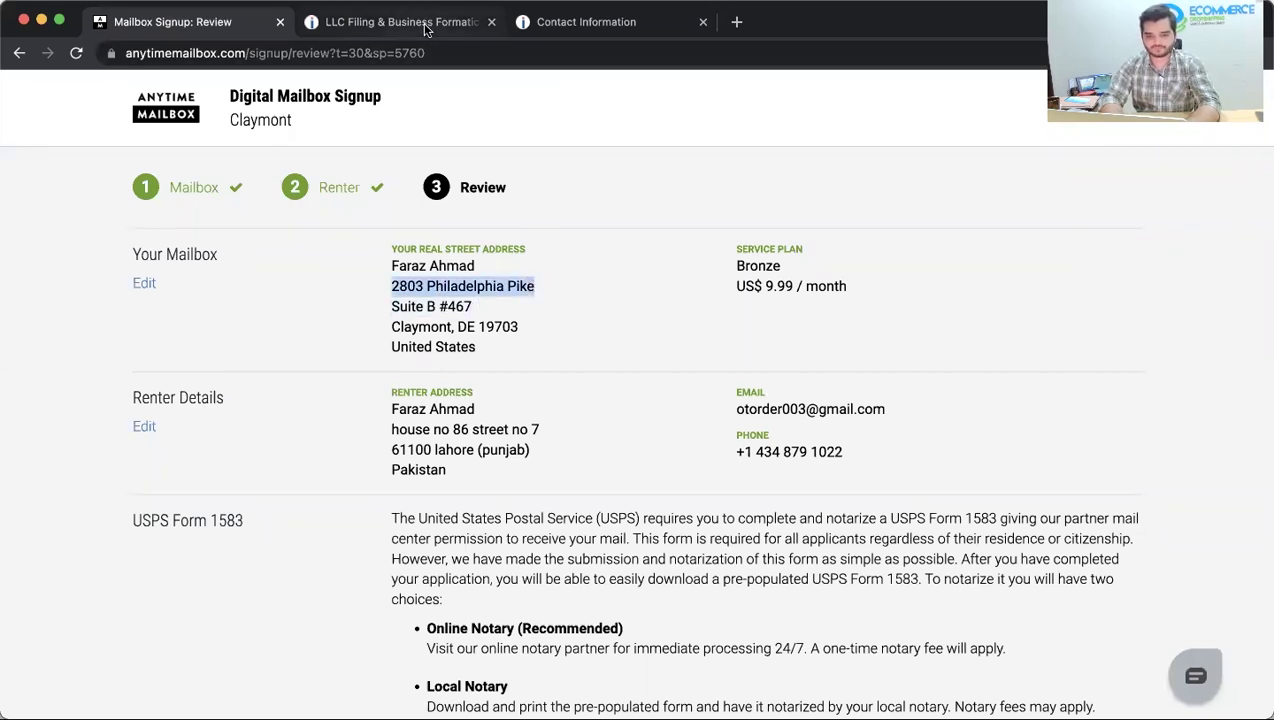
pyautogui.click(504, 274)
pyautogui.moveTo(474, 314); pyautogui.dragTo(390, 293)
pyautogui.press('super+c')
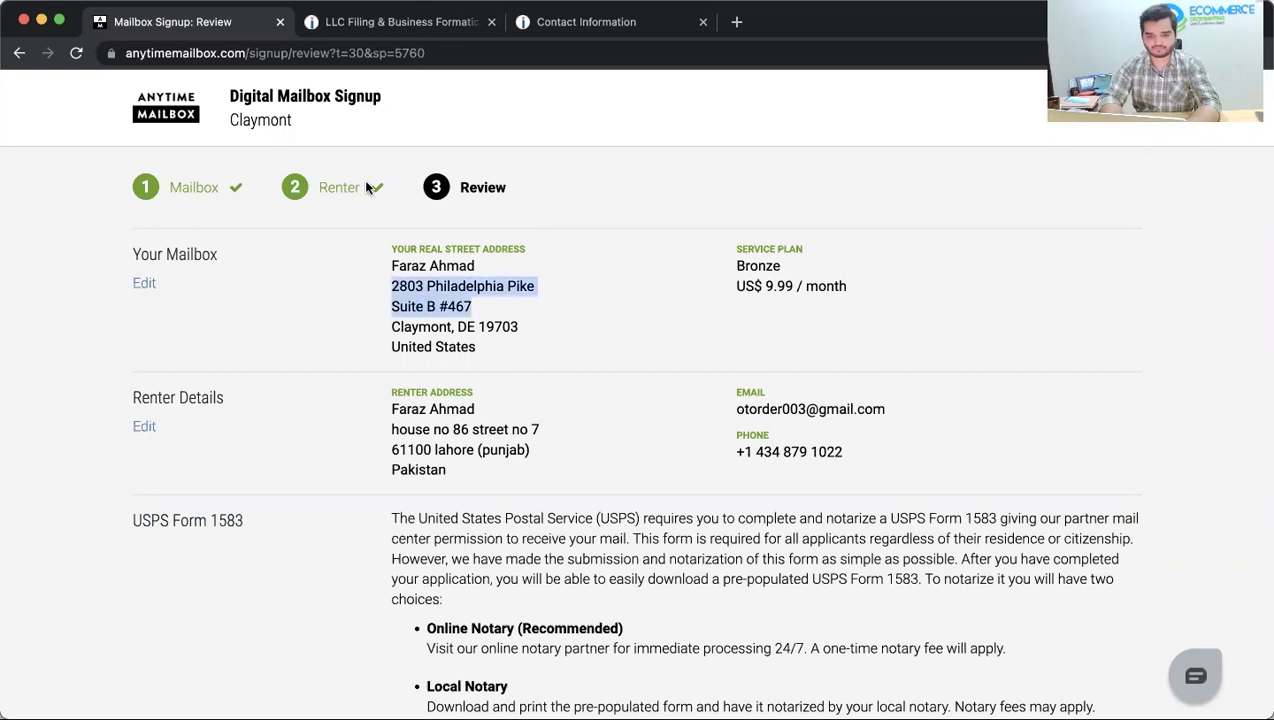
pyautogui.click(434, 24)
pyautogui.click(603, 21)
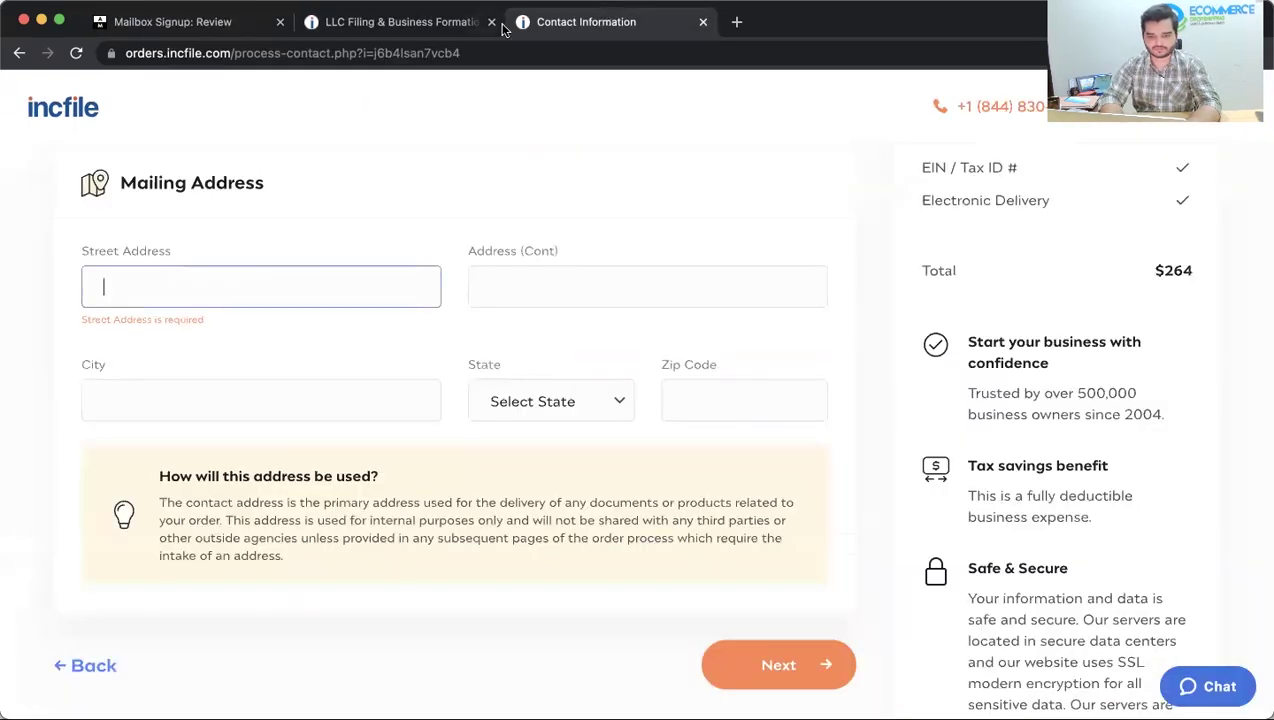
pyautogui.click(491, 21)
pyautogui.press('super+v')
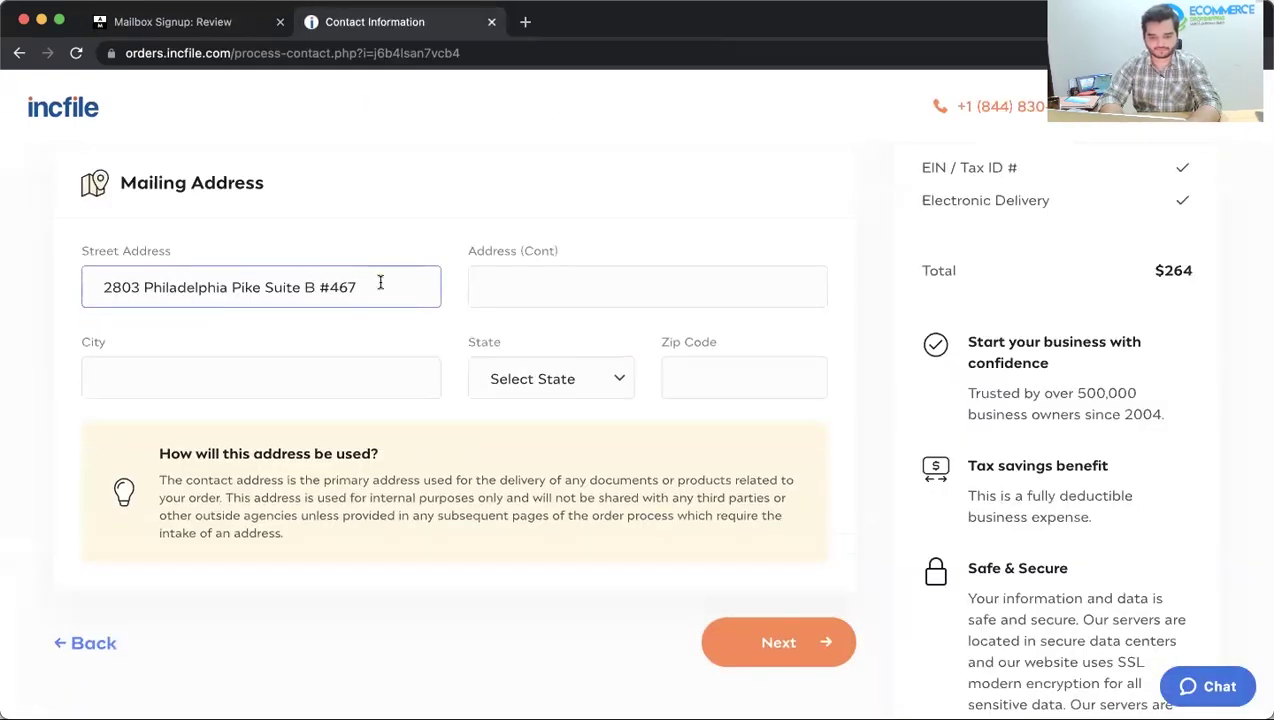
# Step: Copy Claymont into the City field and choose Delaware as the state
pyautogui.click(207, 23)
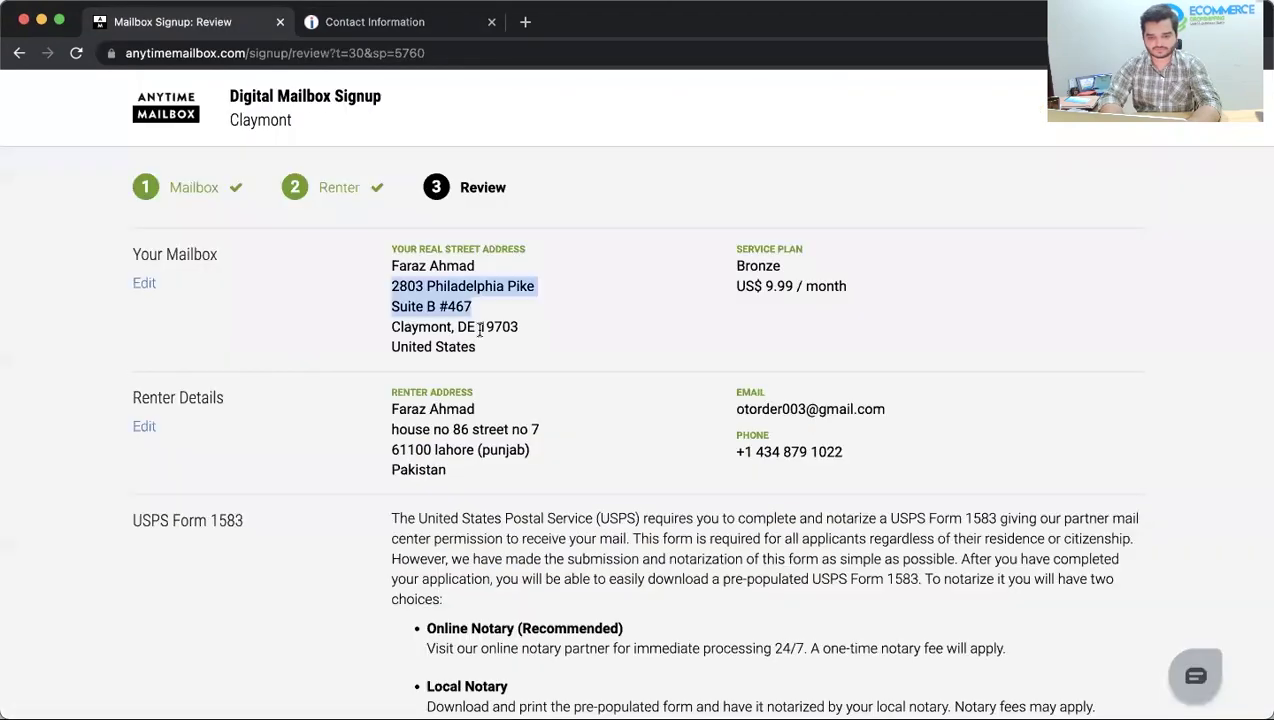
pyautogui.doubleClick(430, 325)
pyautogui.press('super+c')
pyautogui.click(378, 22)
pyautogui.click(239, 373)
pyautogui.press('super+v')
pyautogui.click(555, 379)
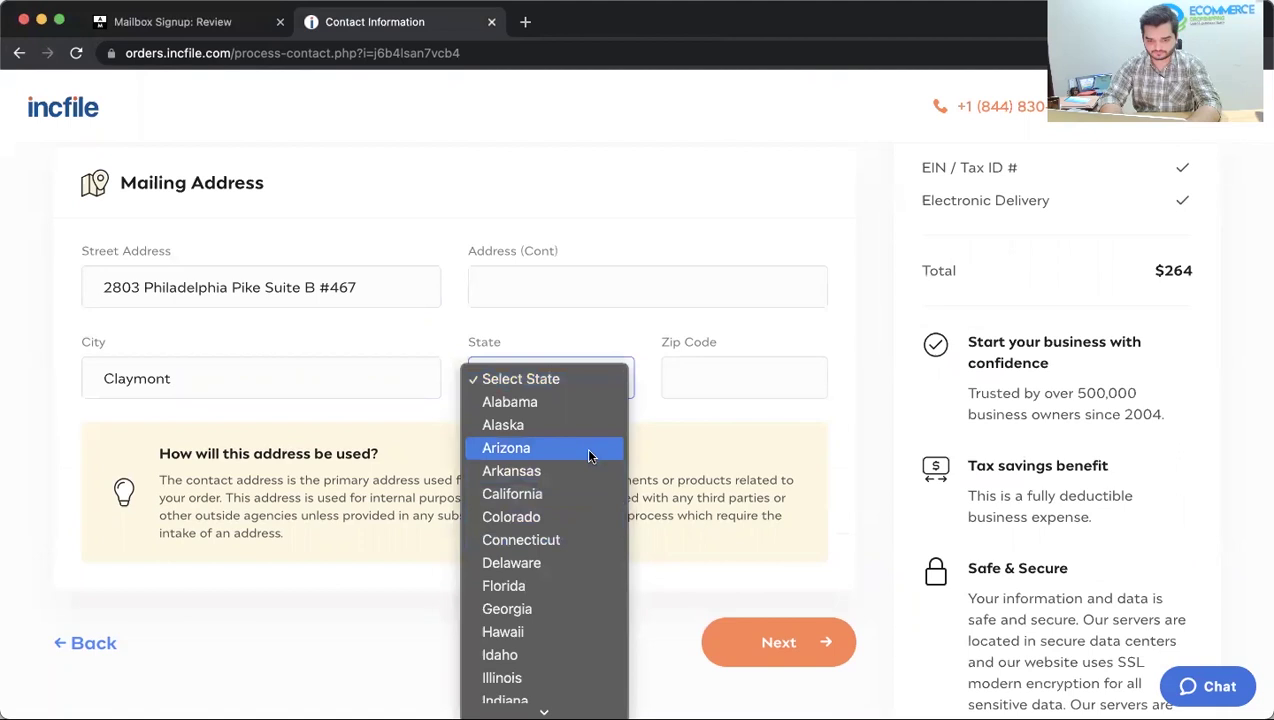
pyautogui.click(575, 560)
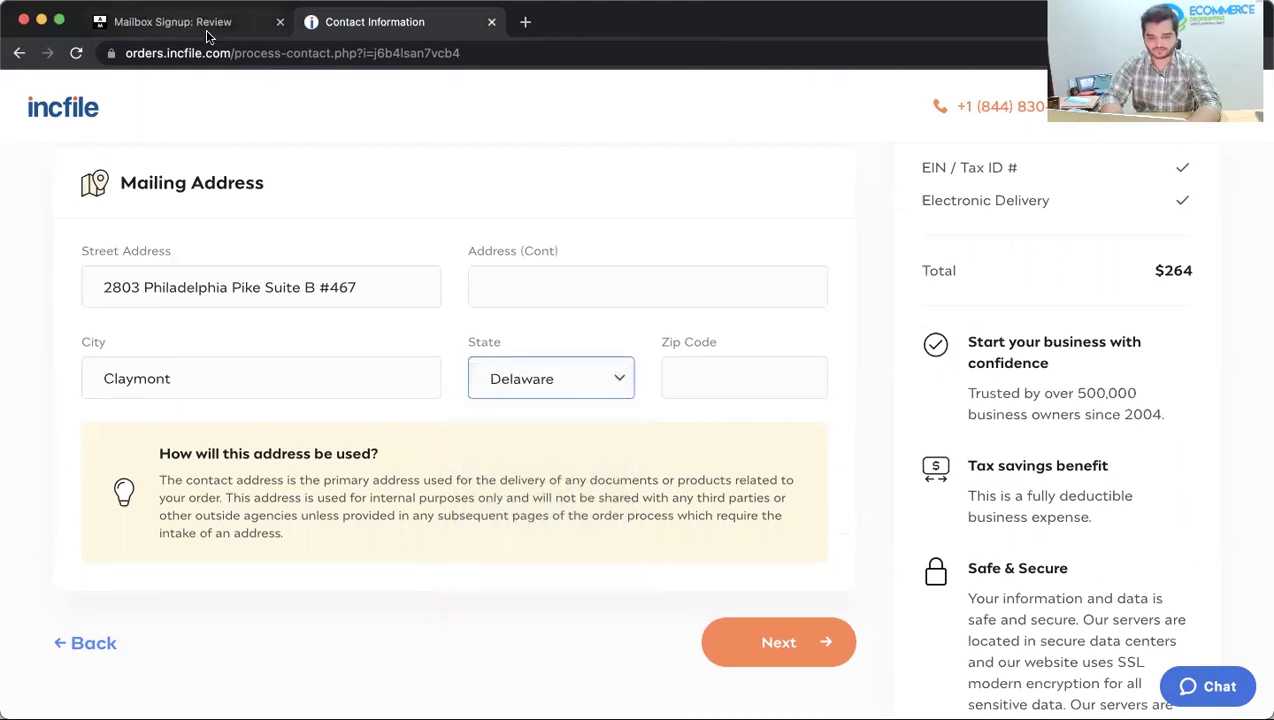
# Step: Paste the mailbox's zip code into Zip Code and submit the mailing address
pyautogui.click(190, 22)
pyautogui.doubleClick(497, 327)
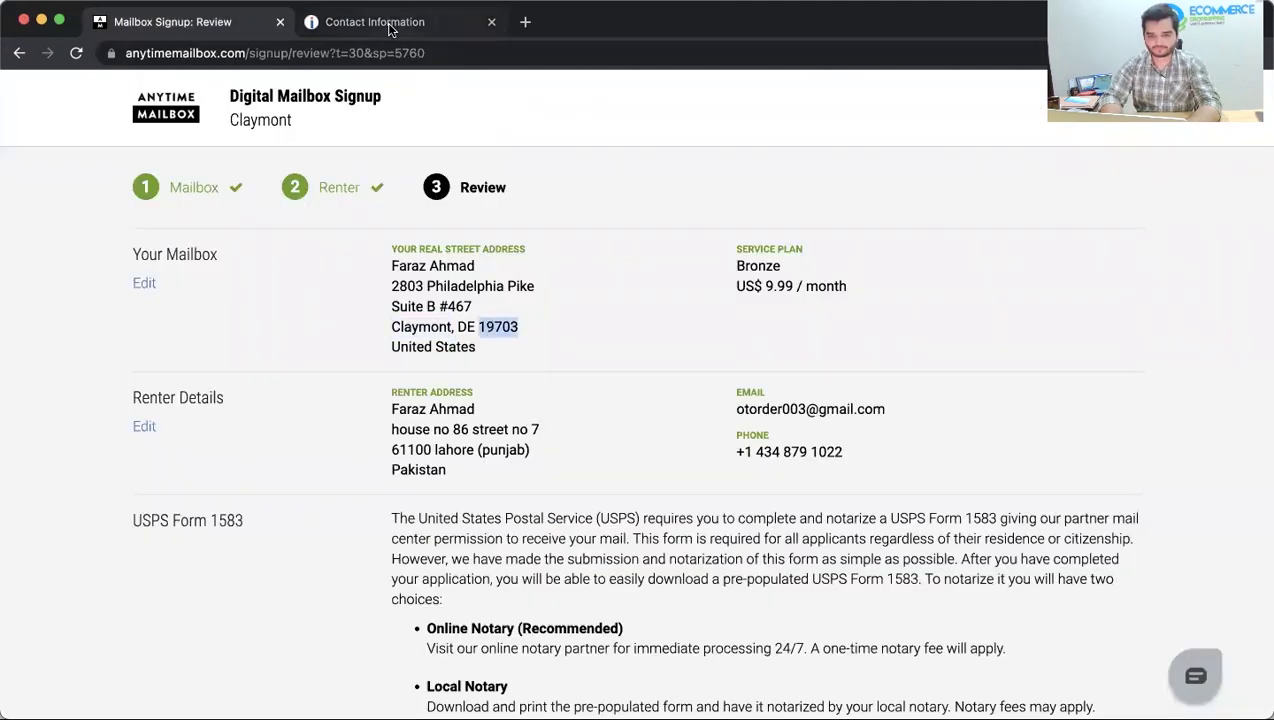
pyautogui.click(380, 22)
pyautogui.click(683, 381)
pyautogui.hotkey('ctrl', 'v')
pyautogui.scroll(-2, 711, 520)
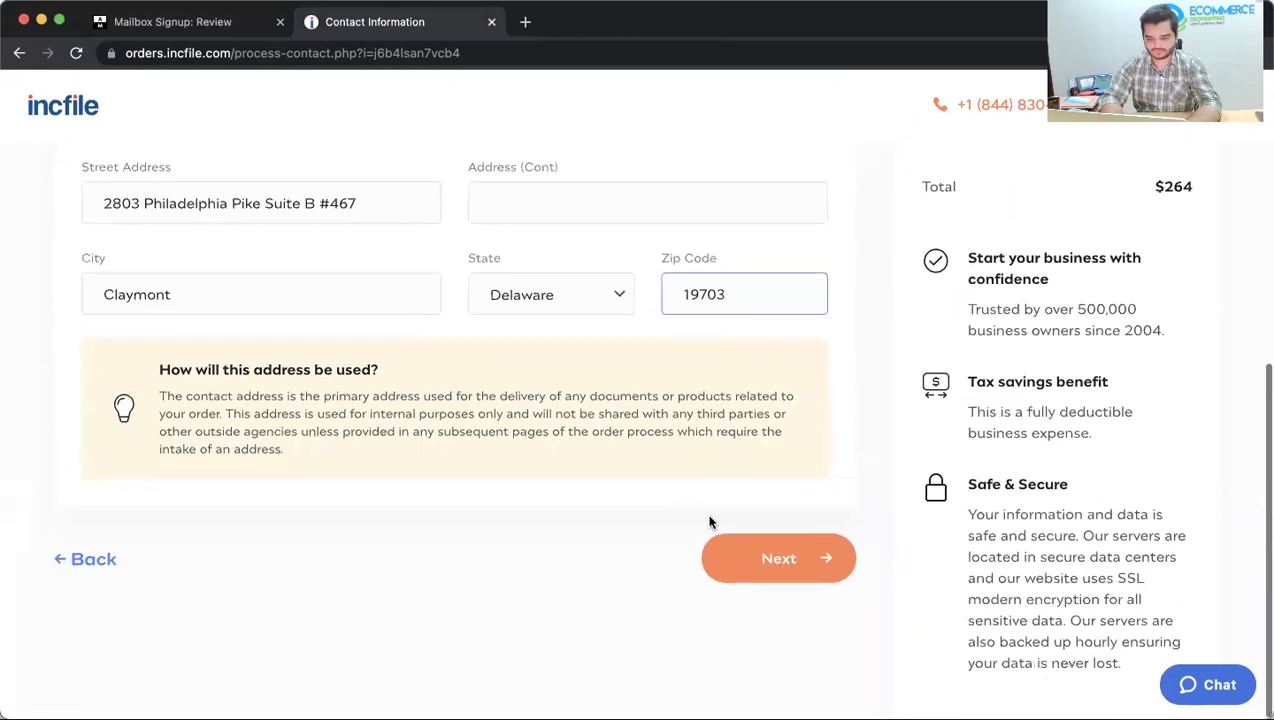
pyautogui.click(782, 560)
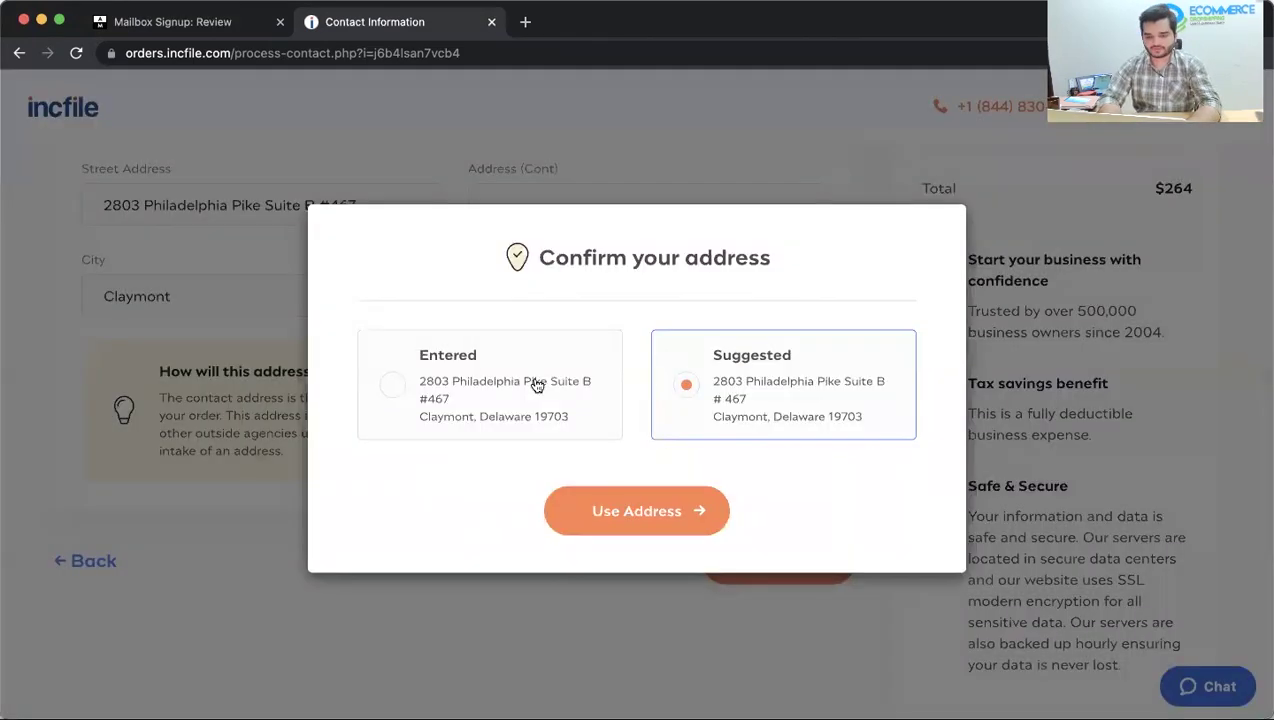
# Step: Accept the suggested version of the address
pyautogui.click(620, 516)
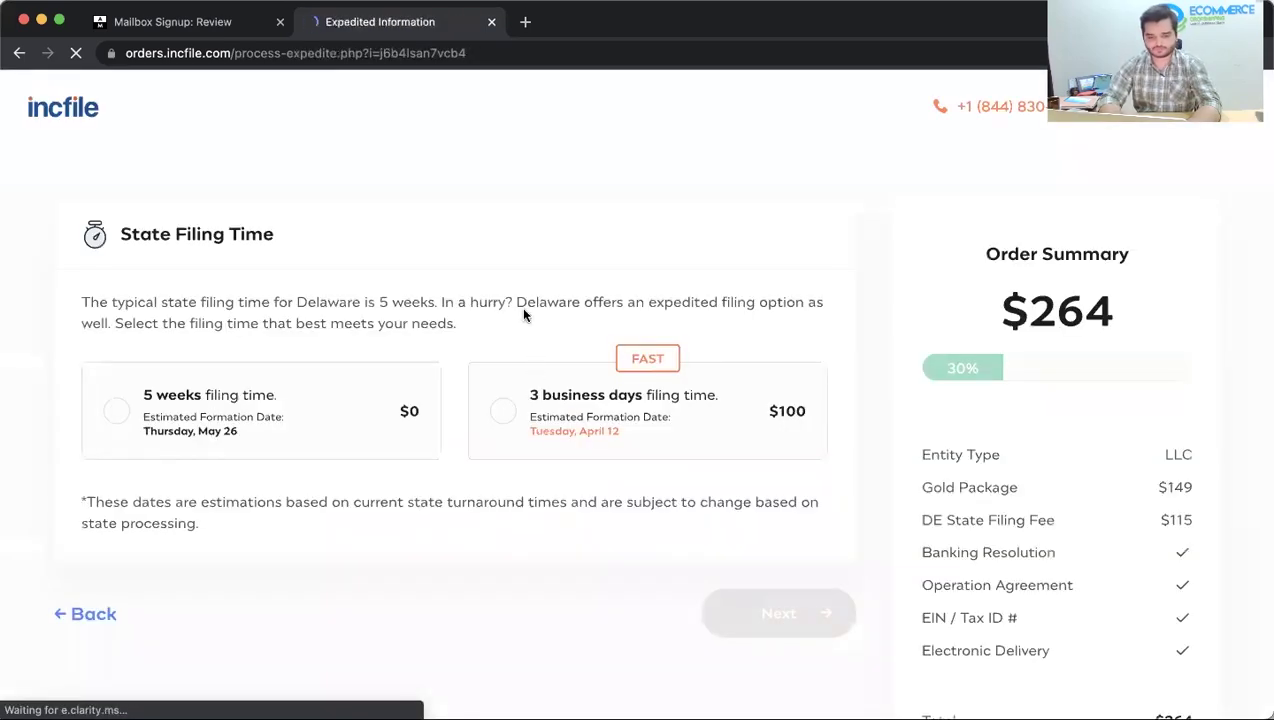
pyautogui.scroll(-3, 523, 314)
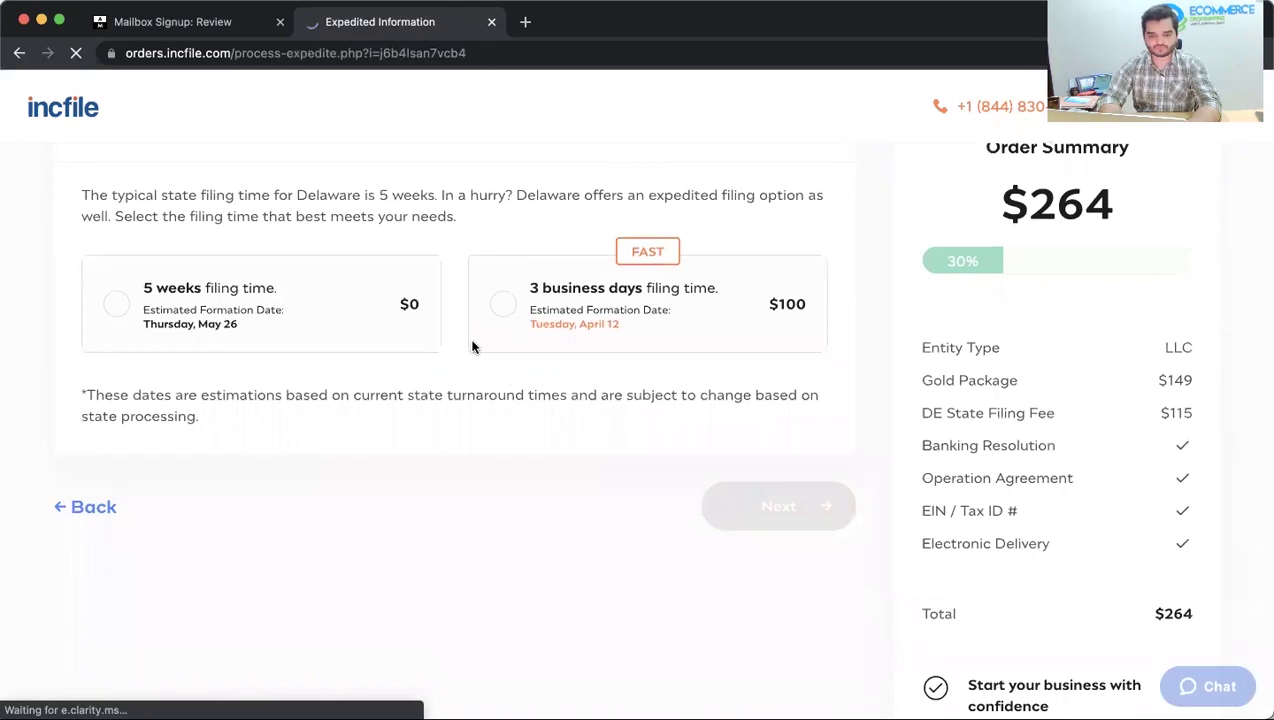
pyautogui.scroll(1, 473, 347)
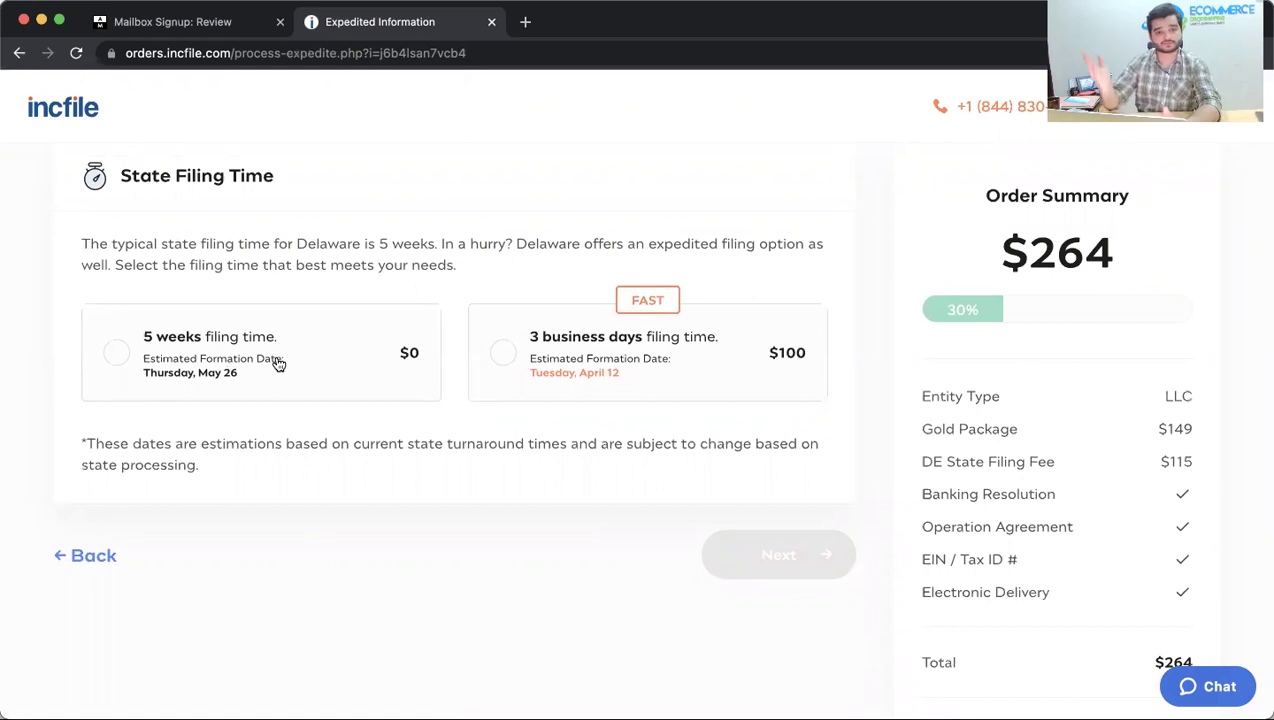
# Step: Add 3-business-day expedited filing for $100 and continue
pyautogui.click(498, 357)
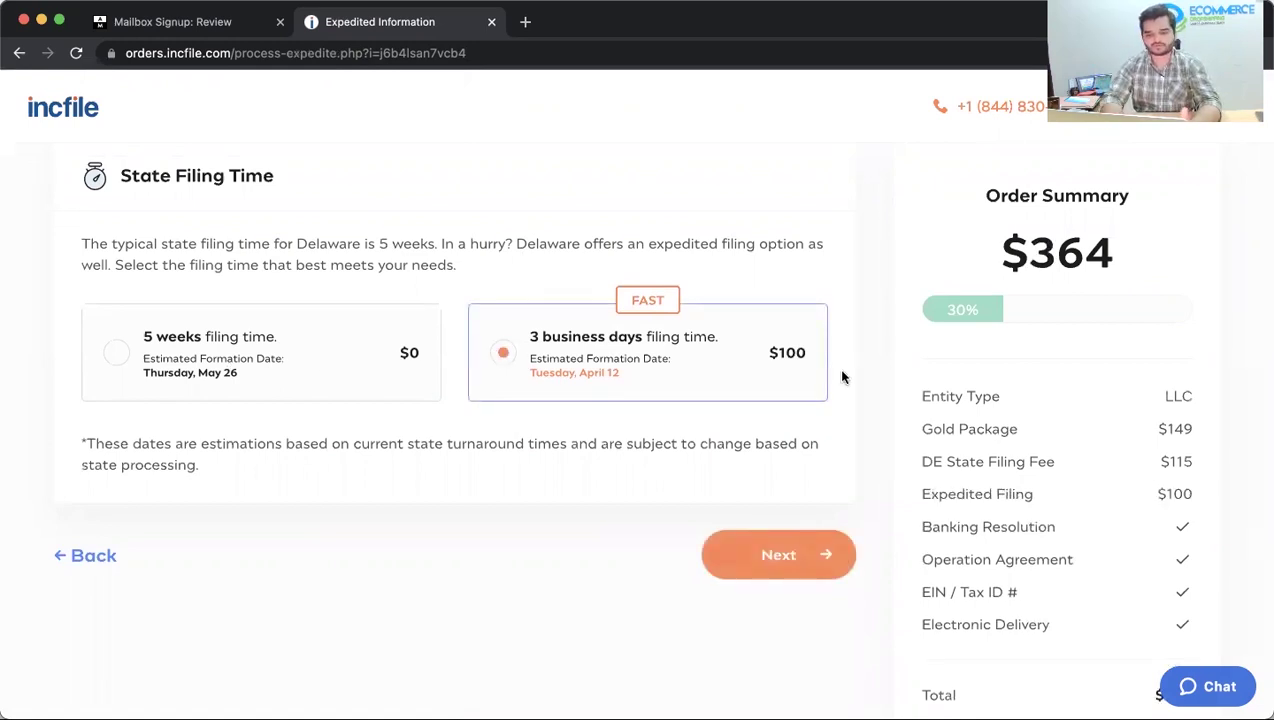
pyautogui.scroll(-1, 754, 370)
pyautogui.scroll(1, 1052, 235)
pyautogui.click(771, 569)
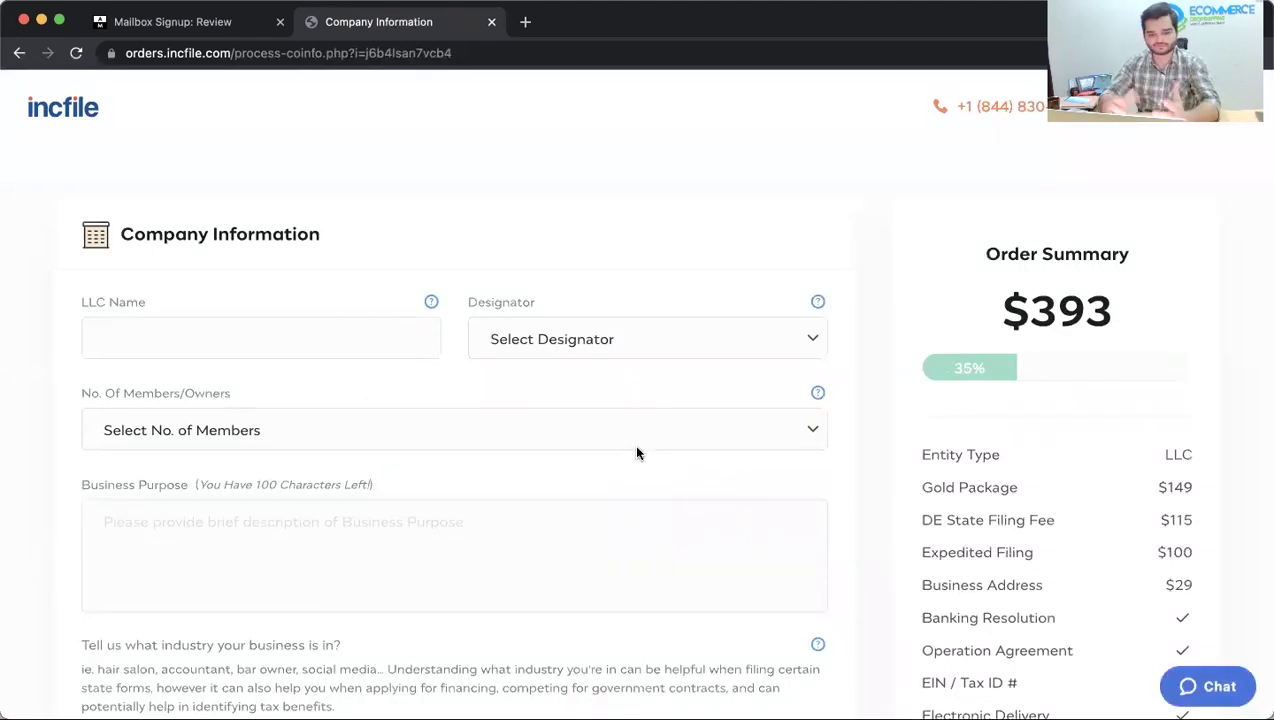
# Step: Name the company FARAZ with the LLC designator and 1 member
pyautogui.click(338, 342)
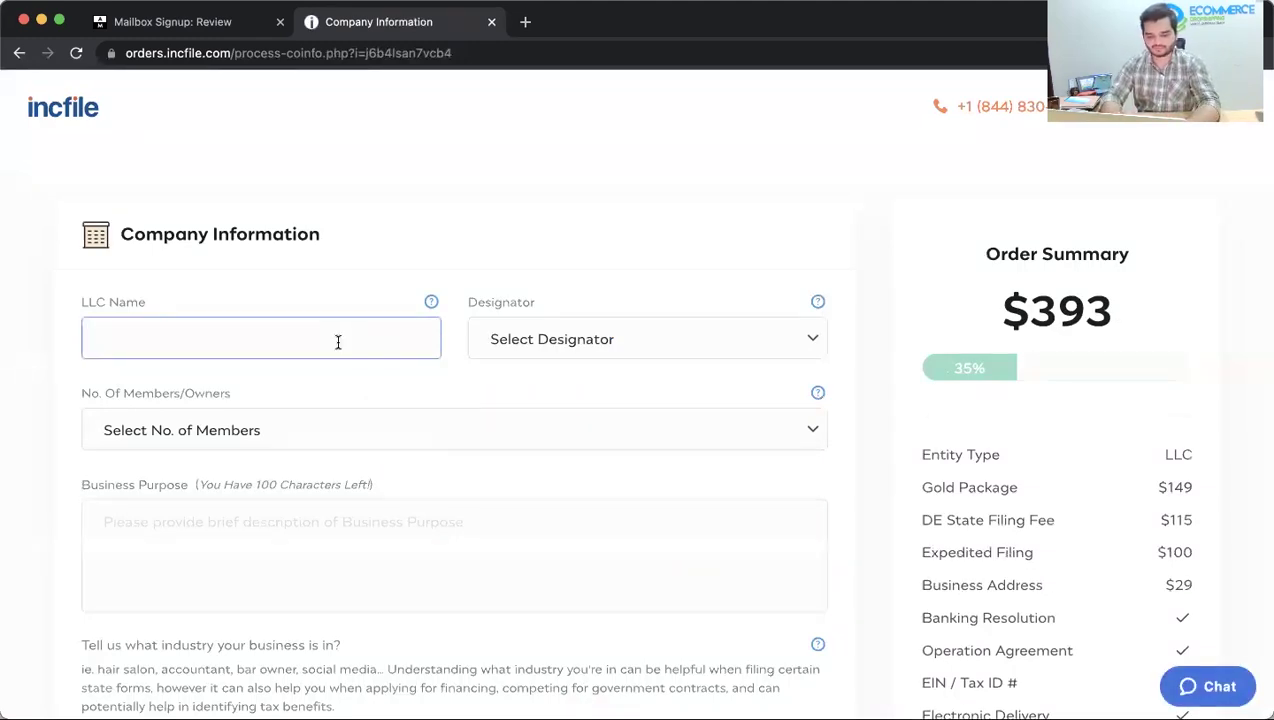
pyautogui.write('Farax')
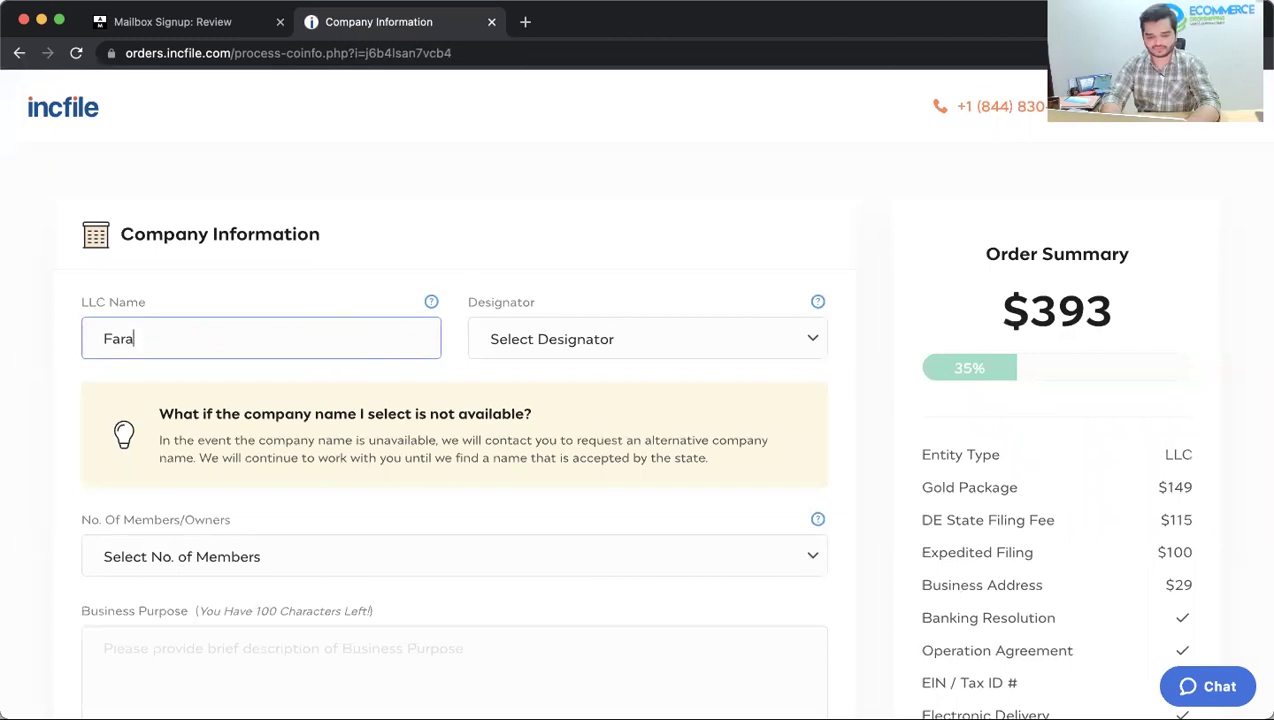
pyautogui.click(557, 200)
pyautogui.scroll(-2, 548, 216)
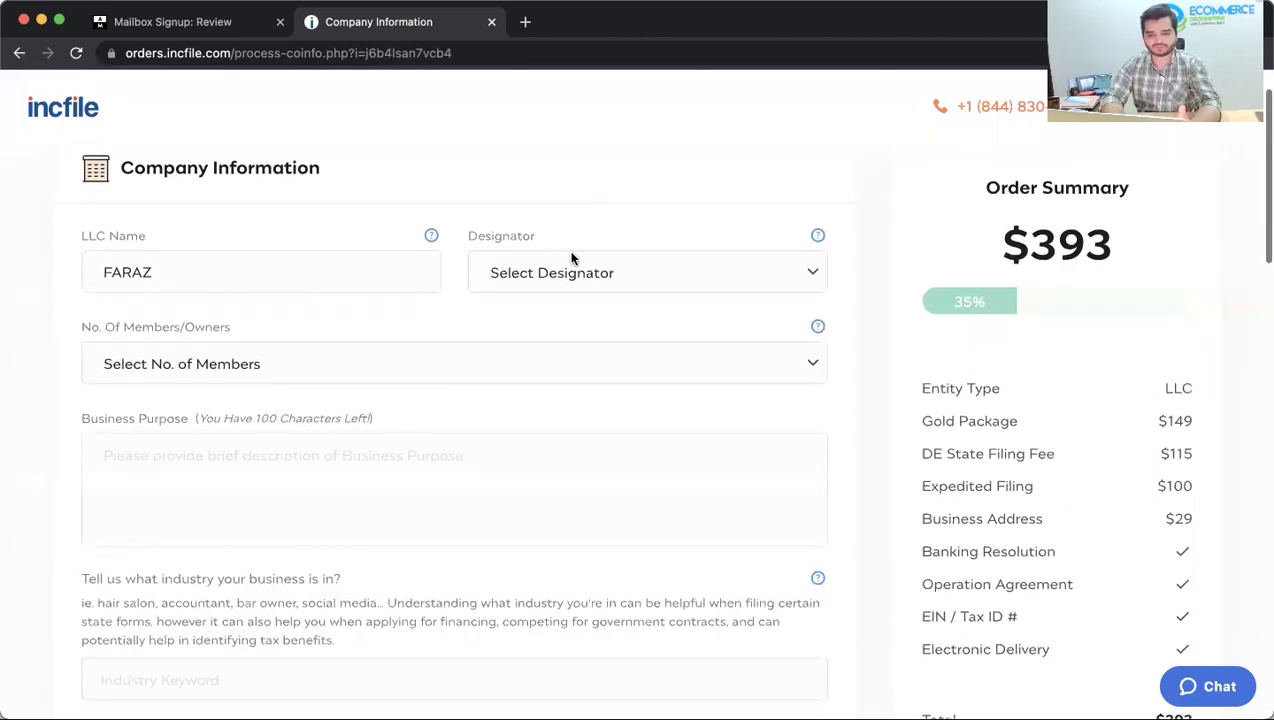
pyautogui.click(572, 268)
pyautogui.click(556, 319)
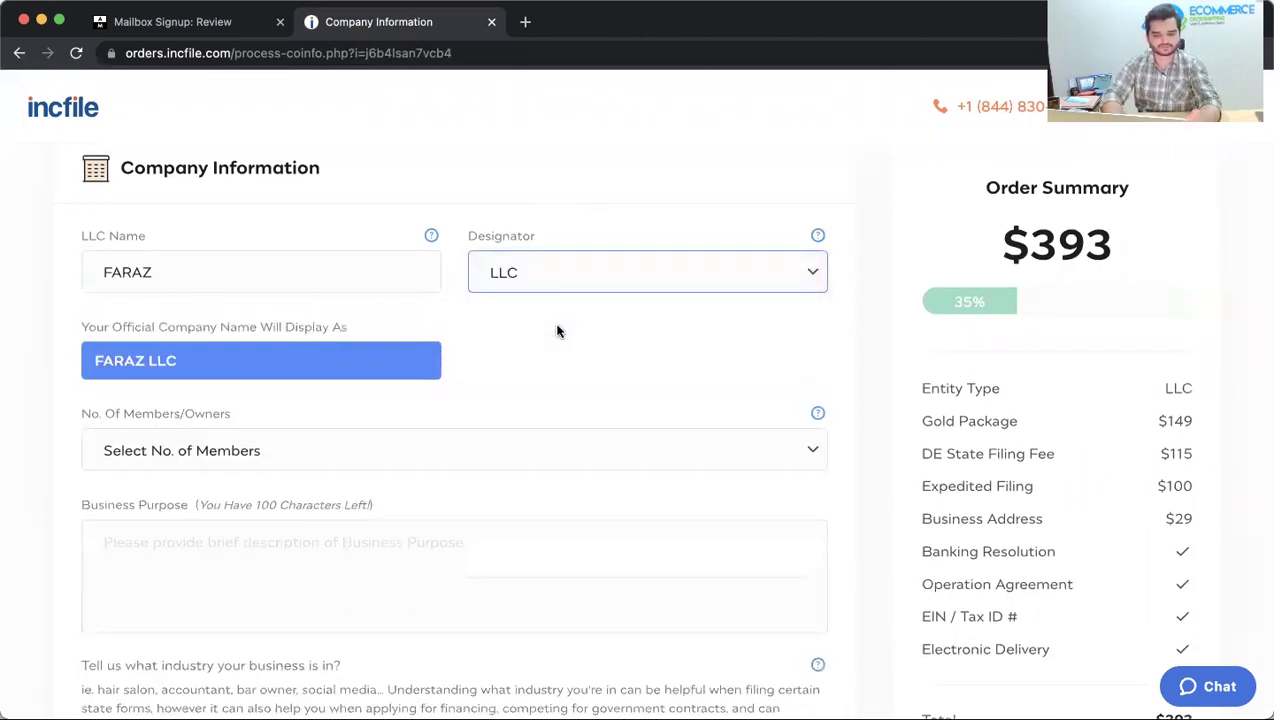
pyautogui.scroll(-3, 484, 337)
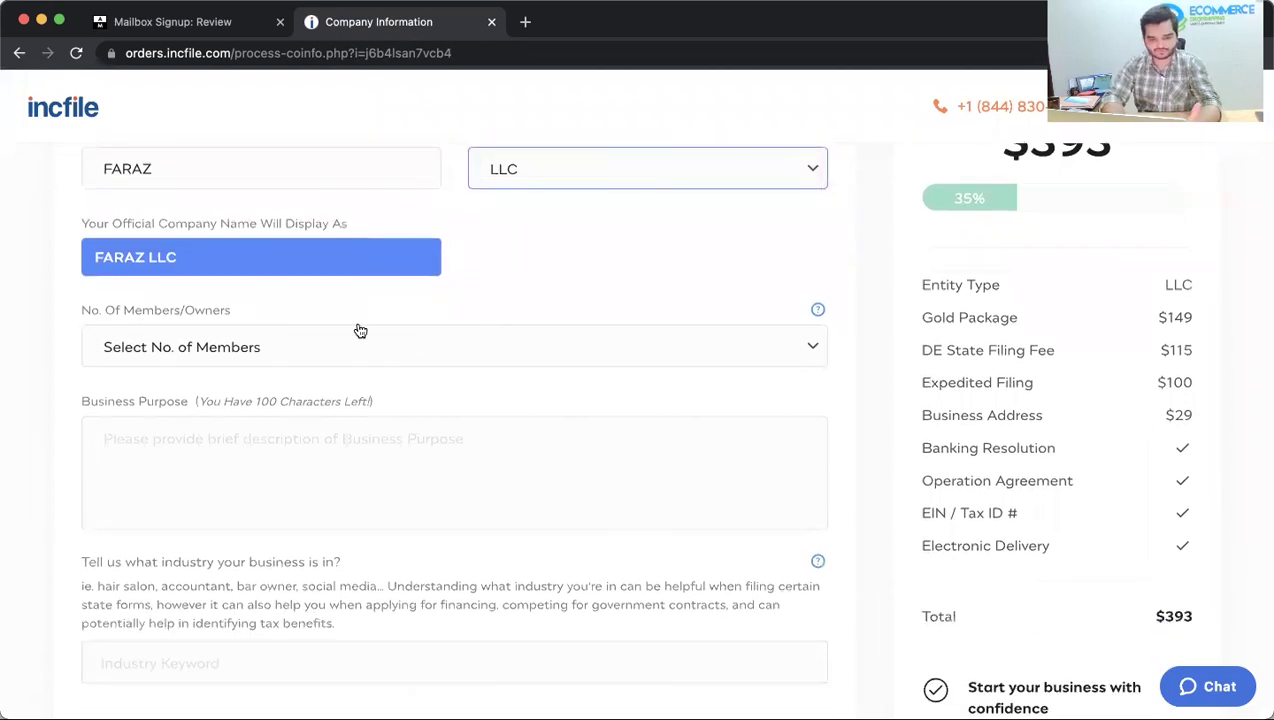
pyautogui.click(326, 352)
pyautogui.click(273, 372)
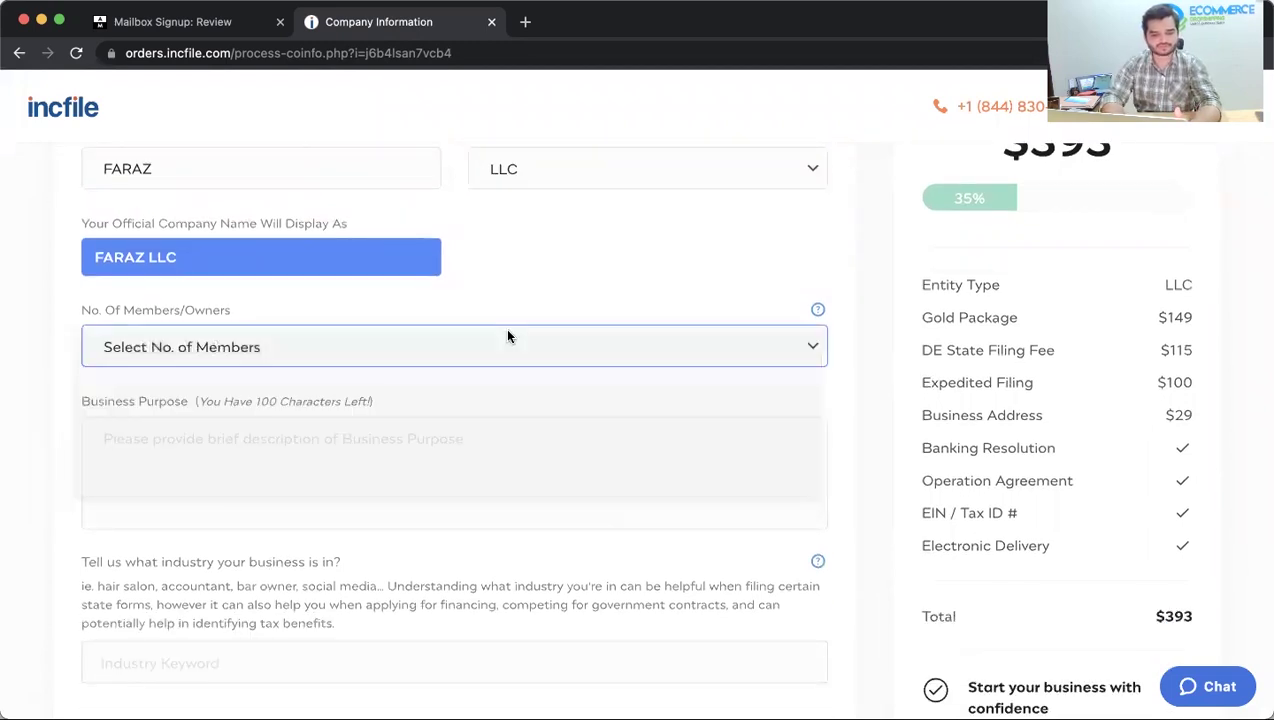
pyautogui.scroll(-1, 507, 336)
pyautogui.scroll(-2, 505, 335)
# Step: Enter the business purpose 'sell on Amazon and other marketplaces'
pyautogui.click(479, 340)
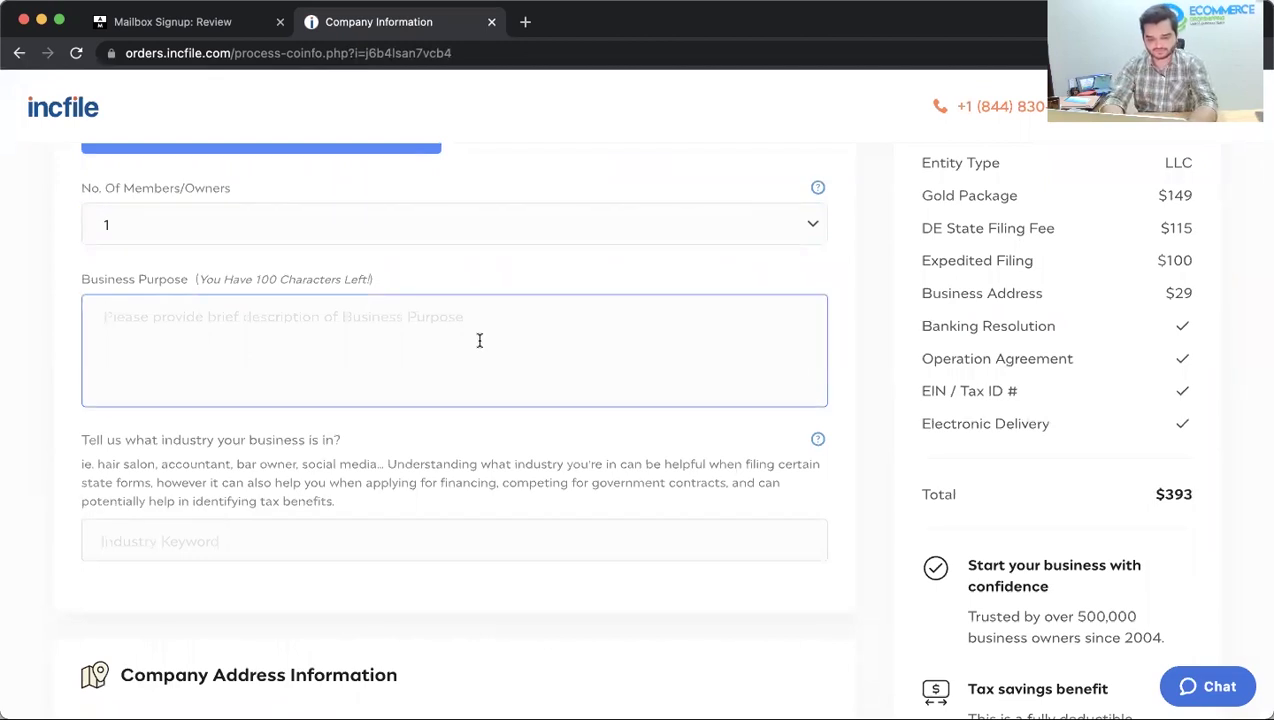
pyautogui.write('sell on Amazon and other marketplaces')
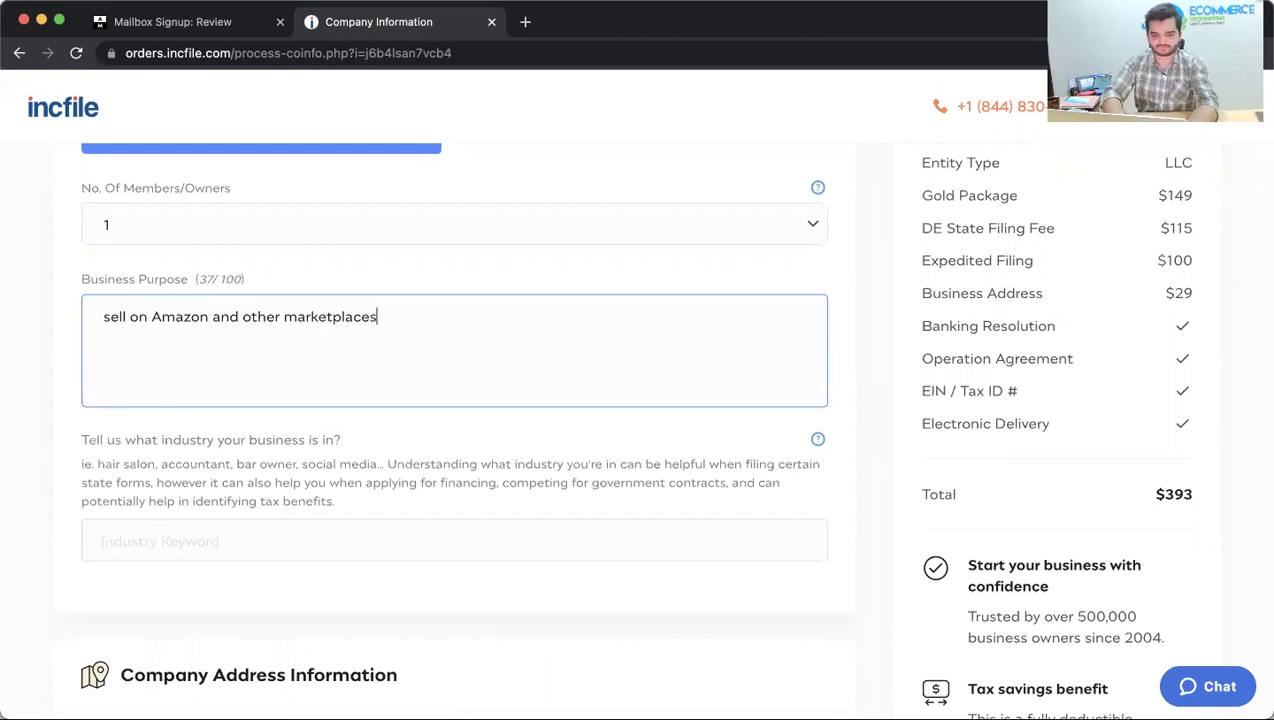
pyautogui.scroll(-3, 463, 179)
# Step: Search 'ret' and set the industry to 454110 - Internet retail sales sites
pyautogui.click(413, 356)
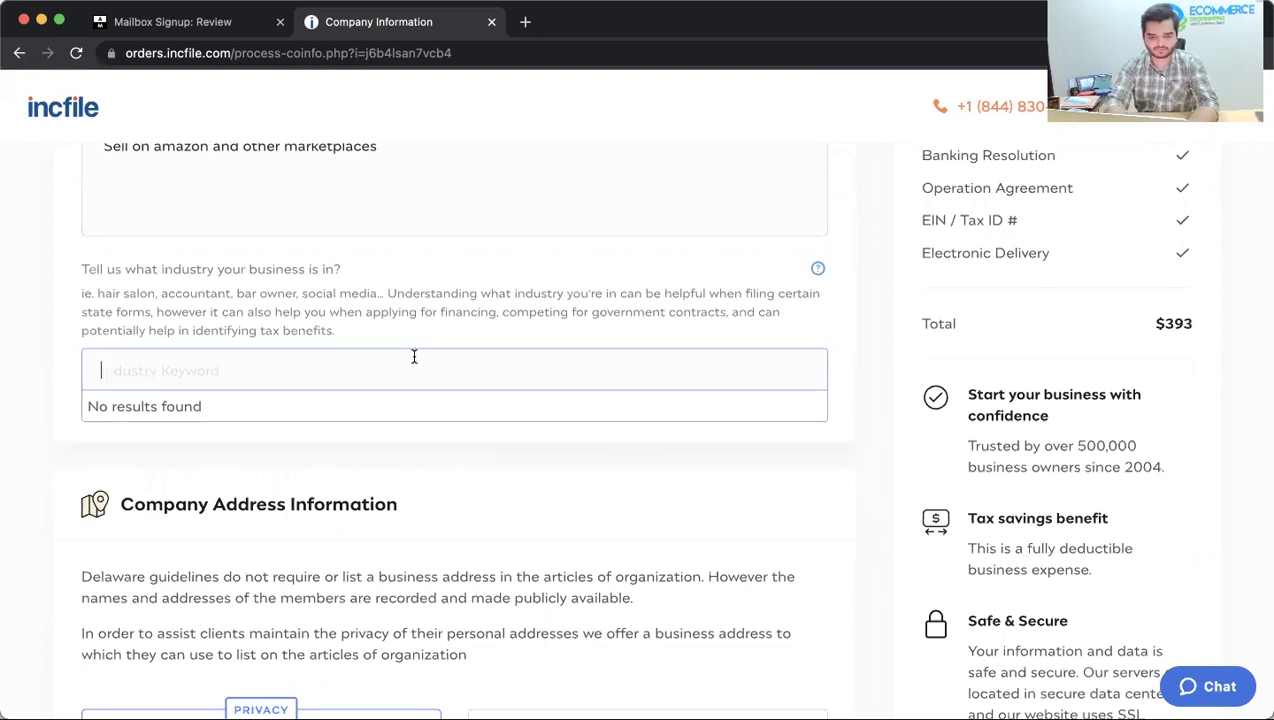
pyautogui.write('retail')
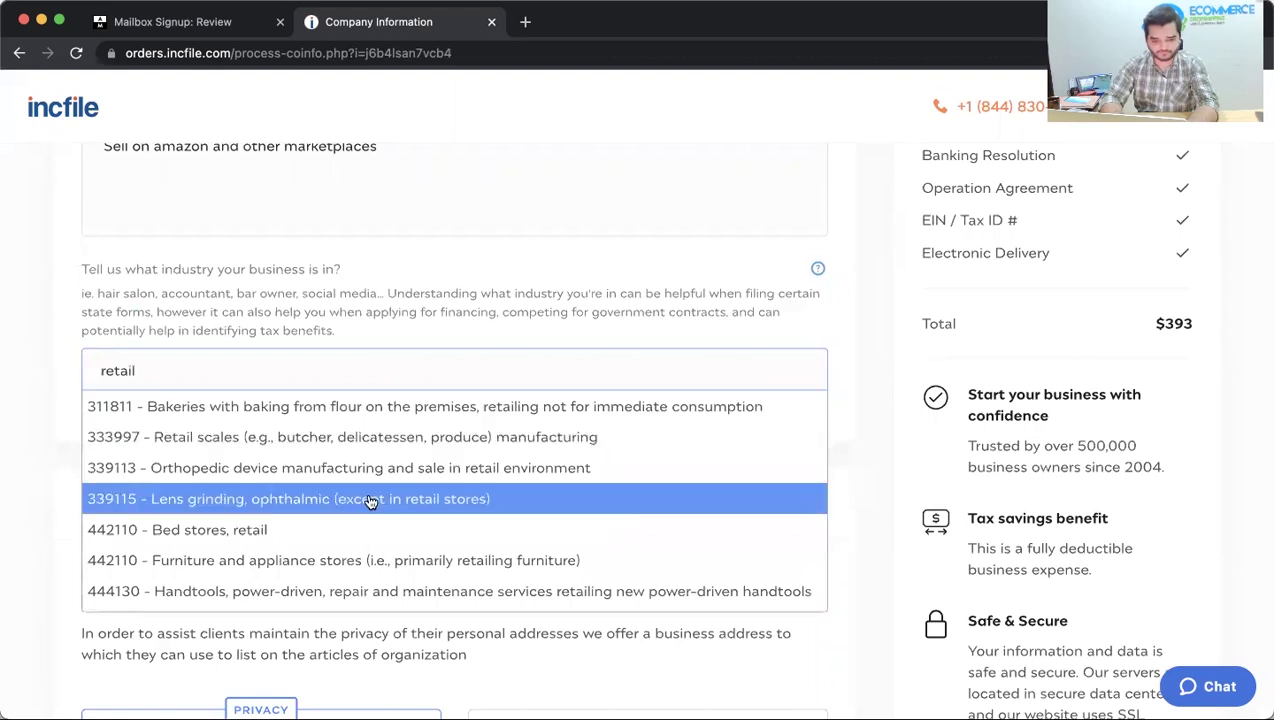
pyautogui.scroll(-1, 390, 497)
pyautogui.scroll(-2, 362, 544)
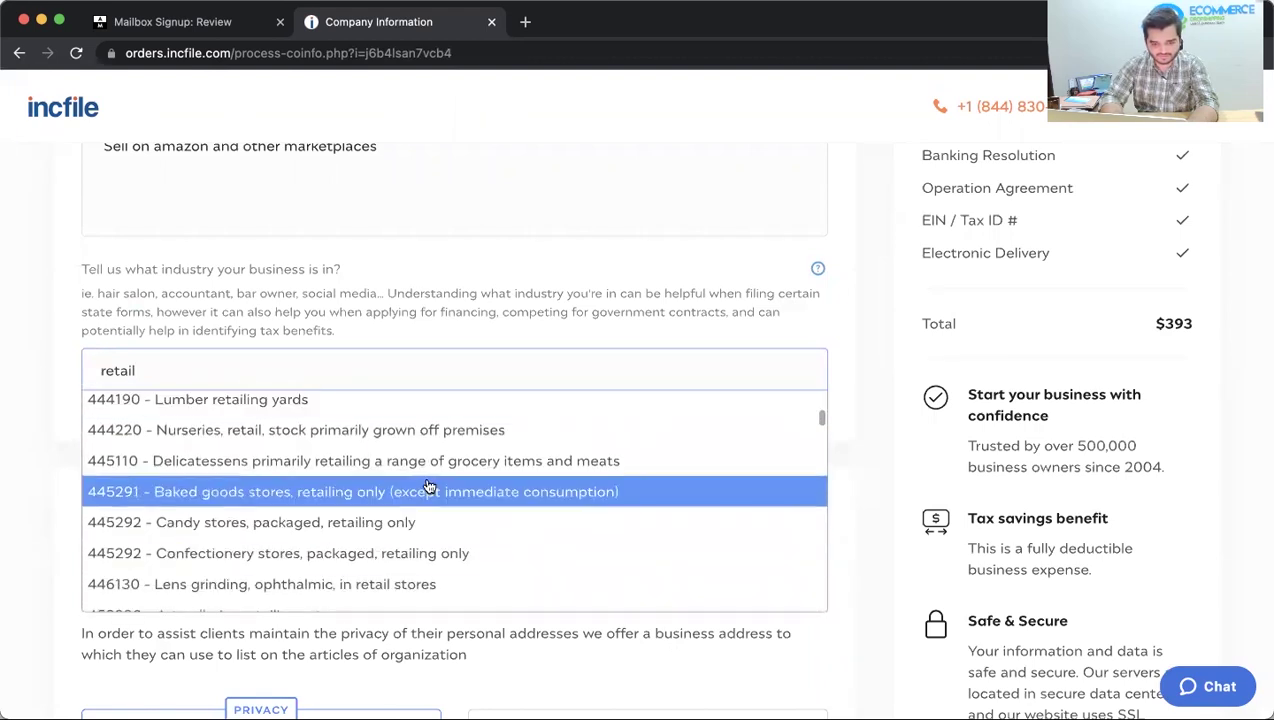
pyautogui.scroll(-2, 430, 489)
pyautogui.scroll(-1, 409, 503)
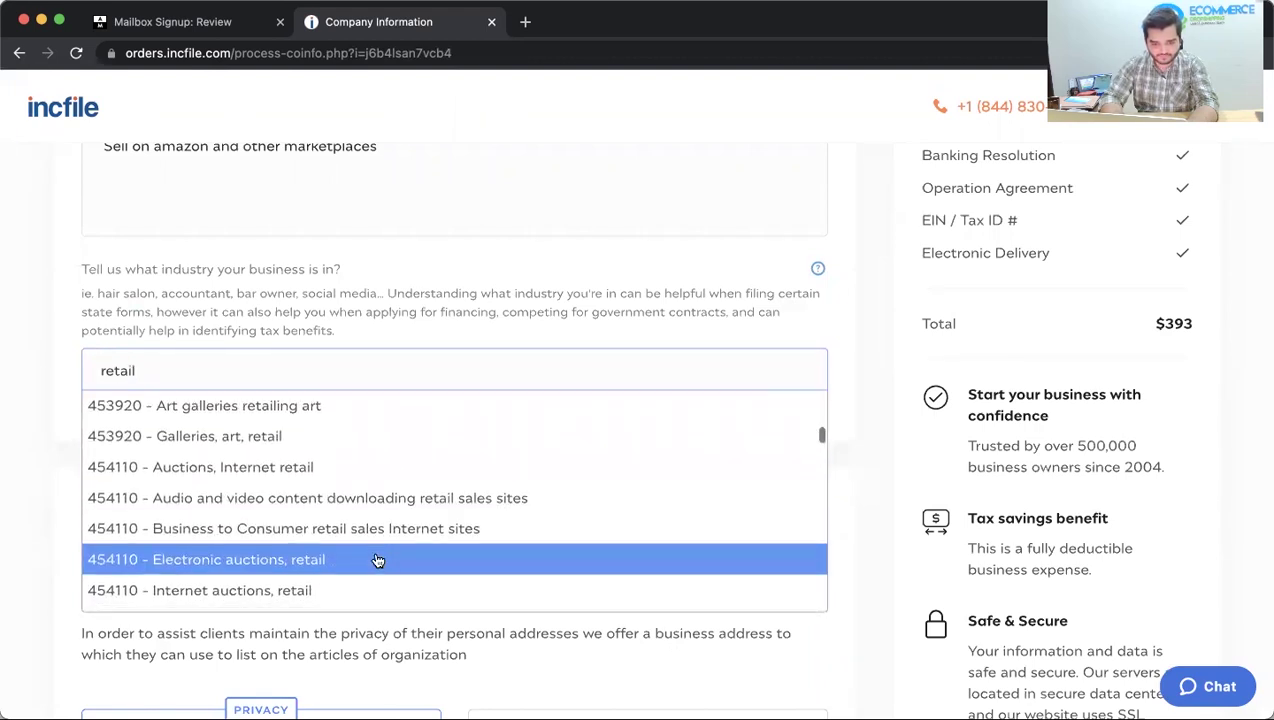
pyautogui.scroll(-1, 380, 555)
pyautogui.click(397, 522)
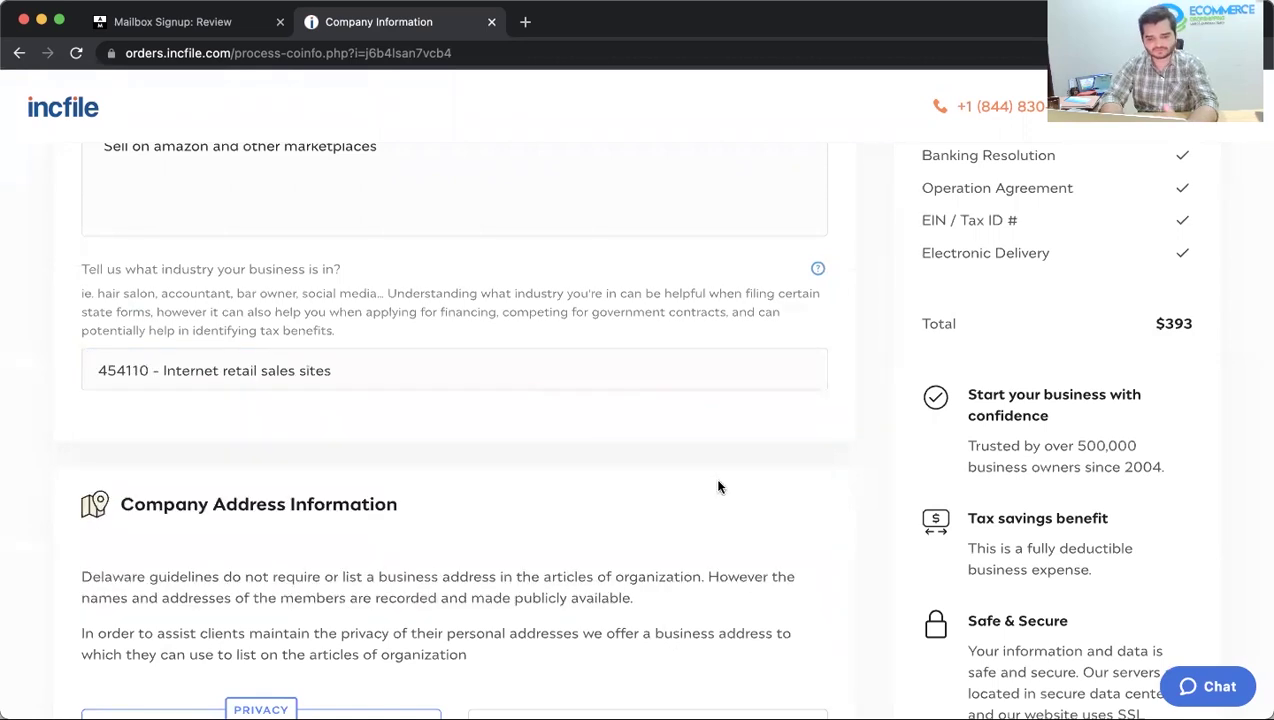
pyautogui.scroll(-3, 567, 457)
pyautogui.scroll(-5, 568, 458)
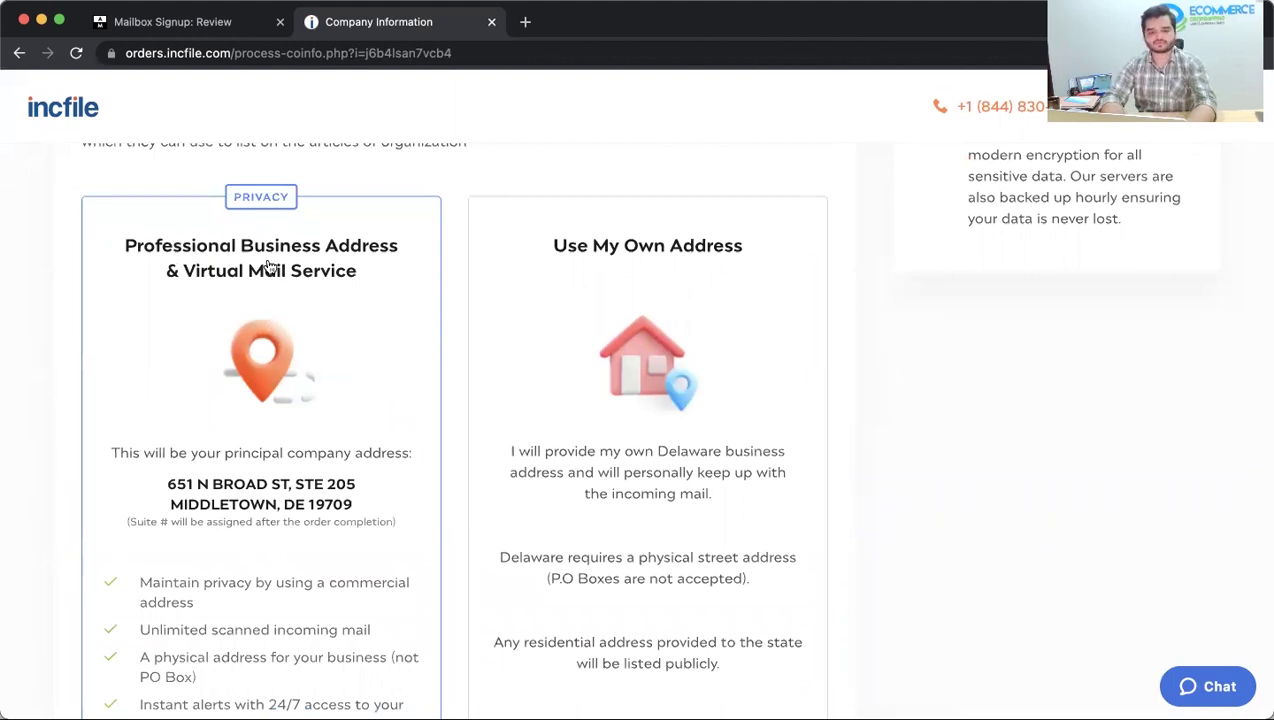
# Step: Use the saved Claymont, Delaware company address, include member information, and submit
pyautogui.scroll(-2, 288, 418)
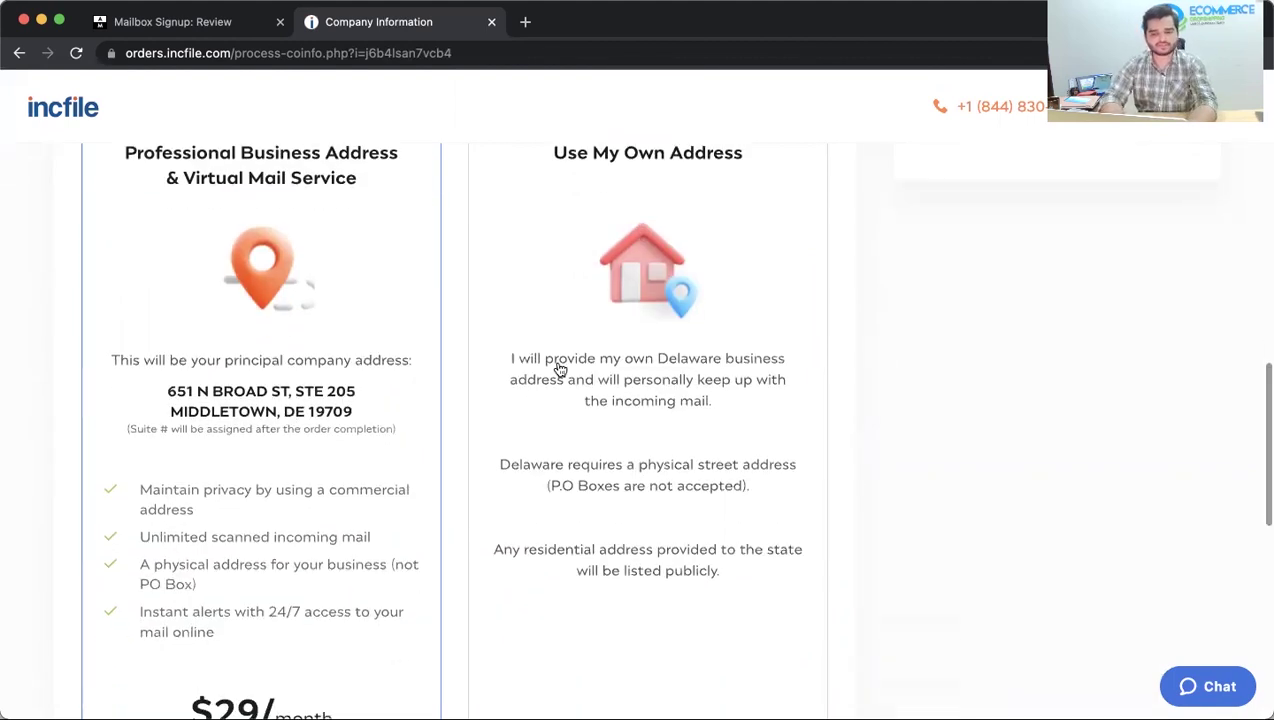
pyautogui.scroll(-5, 329, 418)
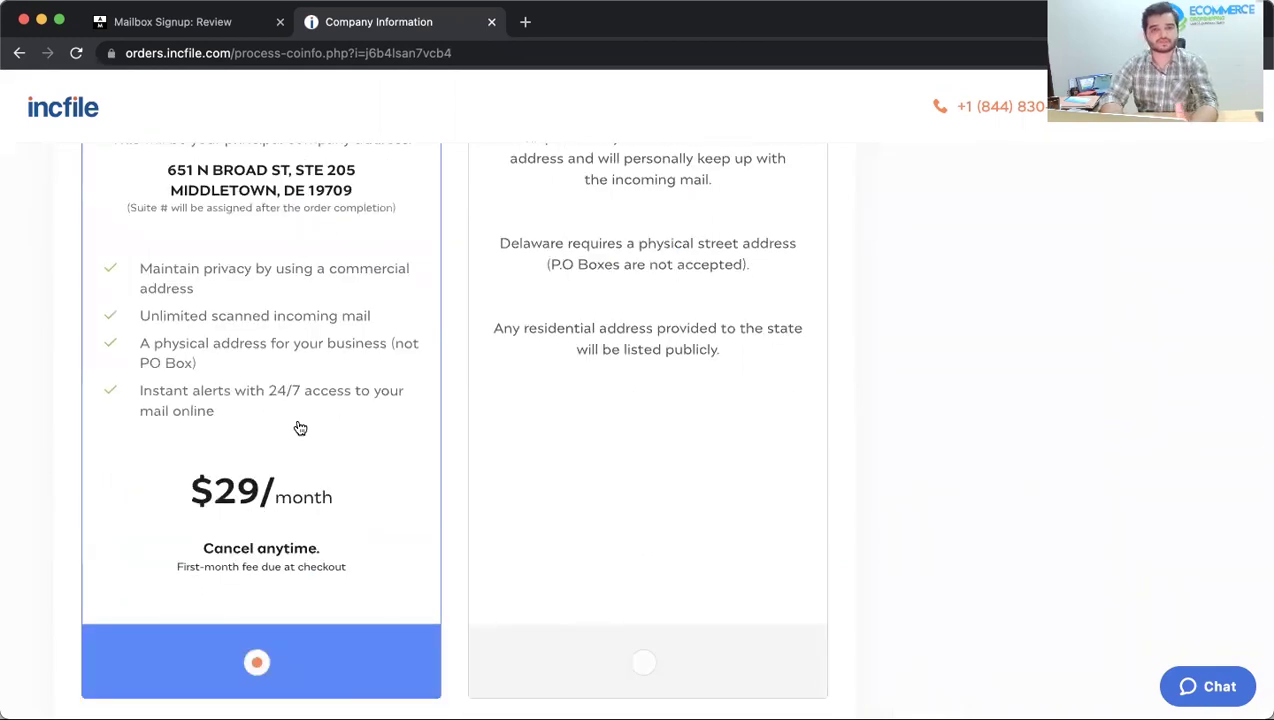
pyautogui.scroll(4, 300, 428)
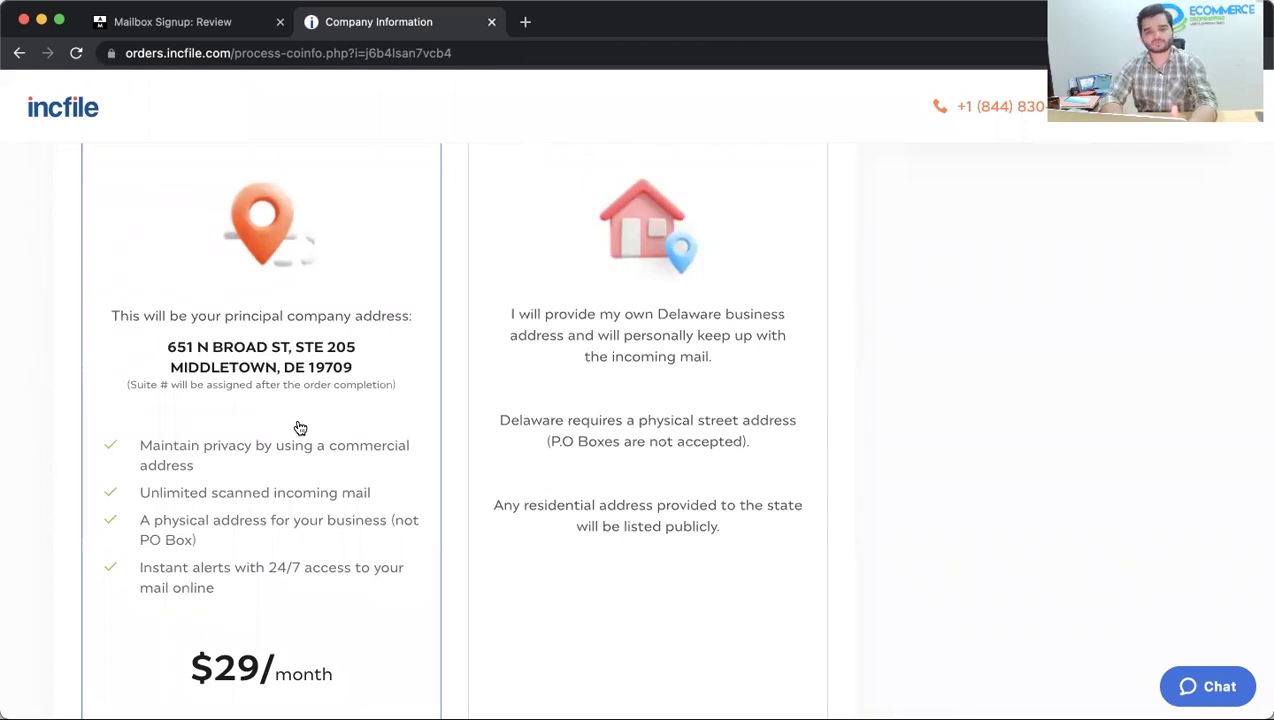
pyautogui.scroll(-6, 651, 435)
pyautogui.scroll(-12, 640, 273)
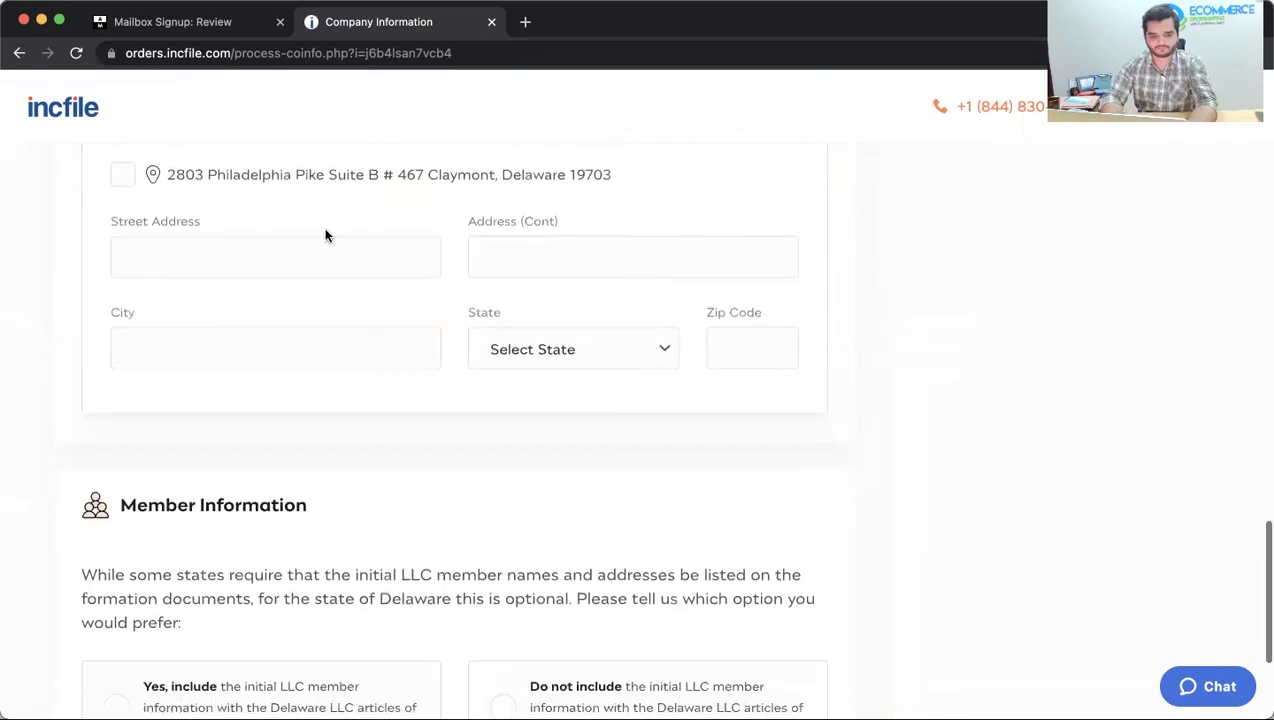
pyautogui.scroll(3, 325, 235)
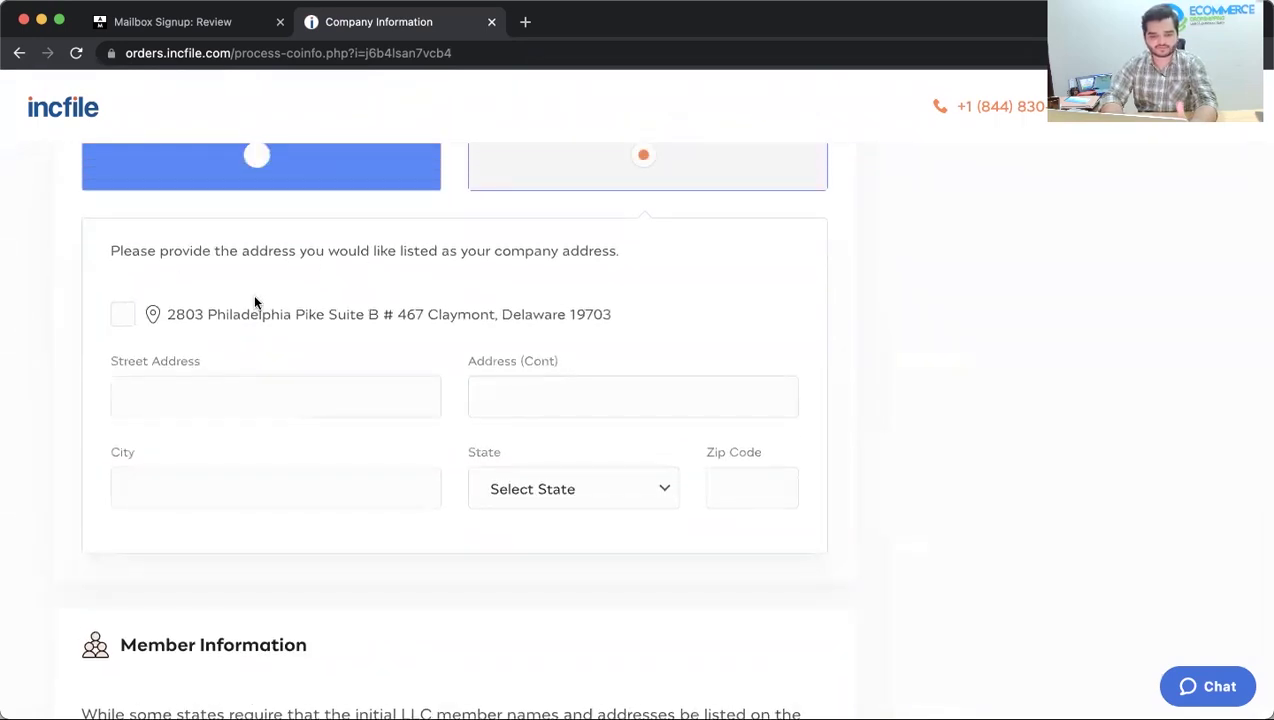
pyautogui.click(124, 315)
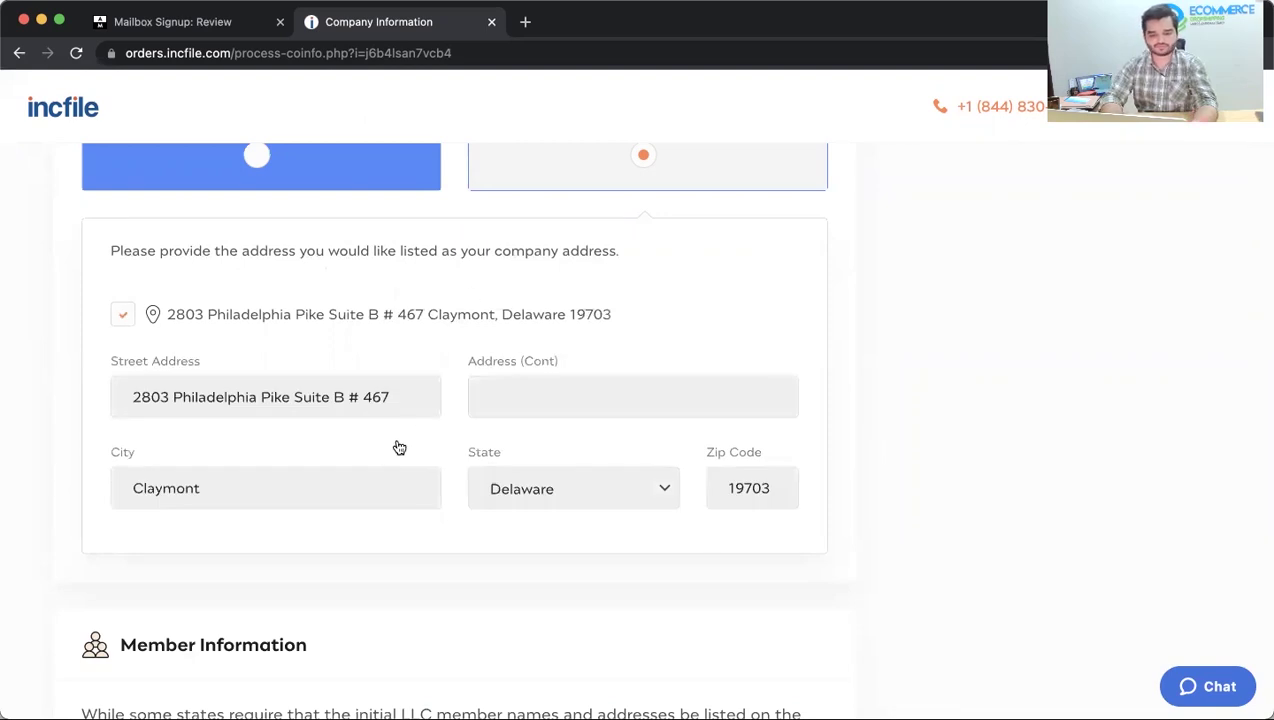
pyautogui.scroll(-5, 398, 447)
pyautogui.scroll(-4, 450, 449)
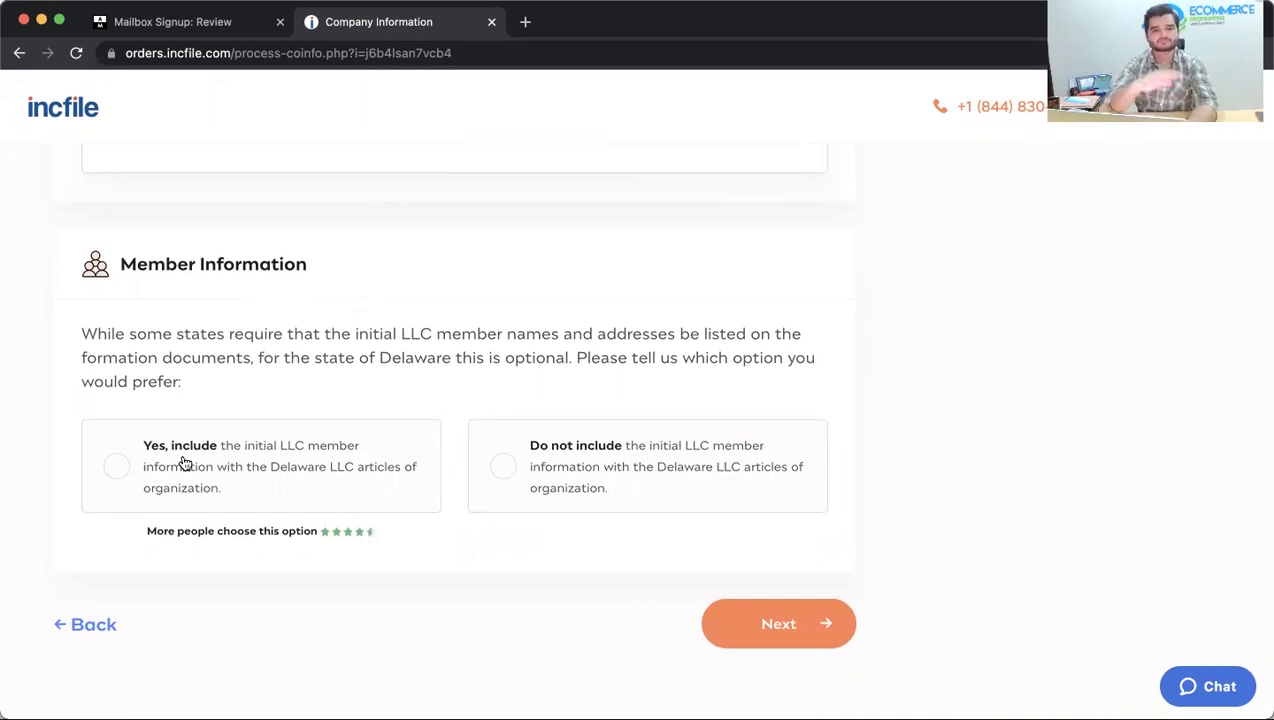
pyautogui.click(142, 455)
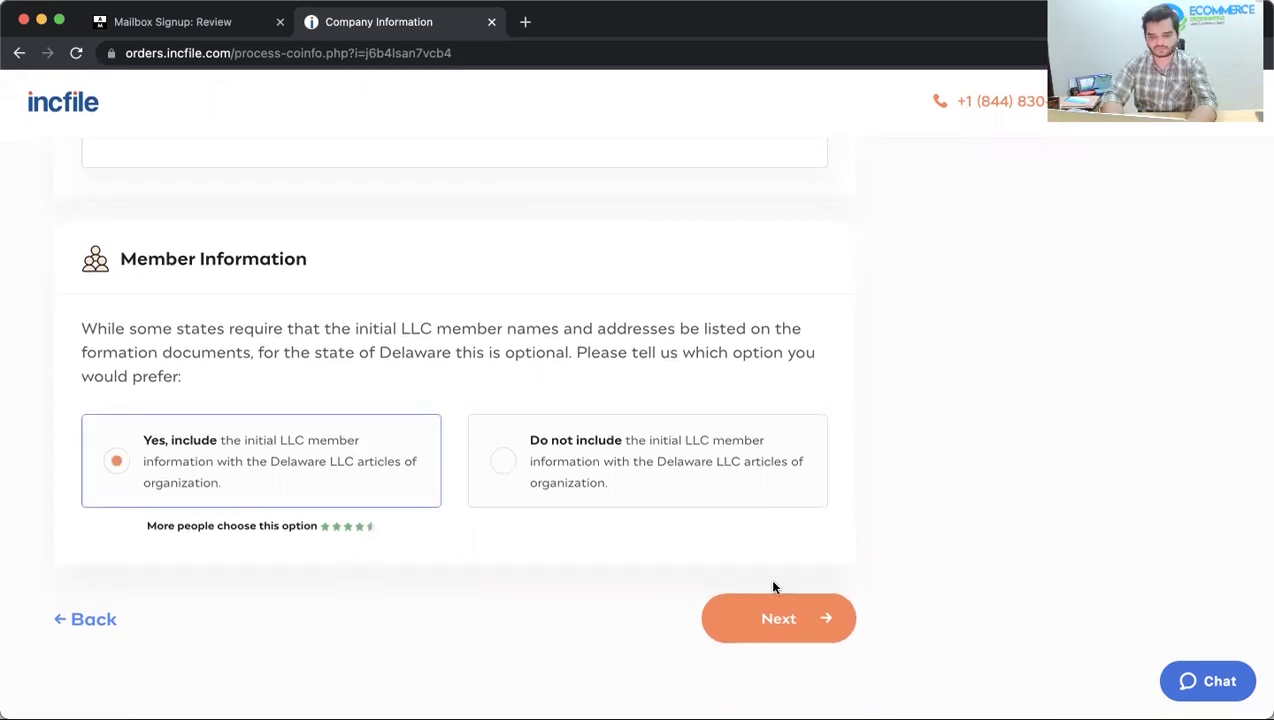
pyautogui.click(775, 623)
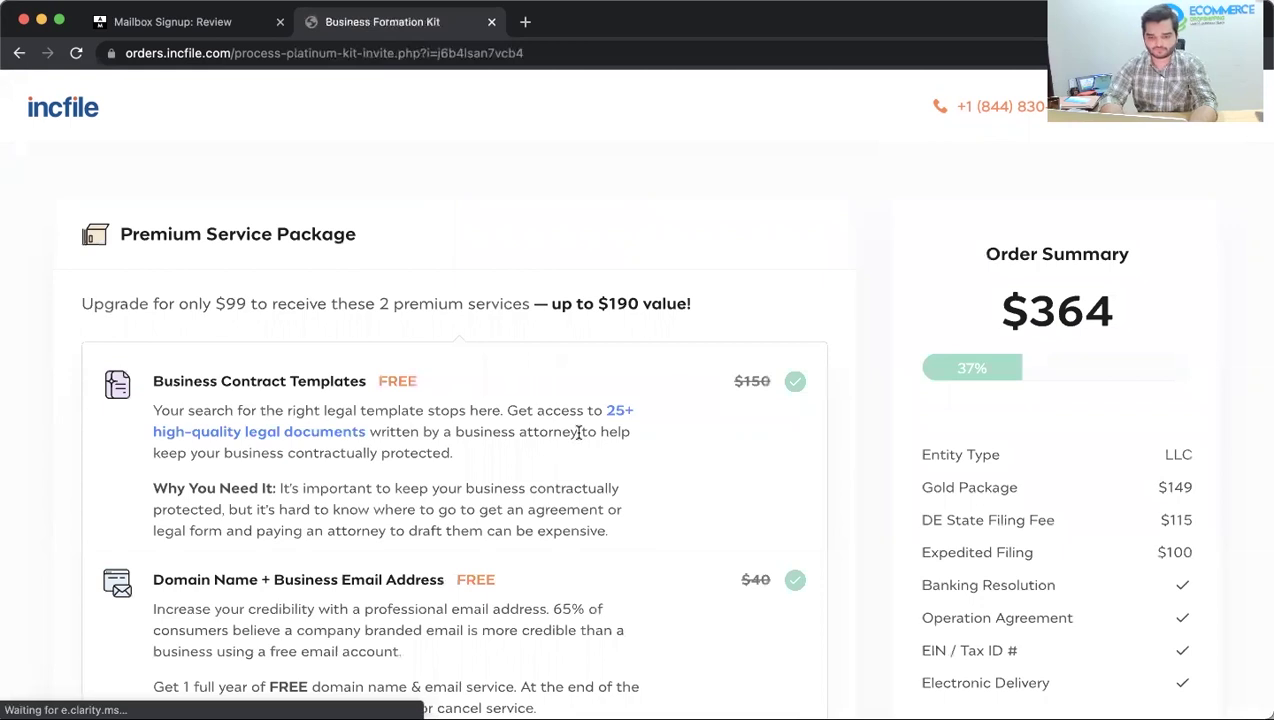
# Step: Pass on the $99 Premium Service Package offer
pyautogui.scroll(-2, 527, 414)
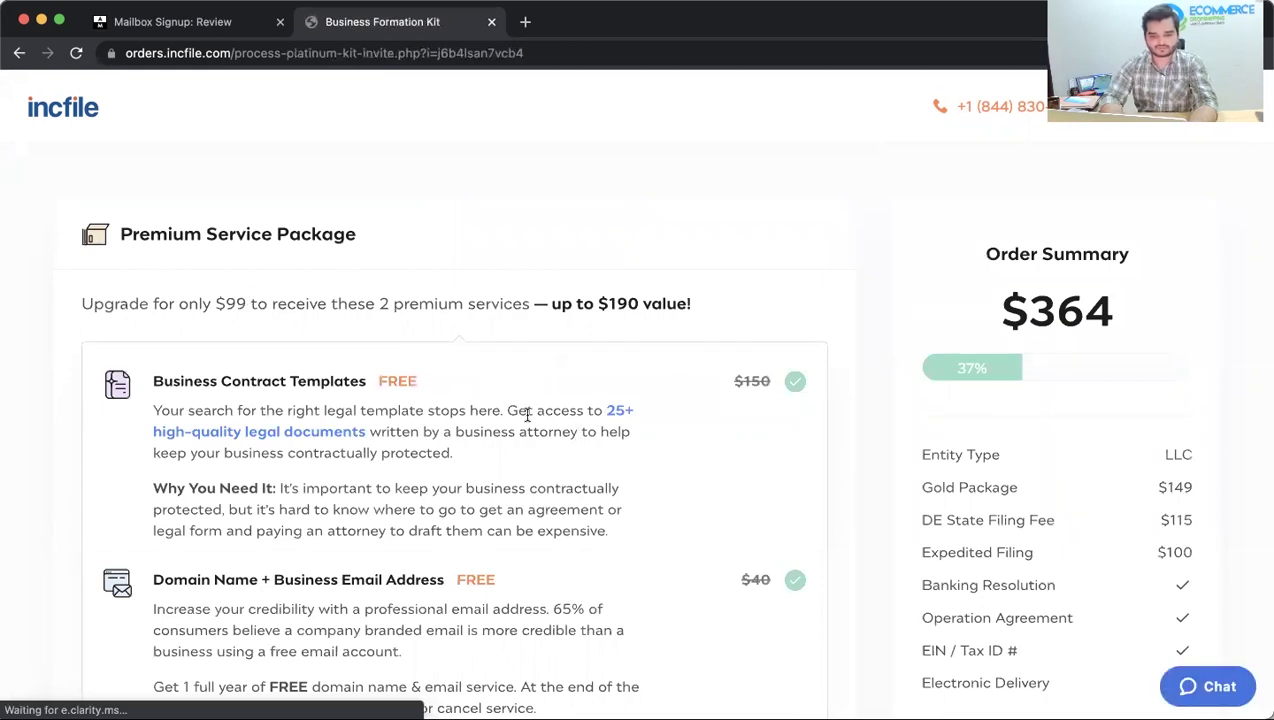
pyautogui.scroll(-5, 430, 425)
pyautogui.scroll(4, 427, 420)
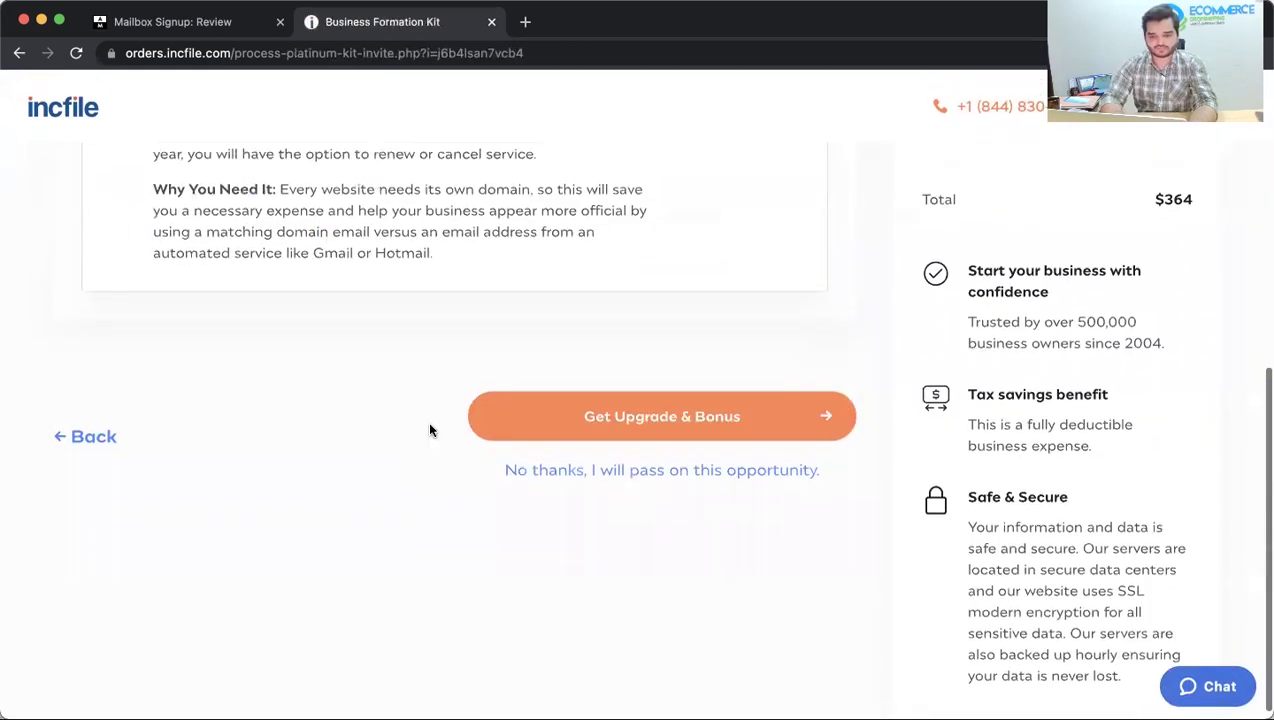
pyautogui.scroll(-4, 440, 400)
pyautogui.scroll(5, 453, 362)
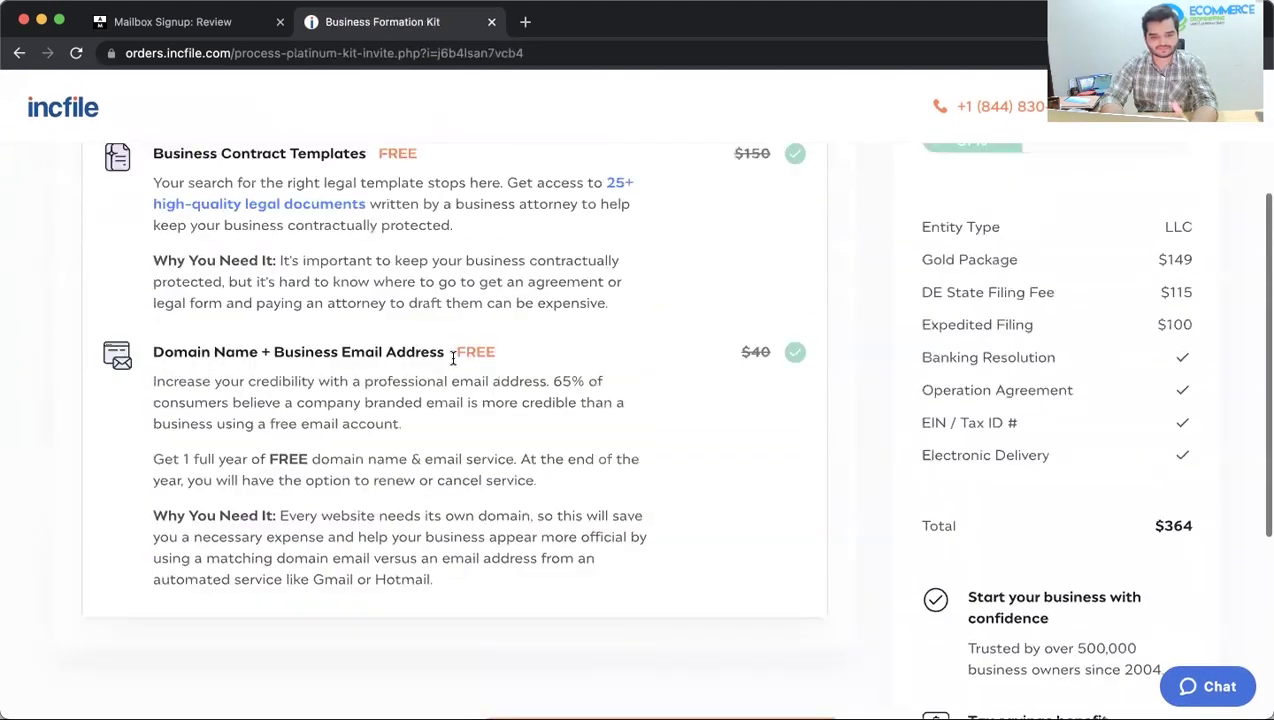
pyautogui.scroll(-4, 345, 417)
pyautogui.scroll(-5, 578, 457)
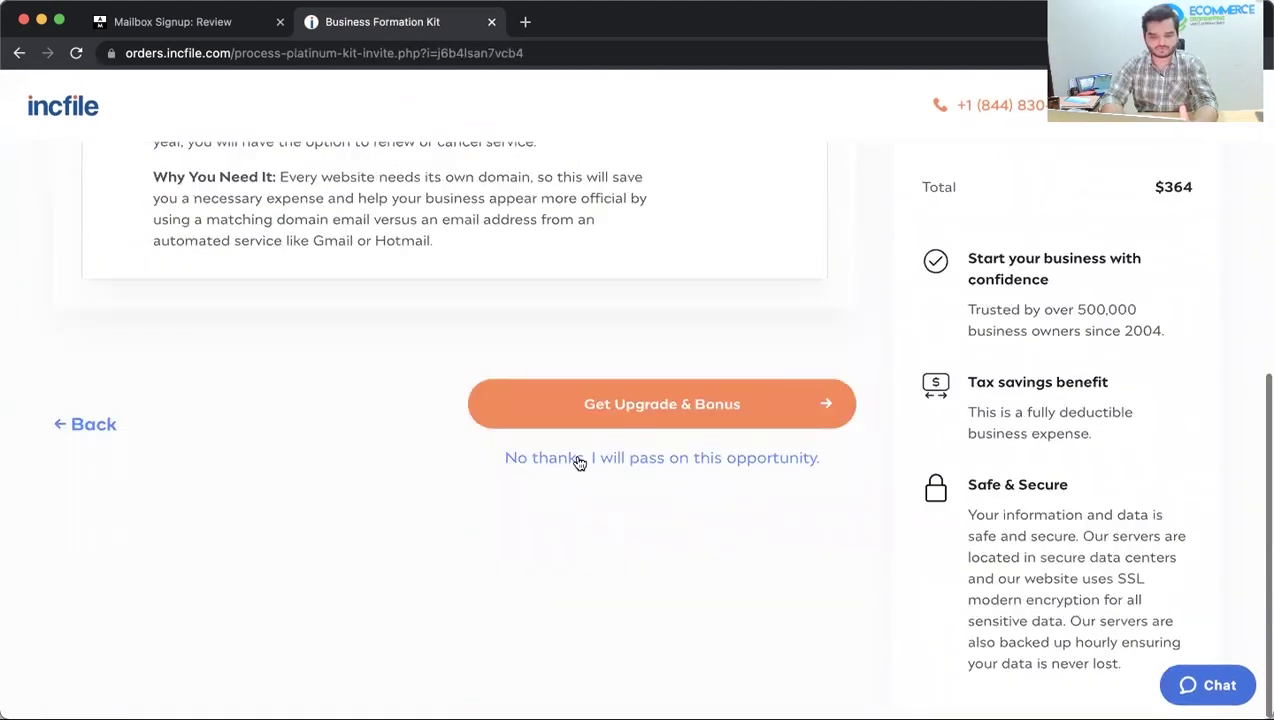
pyautogui.click(603, 462)
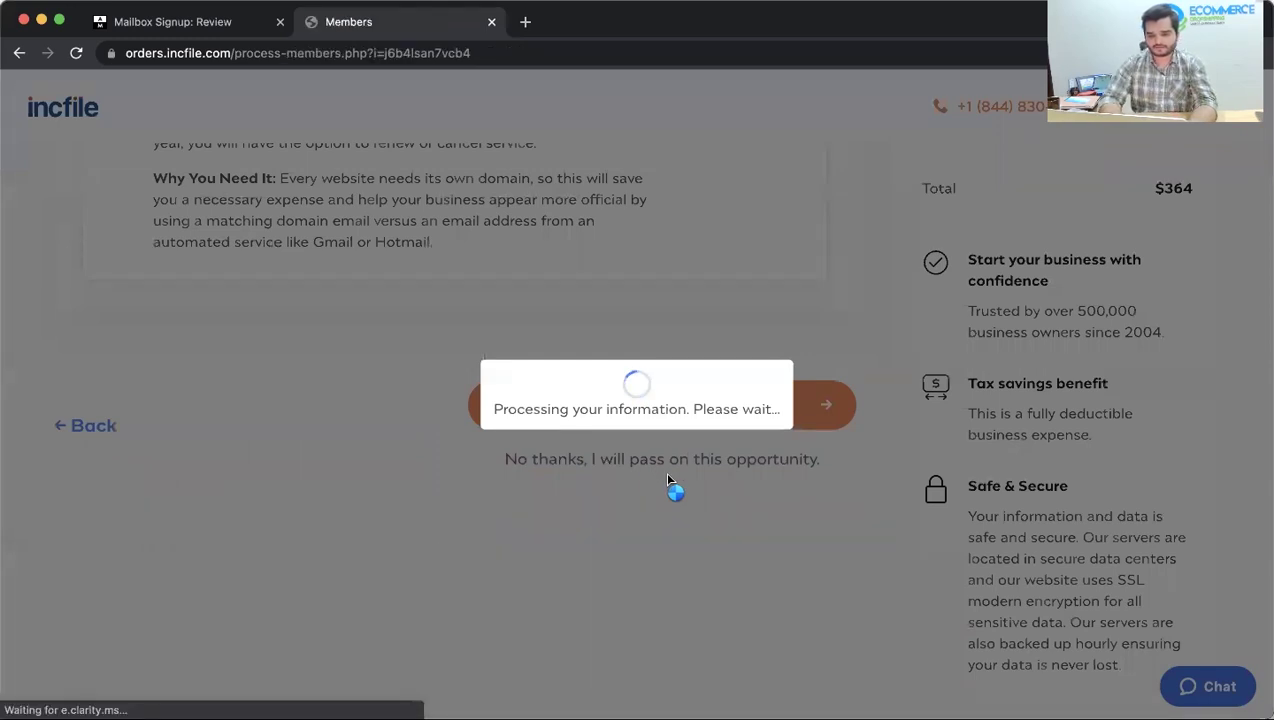
# Step: Fill Member 1 with the saved name and Claymont address at 100% ownership, then submit
pyautogui.scroll(-3, 520, 421)
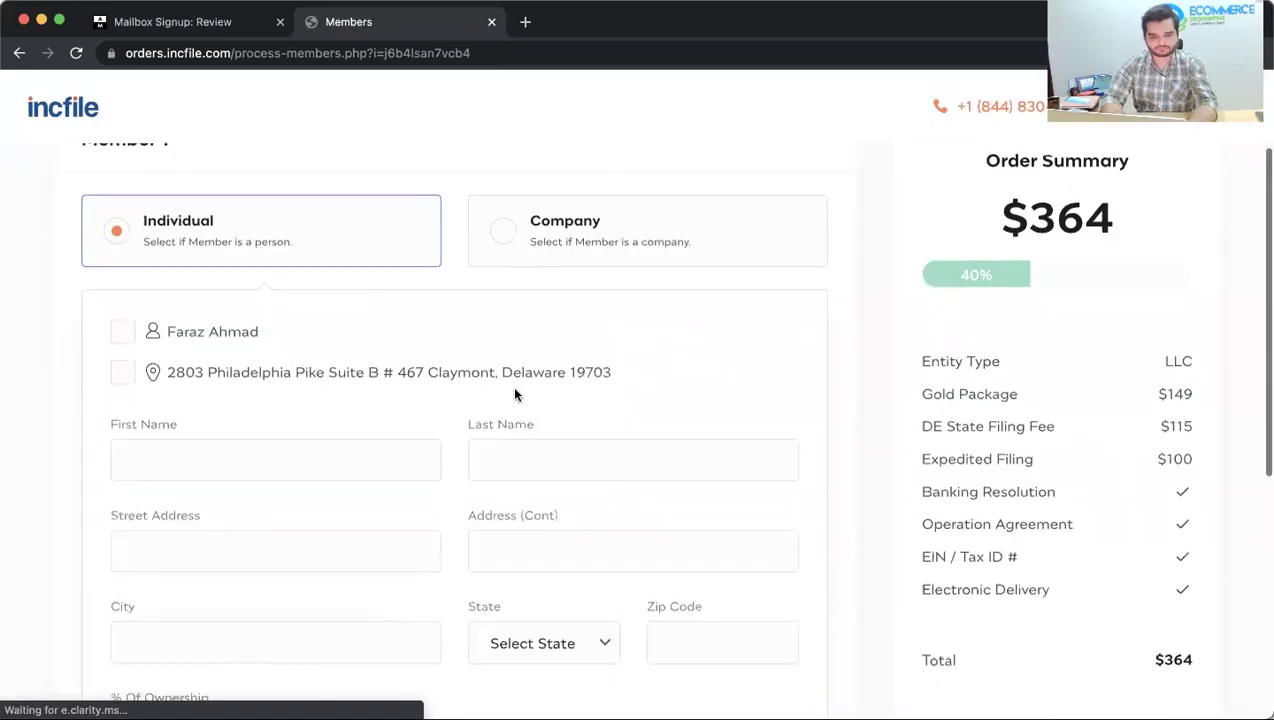
pyautogui.scroll(3, 512, 385)
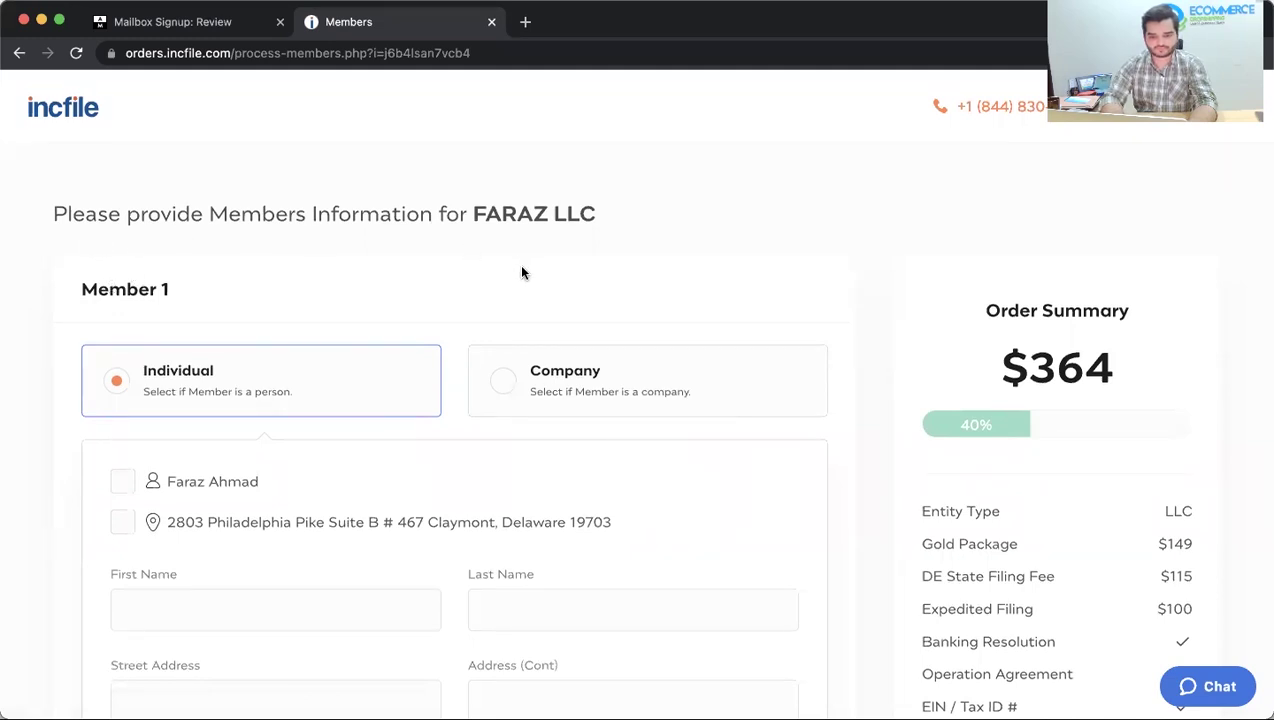
pyautogui.scroll(-2, 519, 264)
pyautogui.scroll(2, 519, 264)
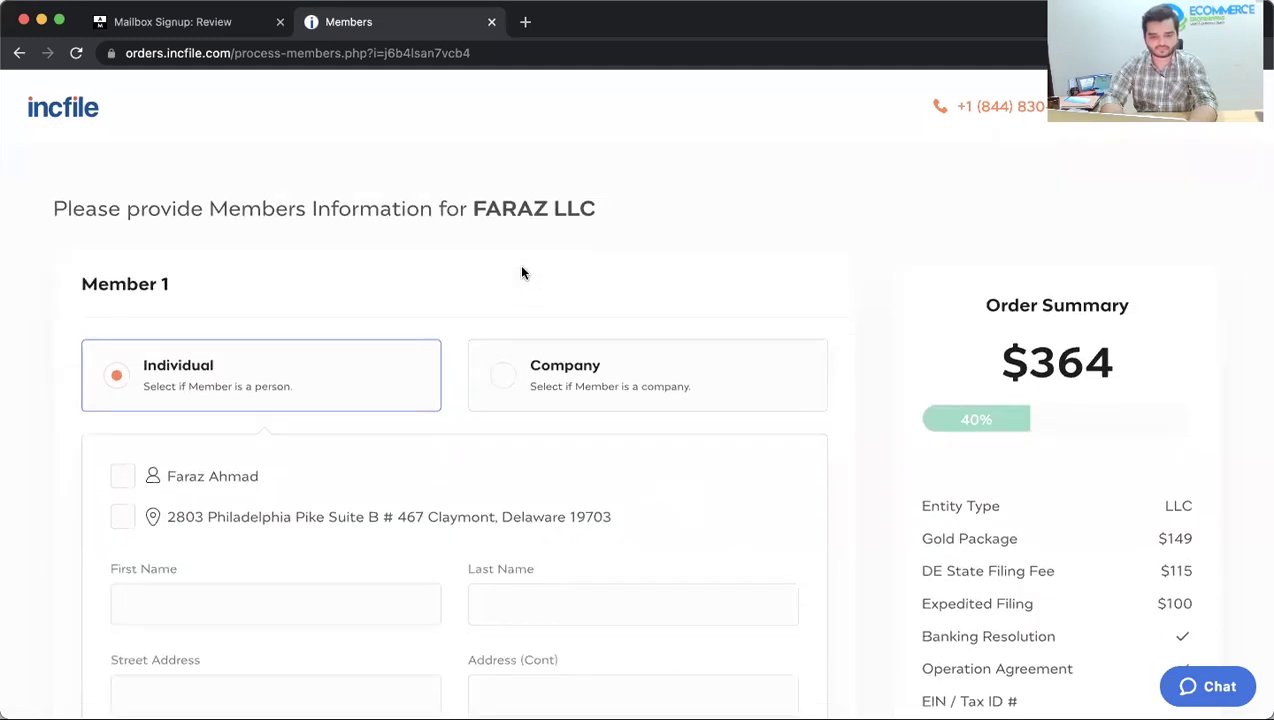
pyautogui.scroll(-2, 345, 298)
pyautogui.scroll(-2, 374, 299)
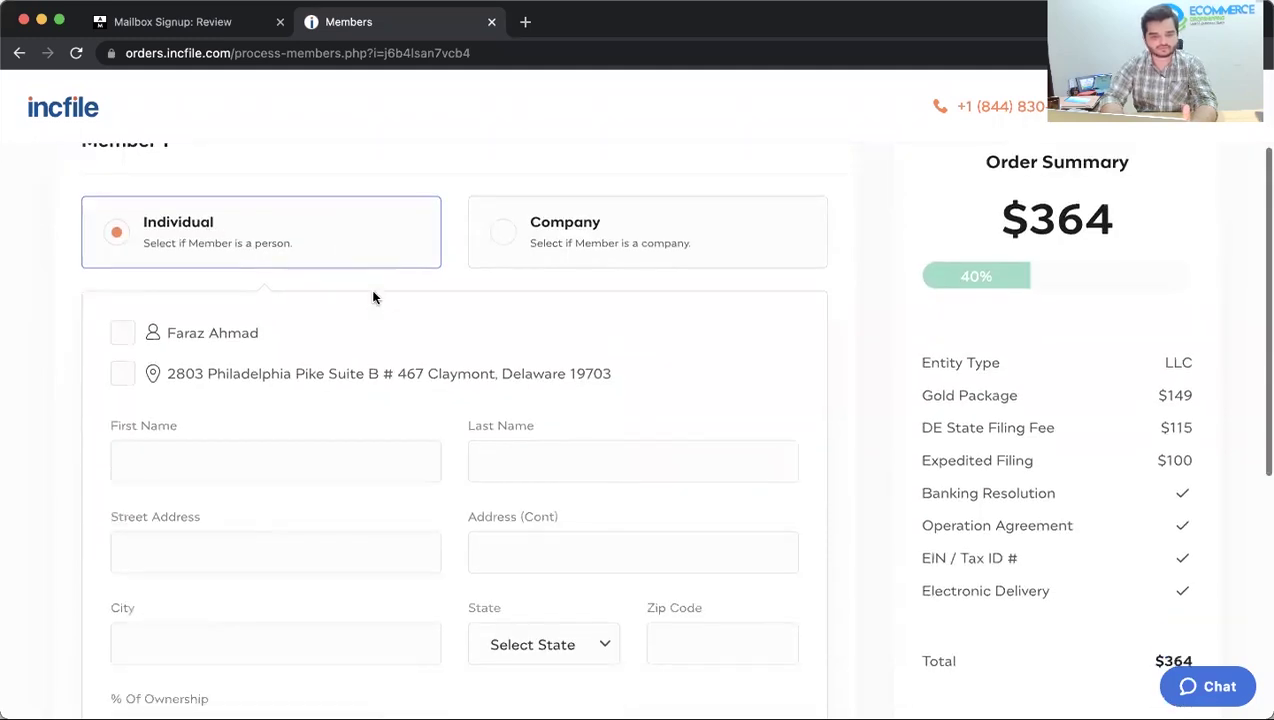
pyautogui.click(121, 309)
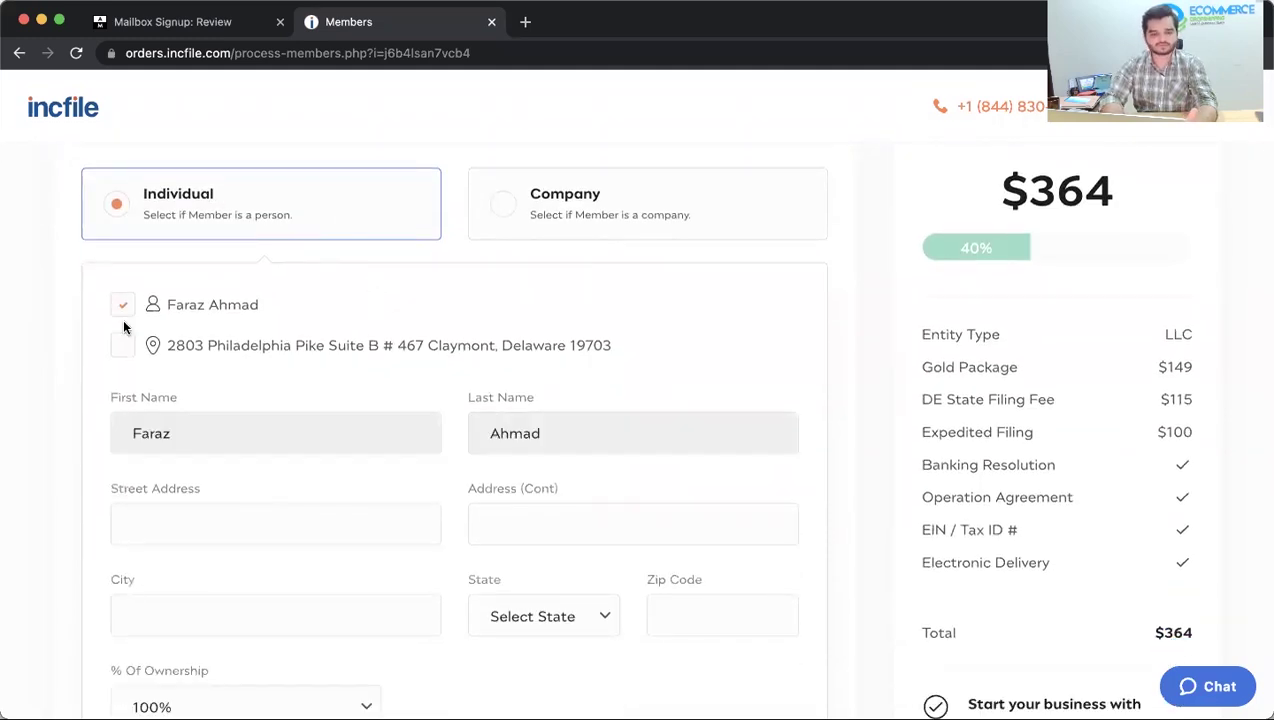
pyautogui.click(122, 345)
pyautogui.scroll(-3, 321, 388)
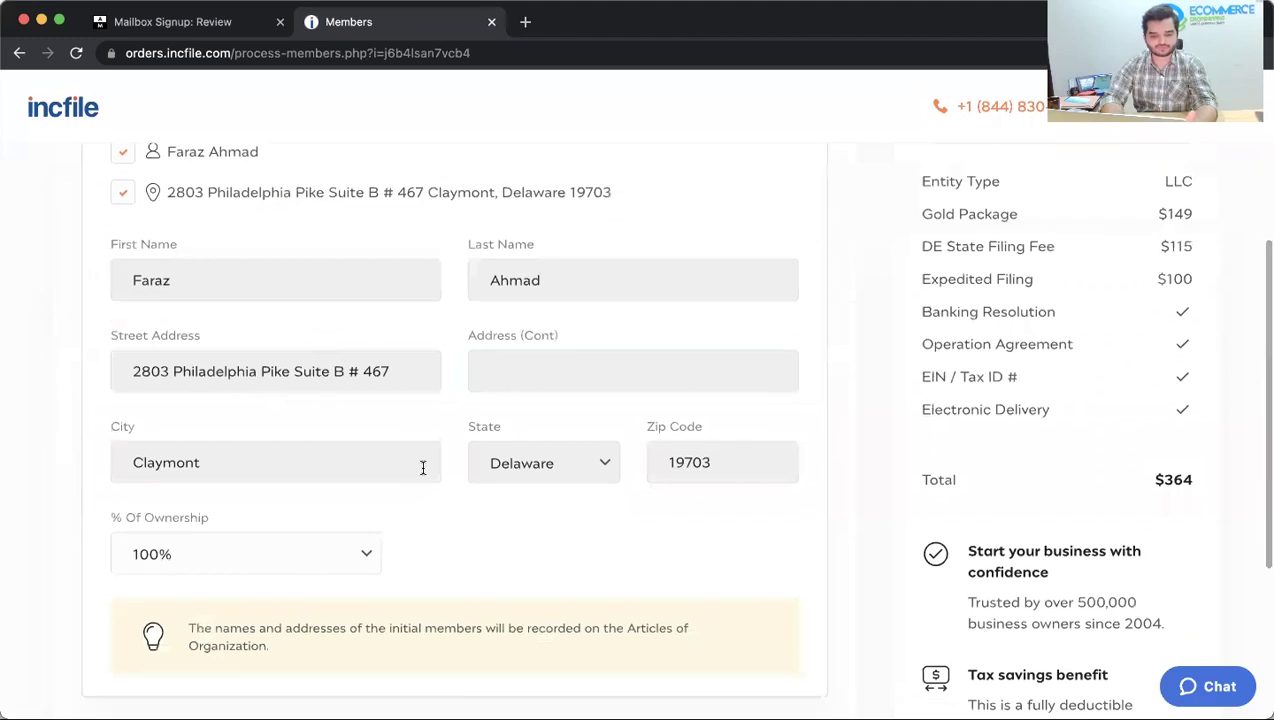
pyautogui.scroll(-4, 421, 464)
pyautogui.scroll(-2, 505, 428)
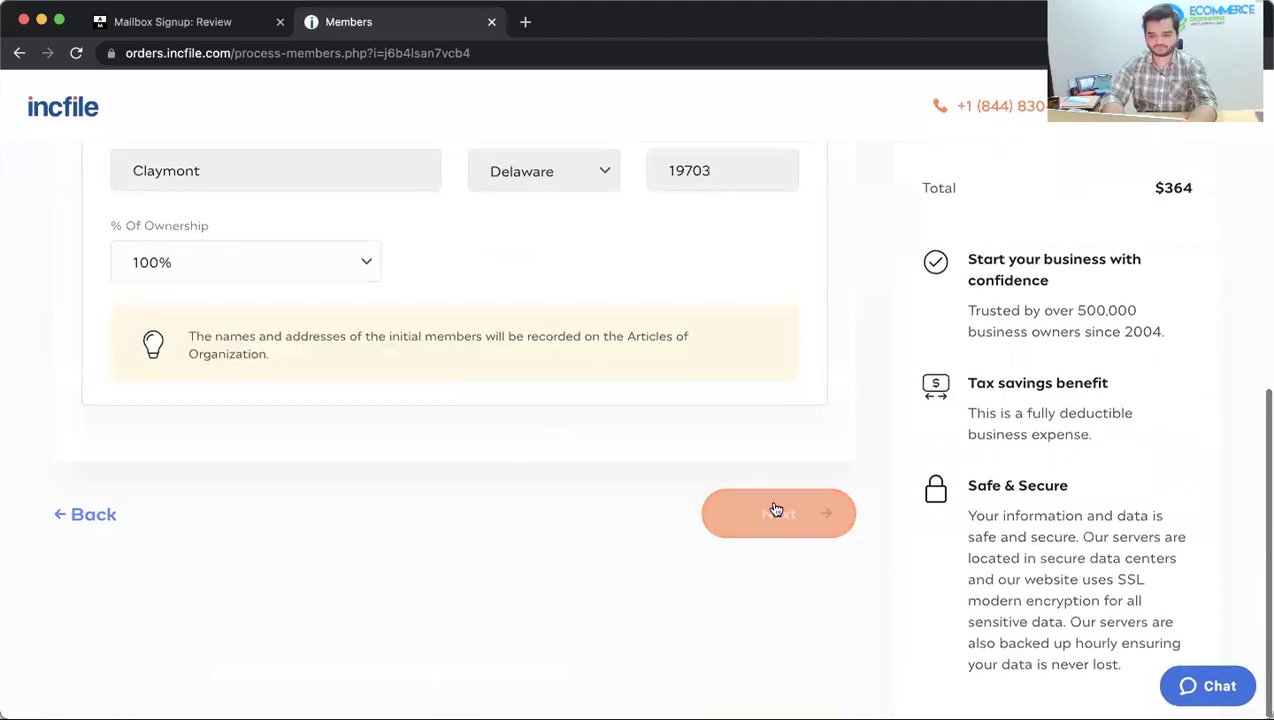
pyautogui.click(773, 510)
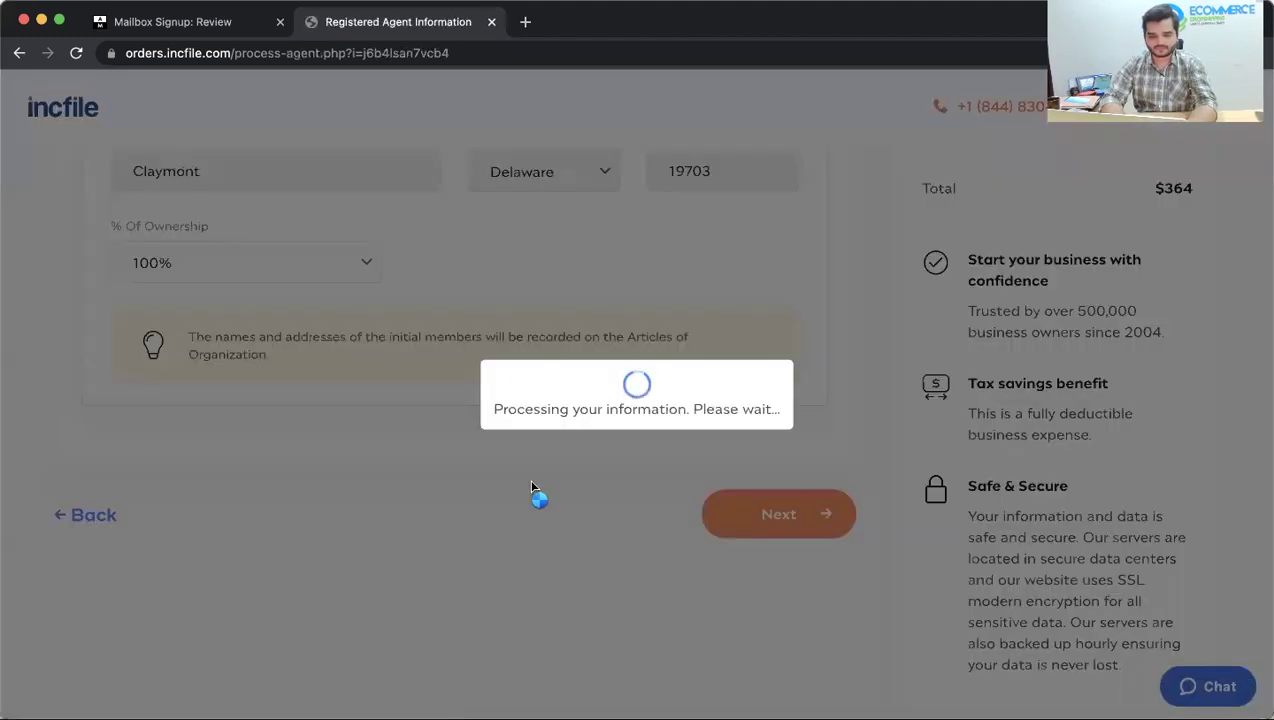
# Step: Keep Incfile as the free first-year registered agent and continue
pyautogui.scroll(-2, 470, 430)
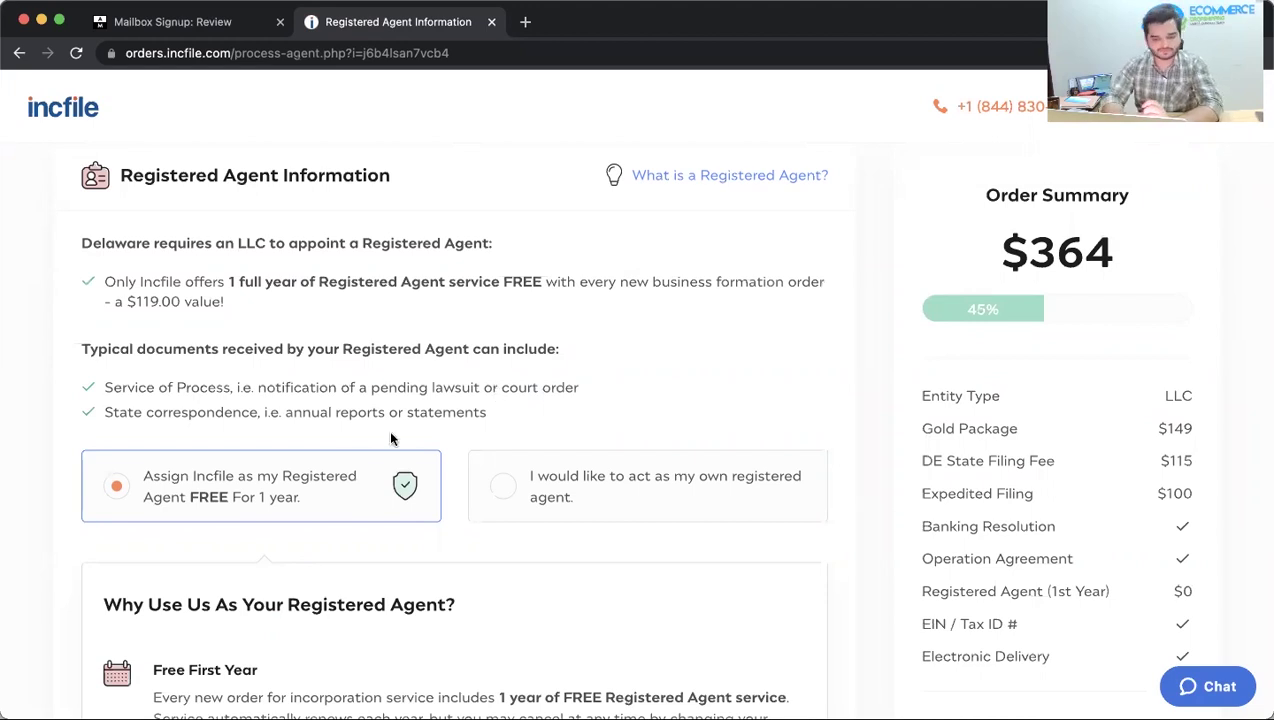
pyautogui.scroll(-4, 389, 441)
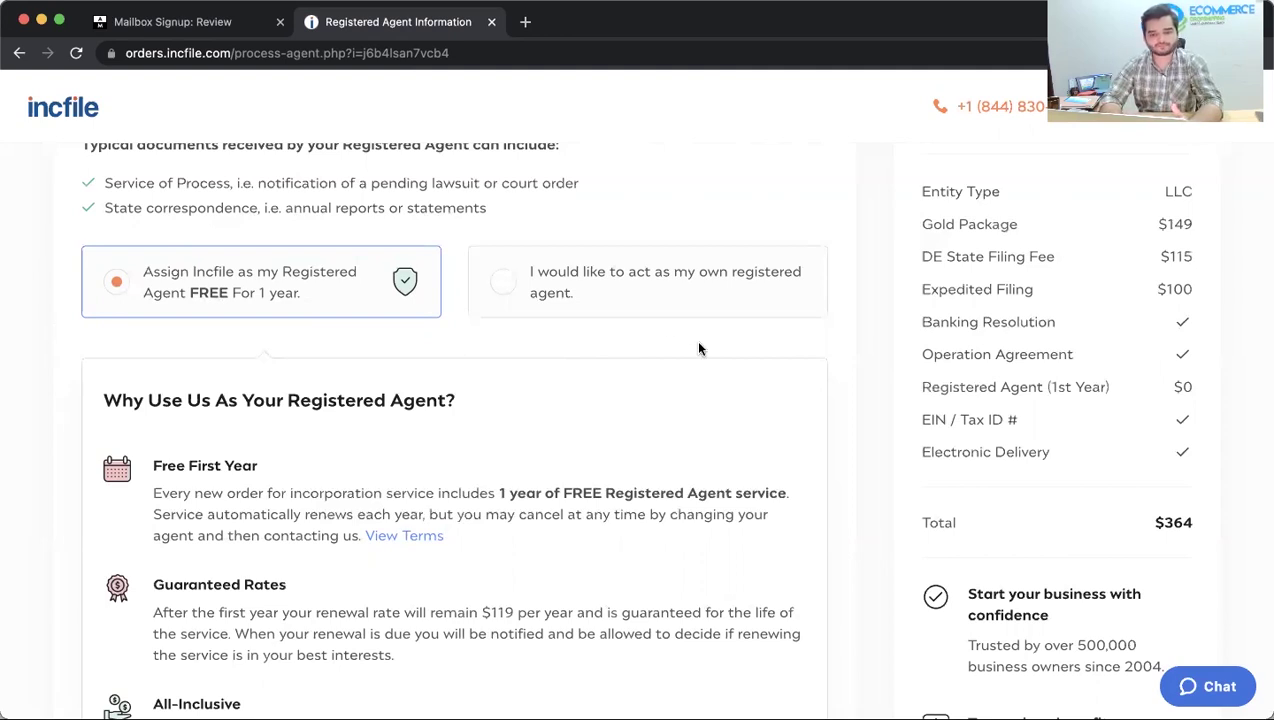
pyautogui.scroll(-5, 699, 348)
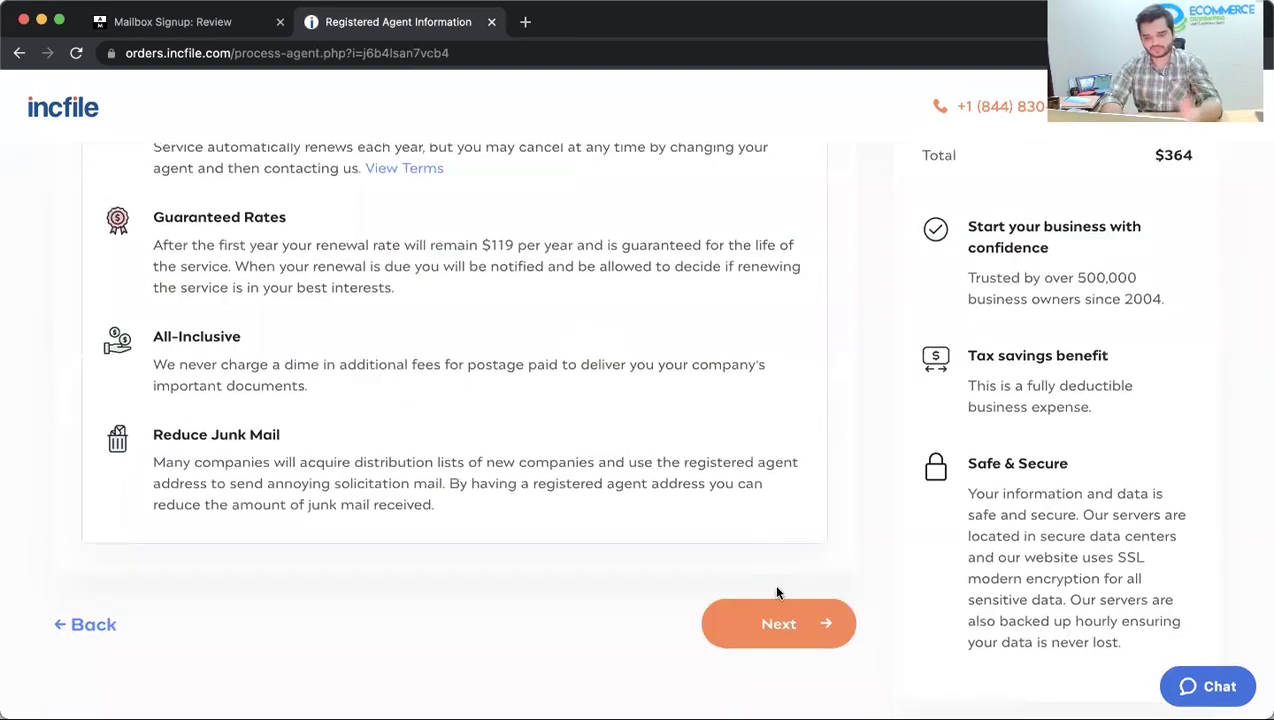
pyautogui.click(778, 612)
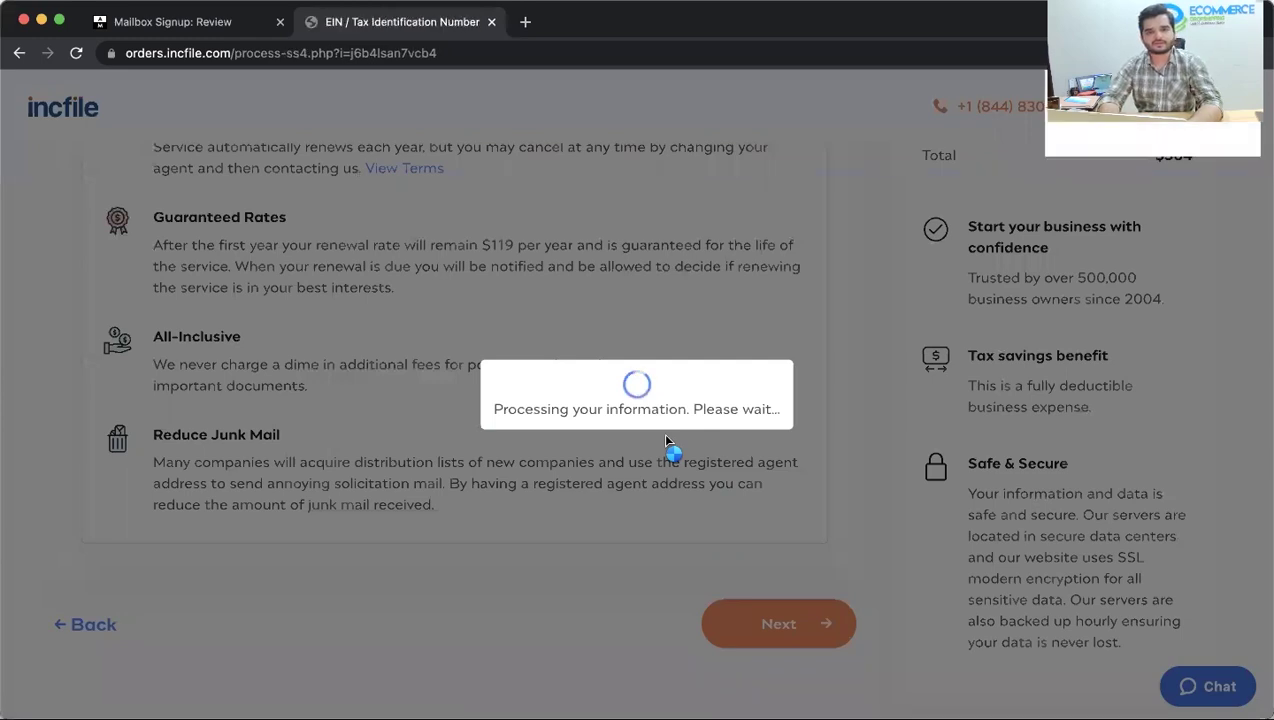
# Step: Declare the applicant a foreign individual without SSN, accept the terms, and fill the saved name
pyautogui.scroll(-2, 550, 432)
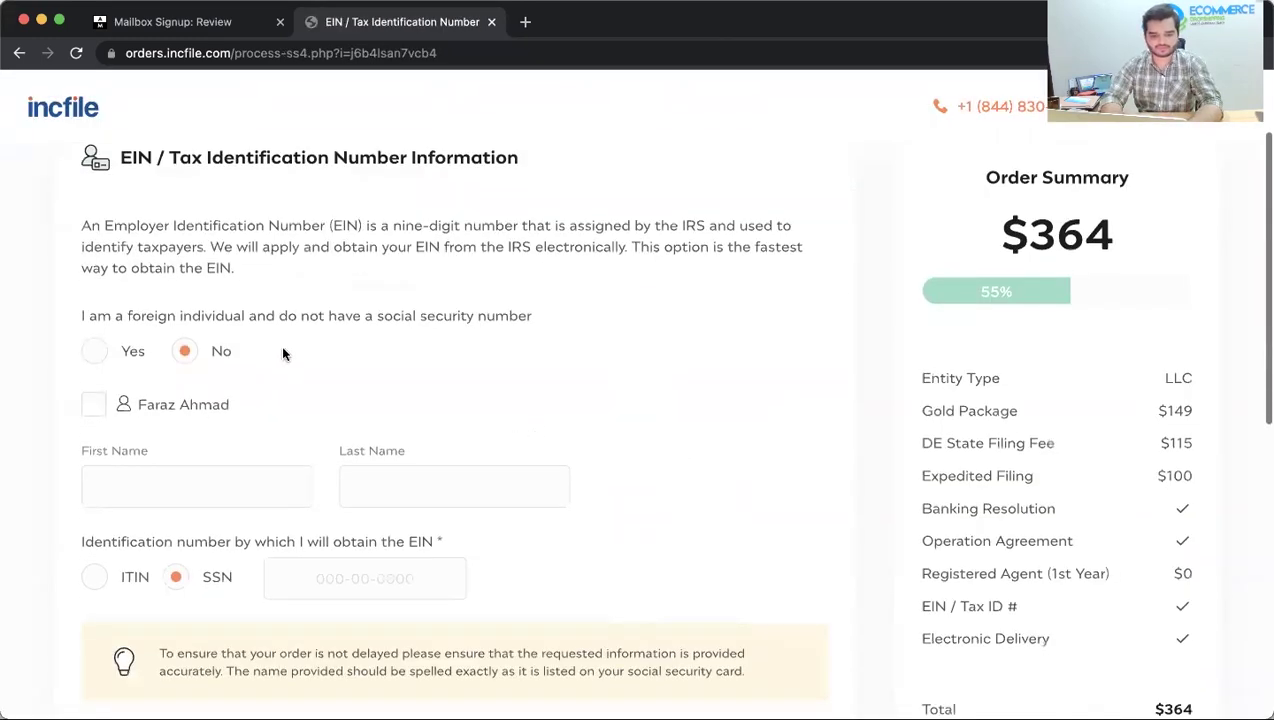
pyautogui.scroll(1, 283, 294)
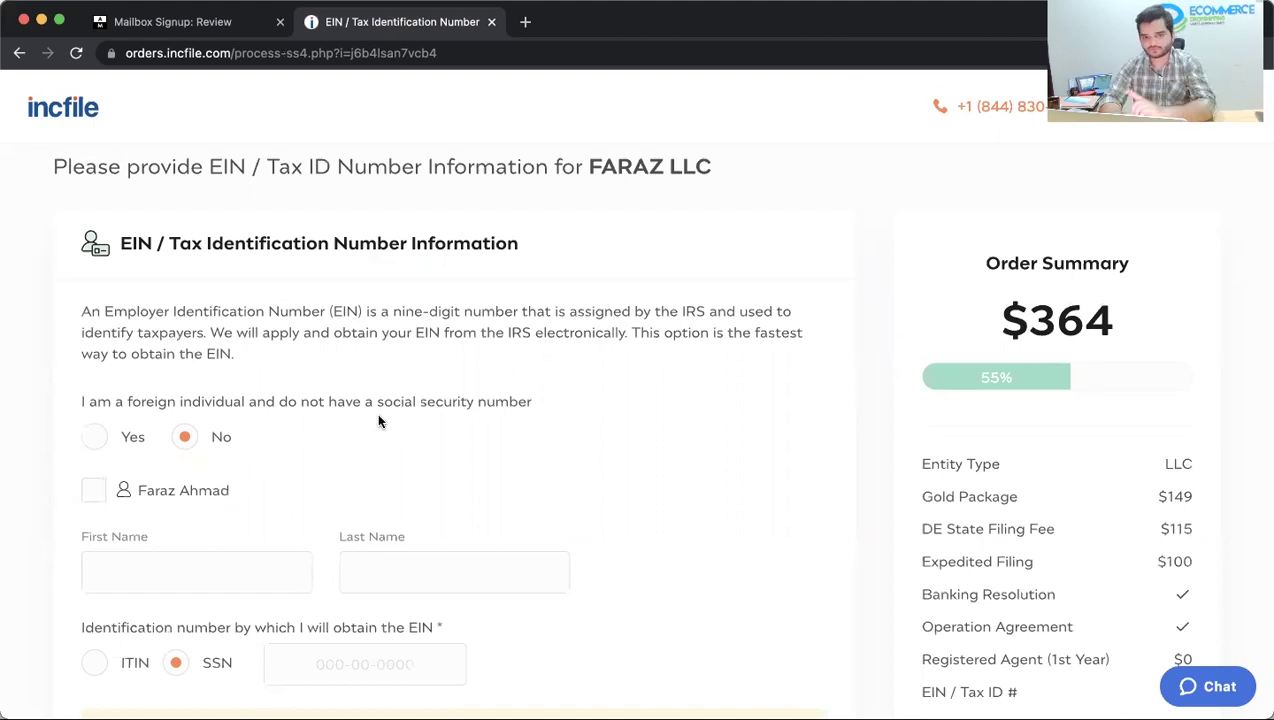
pyautogui.click(94, 437)
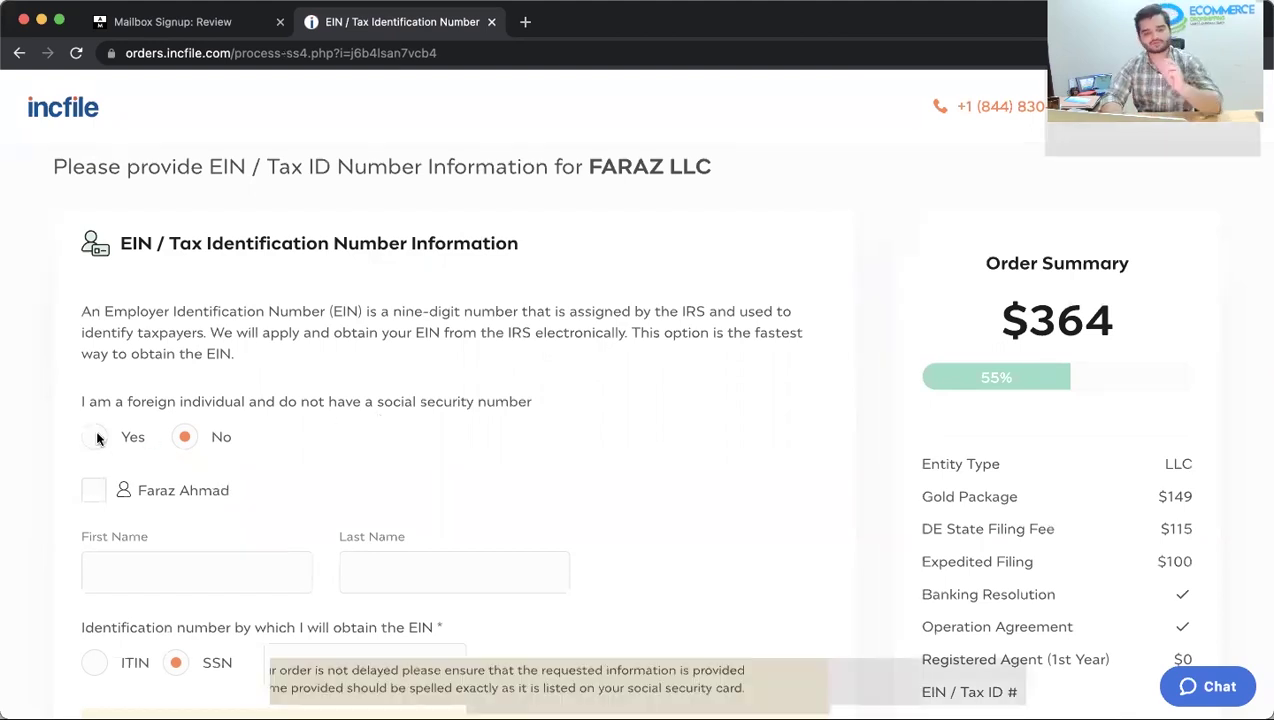
pyautogui.click(515, 550)
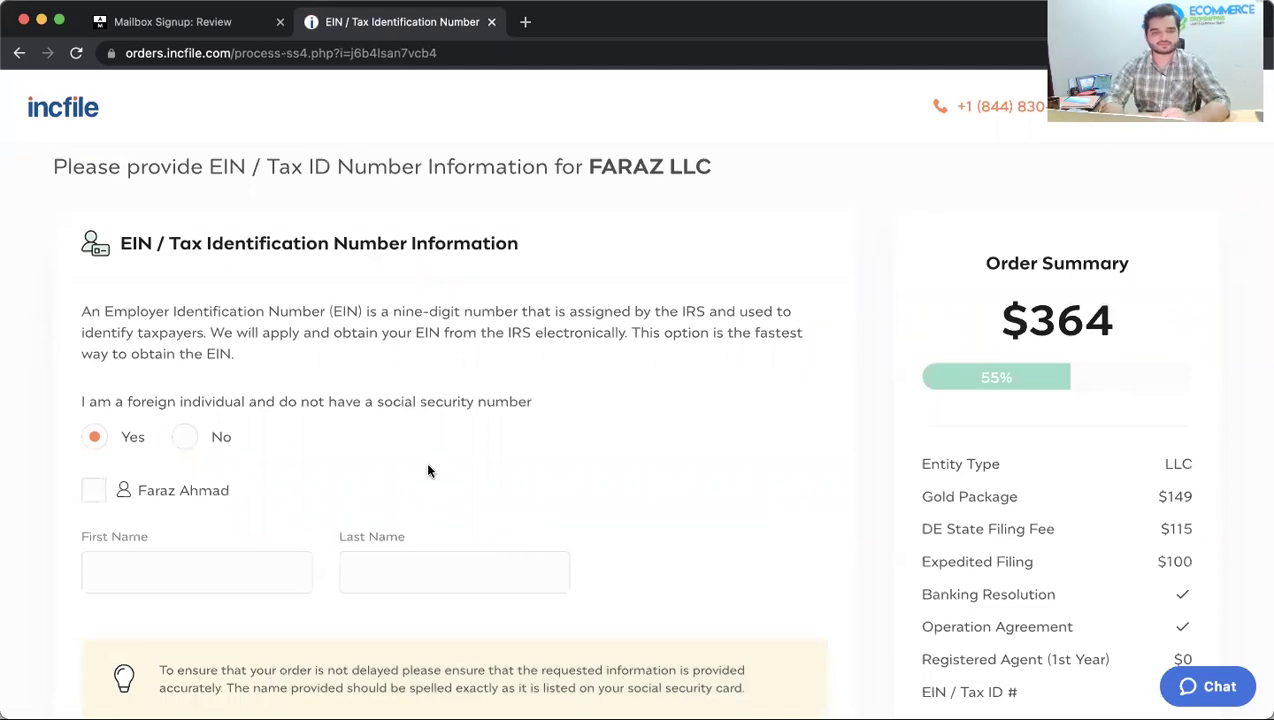
pyautogui.scroll(-2, 330, 460)
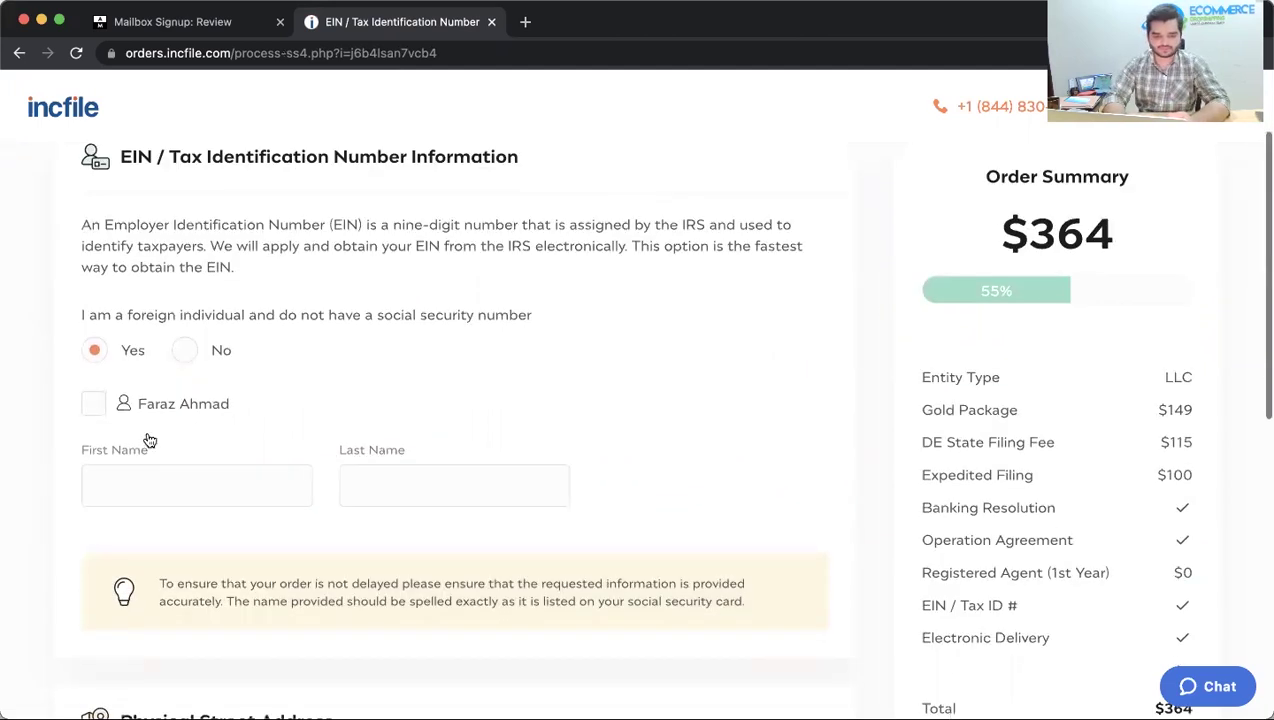
pyautogui.click(91, 406)
# Step: Fill the EIN physical address from the saved one and paste the street address in
pyautogui.scroll(-3, 372, 436)
pyautogui.scroll(-8, 549, 372)
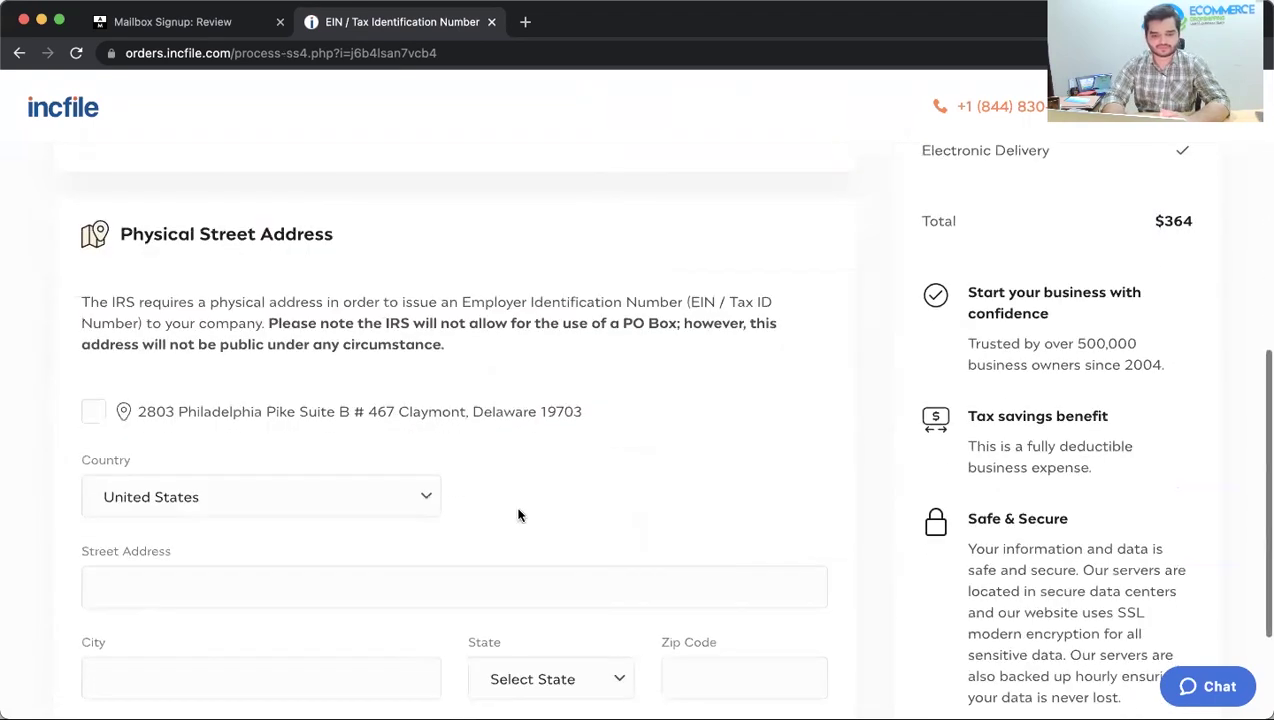
pyautogui.click(93, 414)
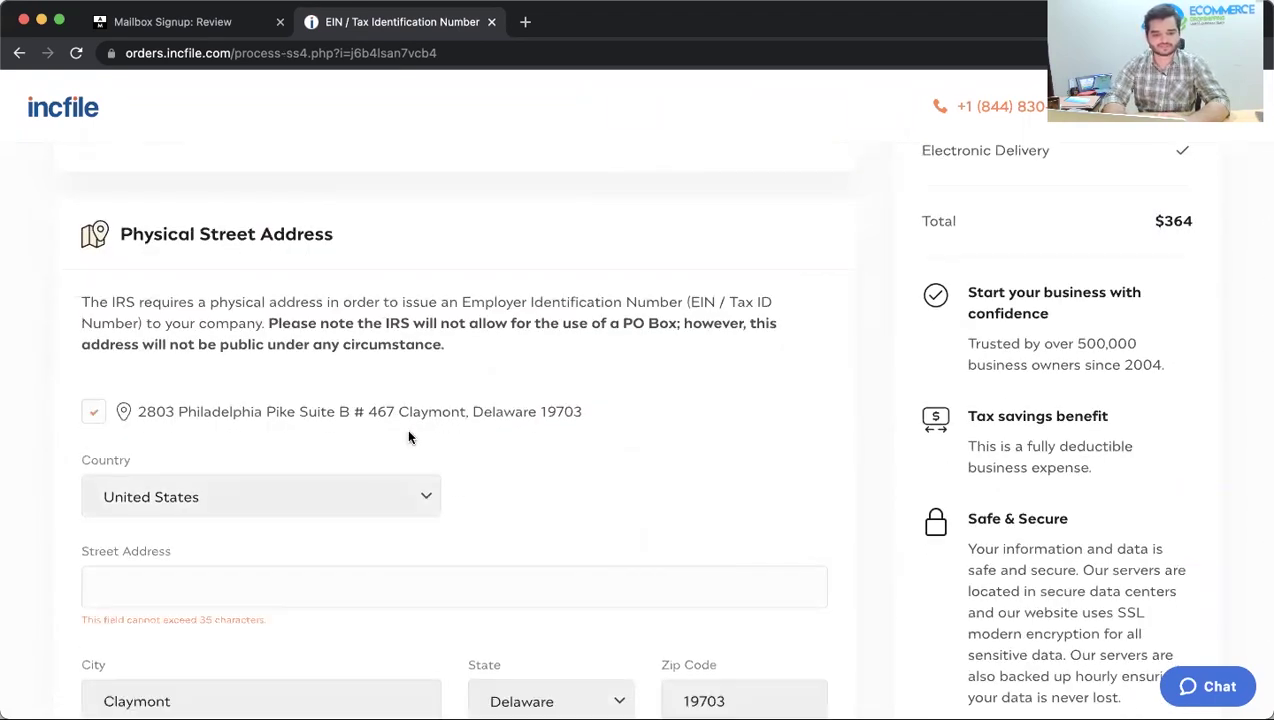
pyautogui.scroll(-4, 408, 437)
pyautogui.moveTo(137, 222); pyautogui.dragTo(399, 228)
pyautogui.press('super+c')
pyautogui.click(387, 378)
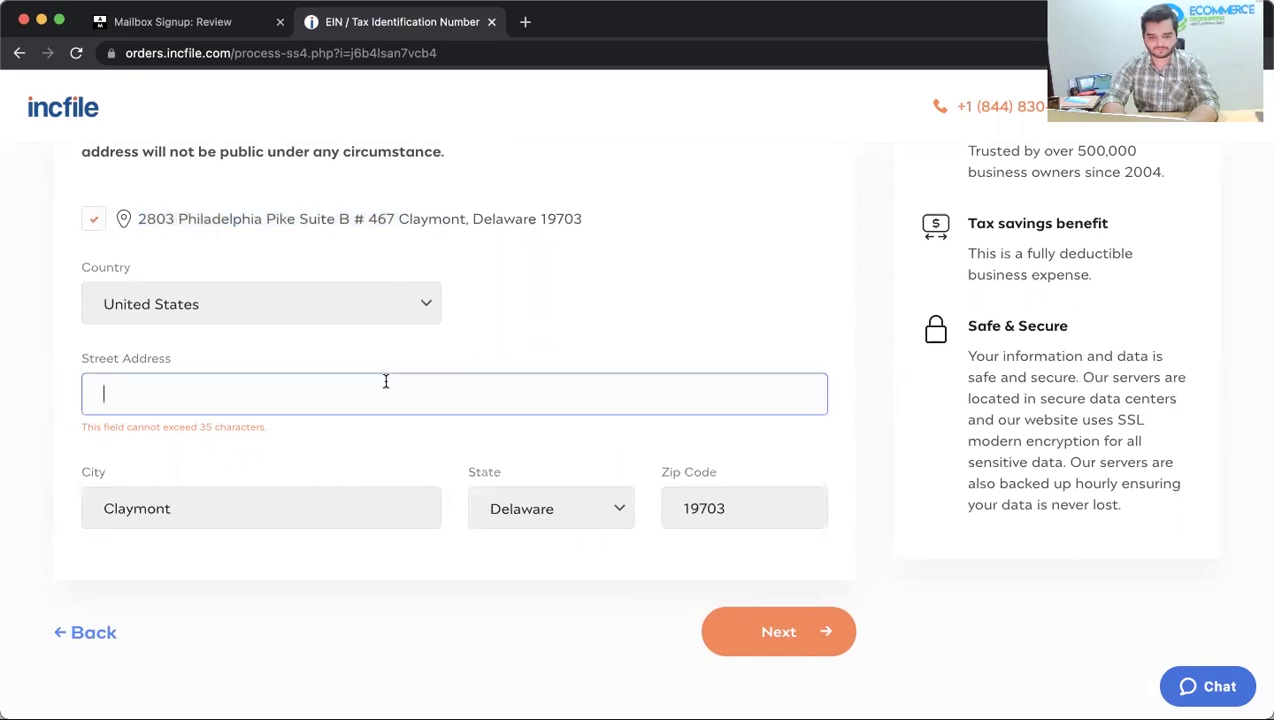
pyautogui.press('super+v')
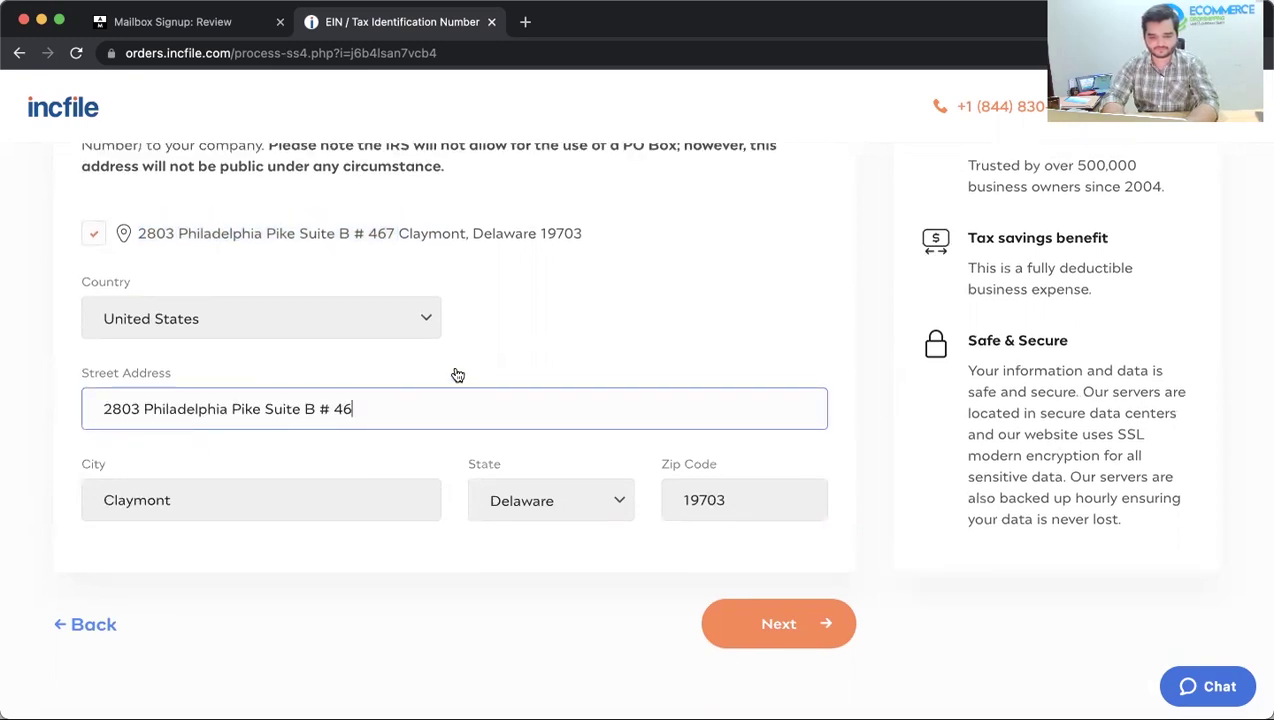
# Step: Remove the space after # and append the missing 7 to the suite number, then continue
pyautogui.click(110, 414)
pyautogui.click(387, 407)
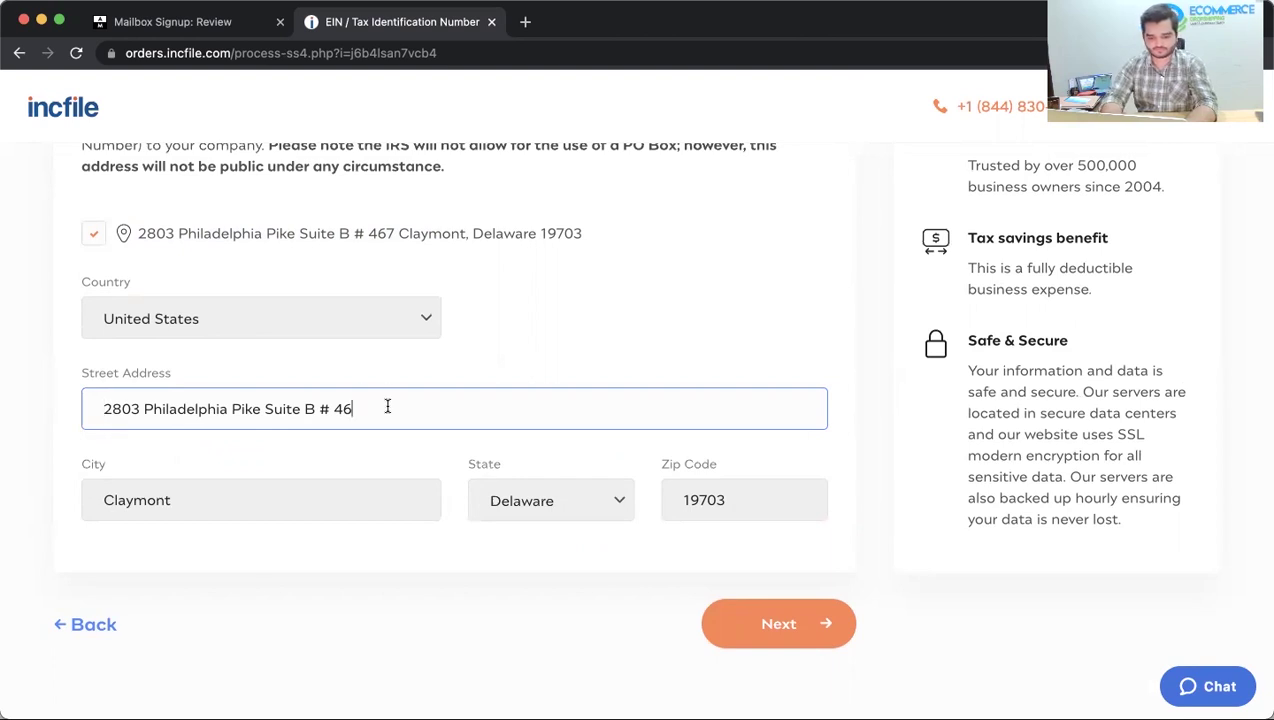
pyautogui.click(333, 409)
pyautogui.press('BackSpace')
pyautogui.press('Right')
pyautogui.press('Right')
pyautogui.write('7')
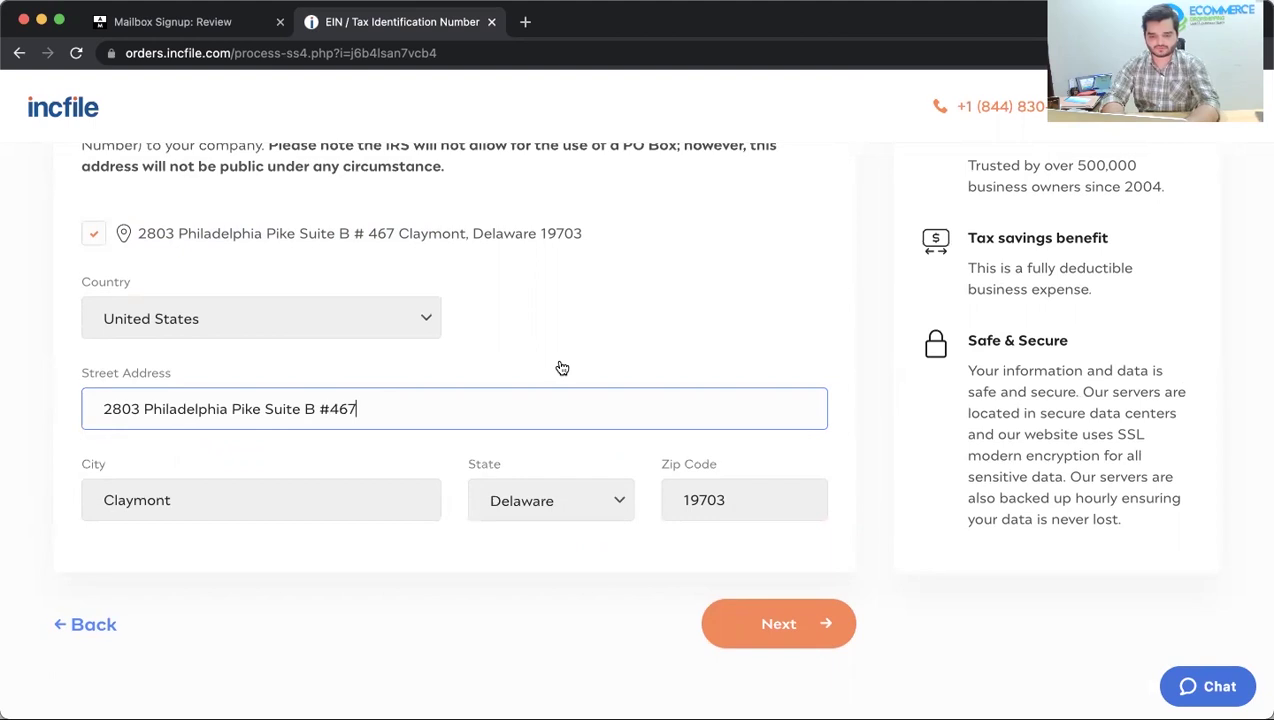
pyautogui.click(772, 624)
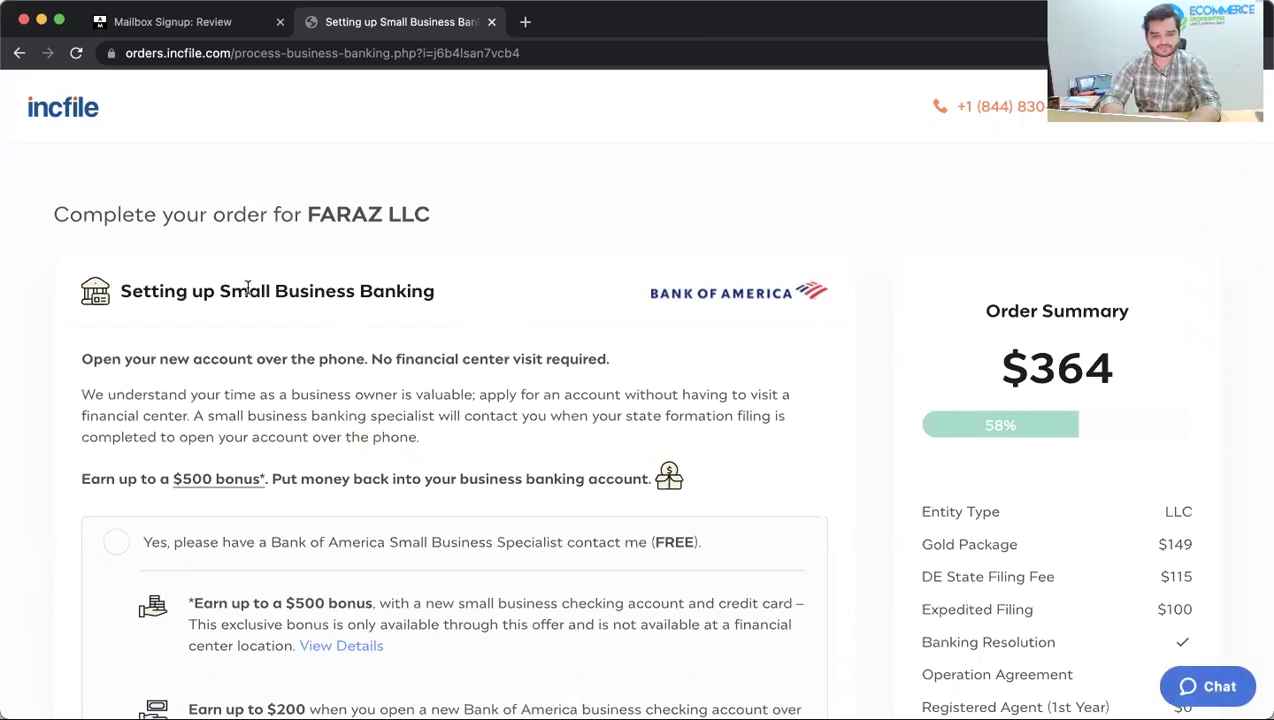
# Step: Opt to be contacted by a Bank of America Small Business Specialist and continue
pyautogui.scroll(-1, 631, 327)
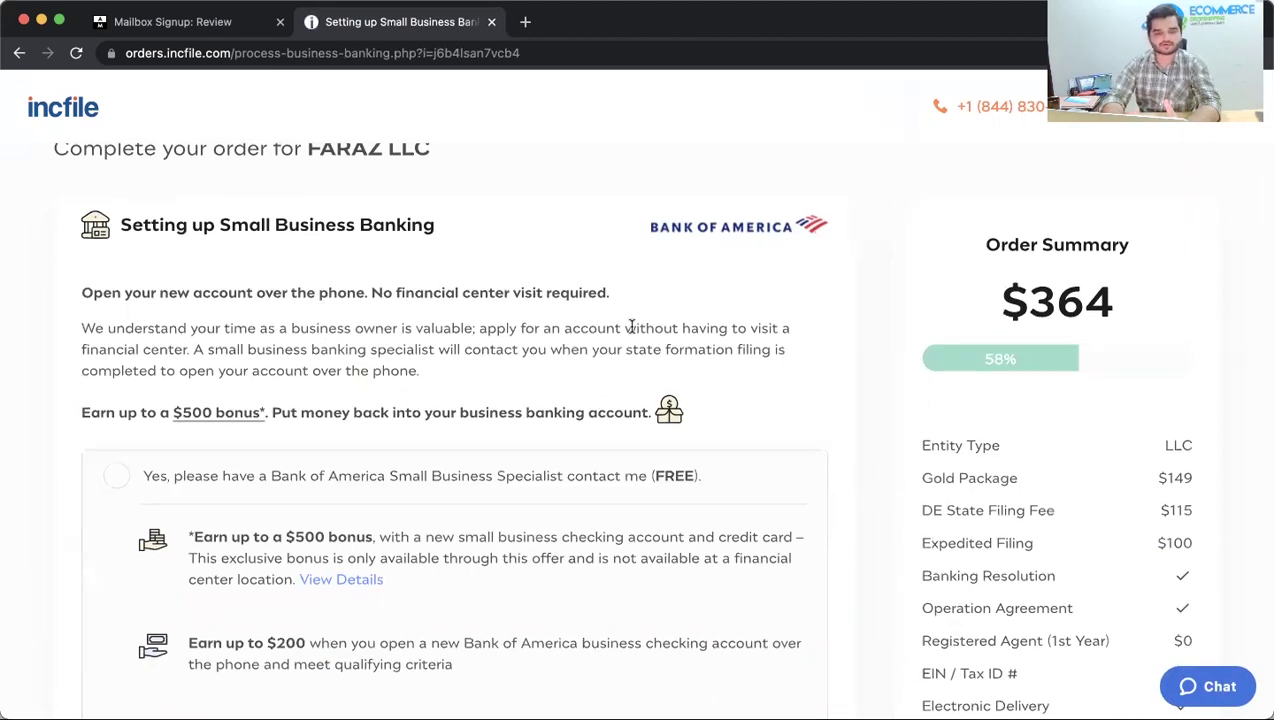
pyautogui.scroll(-4, 475, 384)
pyautogui.click(131, 246)
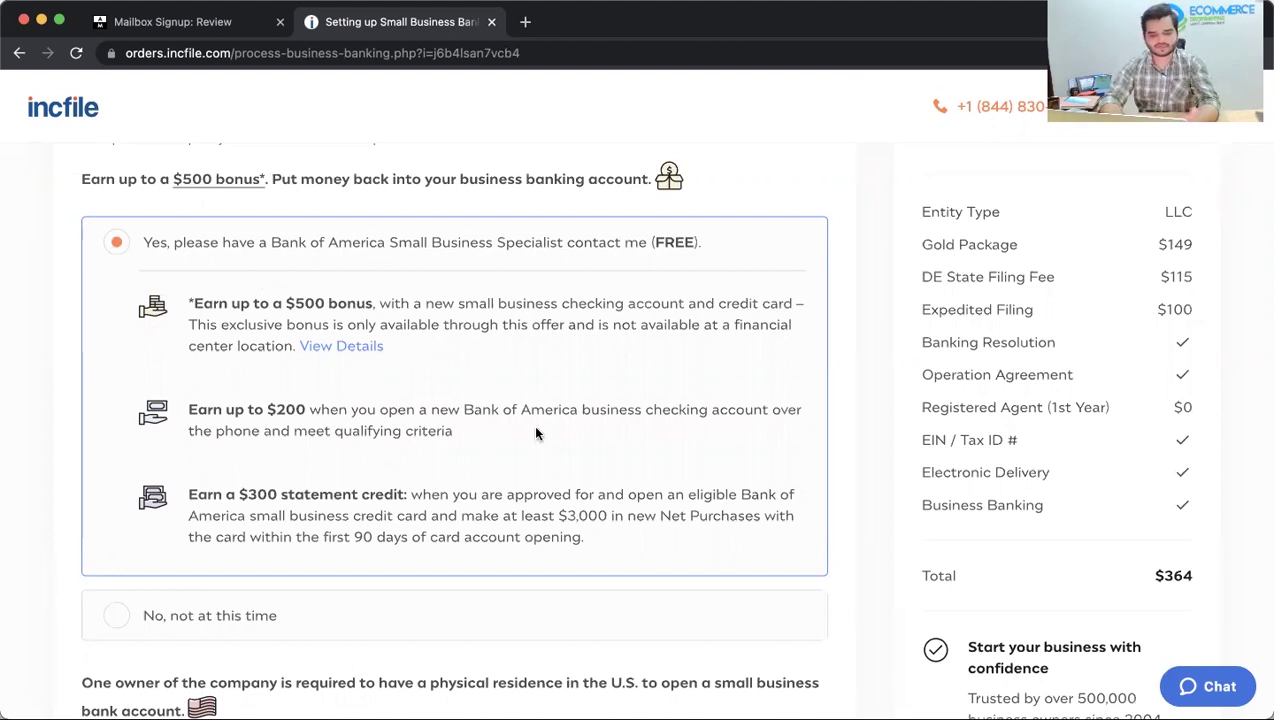
pyautogui.scroll(-3, 535, 432)
pyautogui.scroll(4, 503, 407)
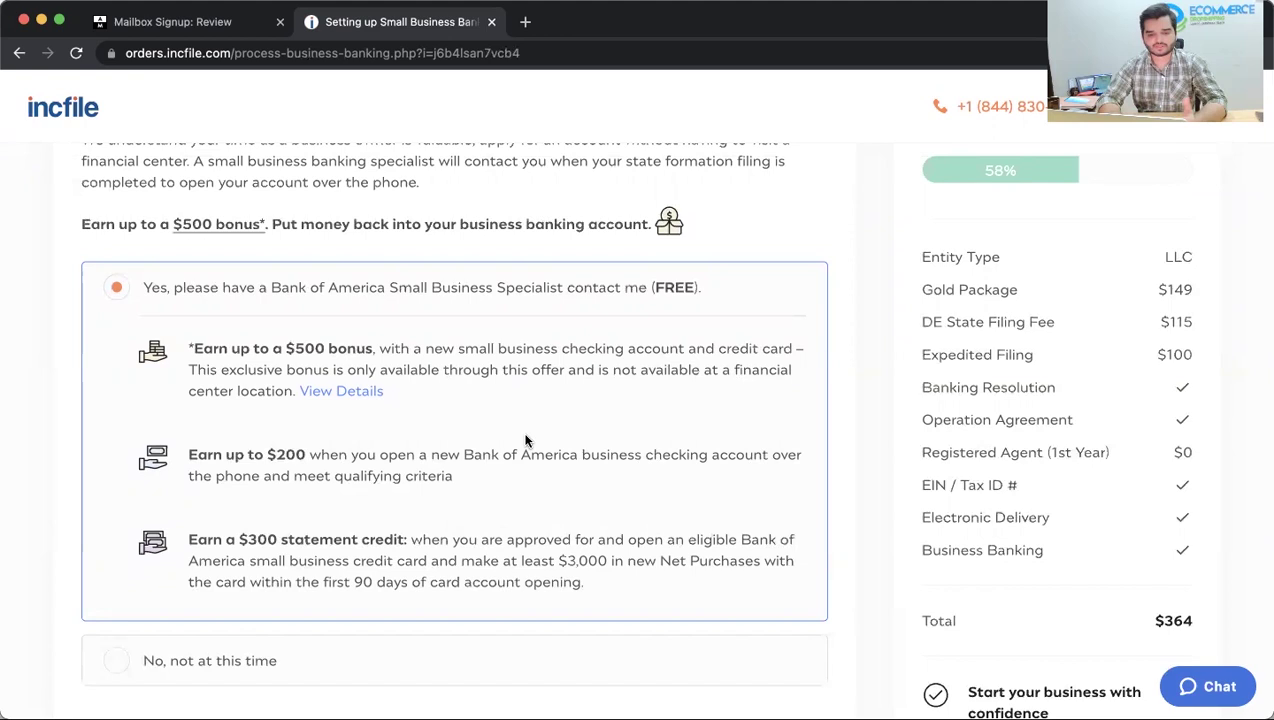
pyautogui.scroll(-5, 566, 476)
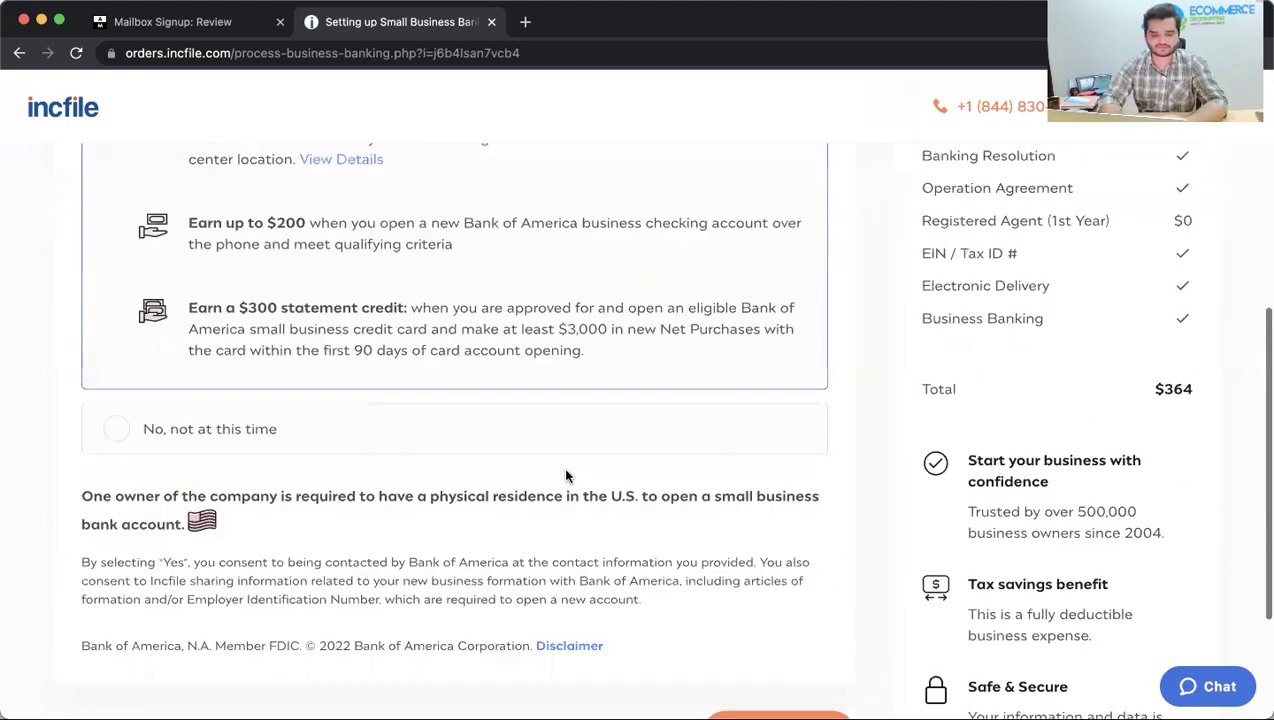
pyautogui.click(751, 550)
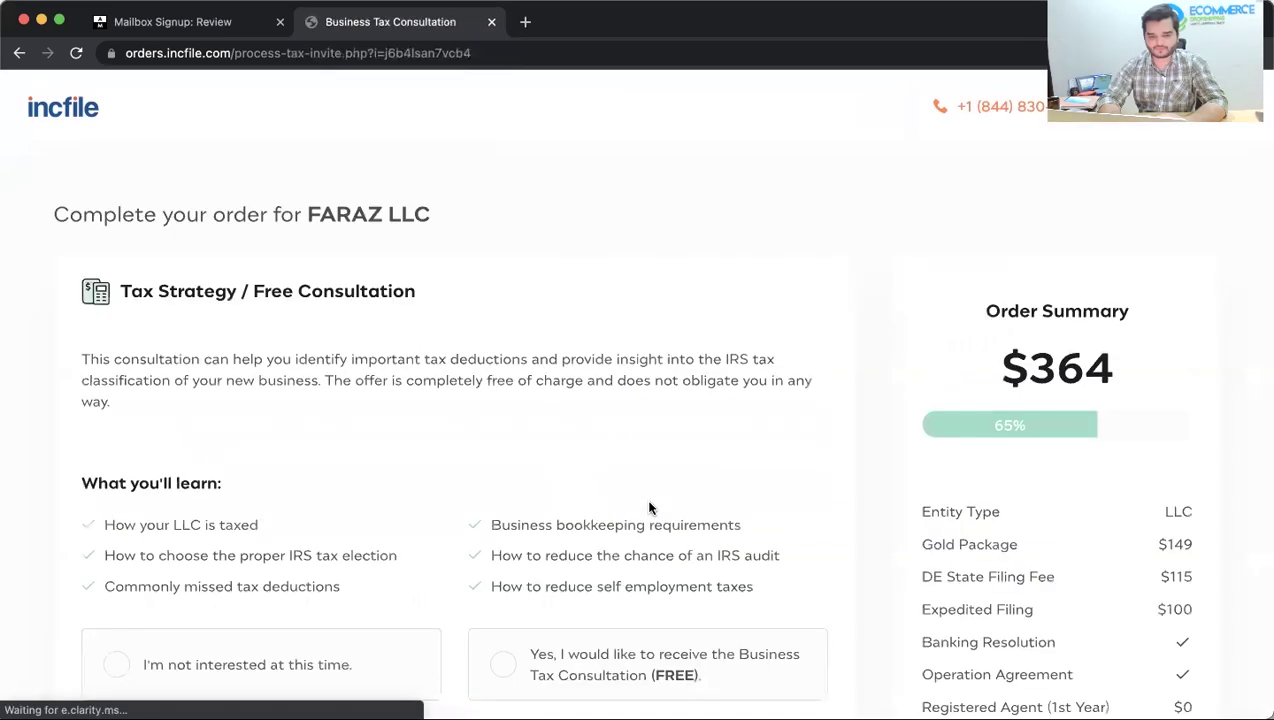
# Step: Opt in to the free Business Tax Consultation and continue
pyautogui.scroll(-3, 482, 448)
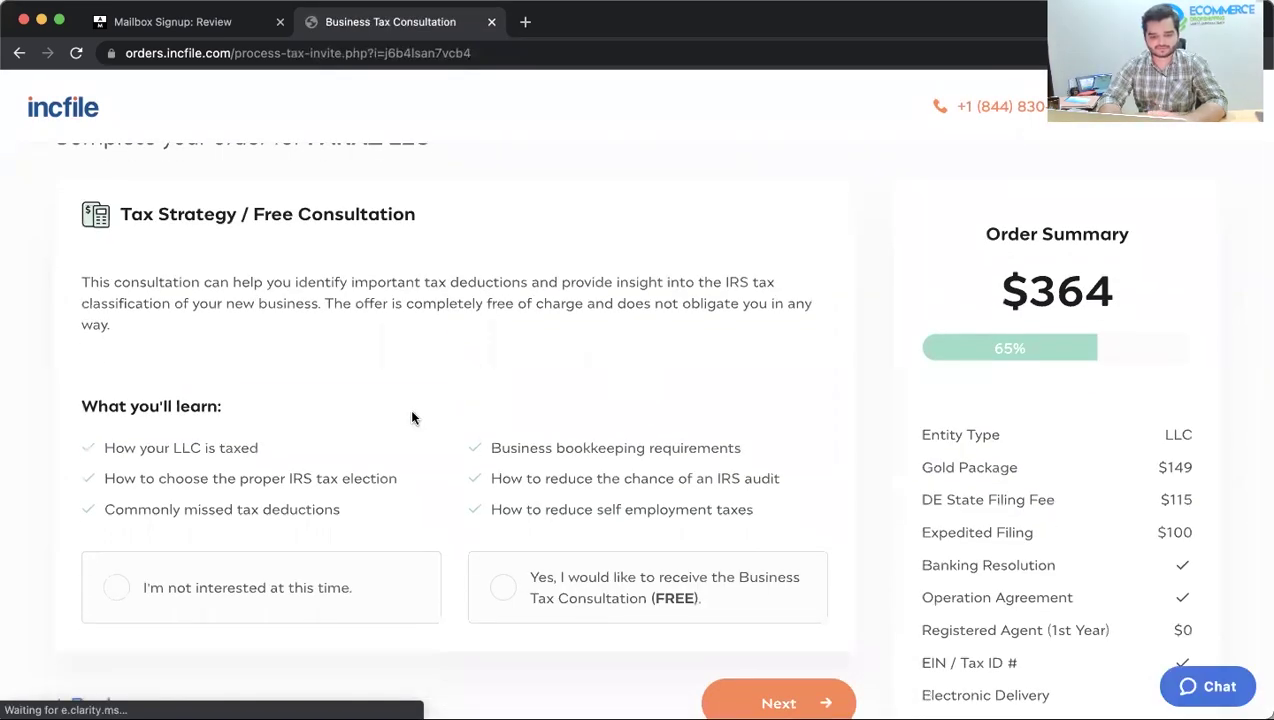
pyautogui.scroll(2, 453, 415)
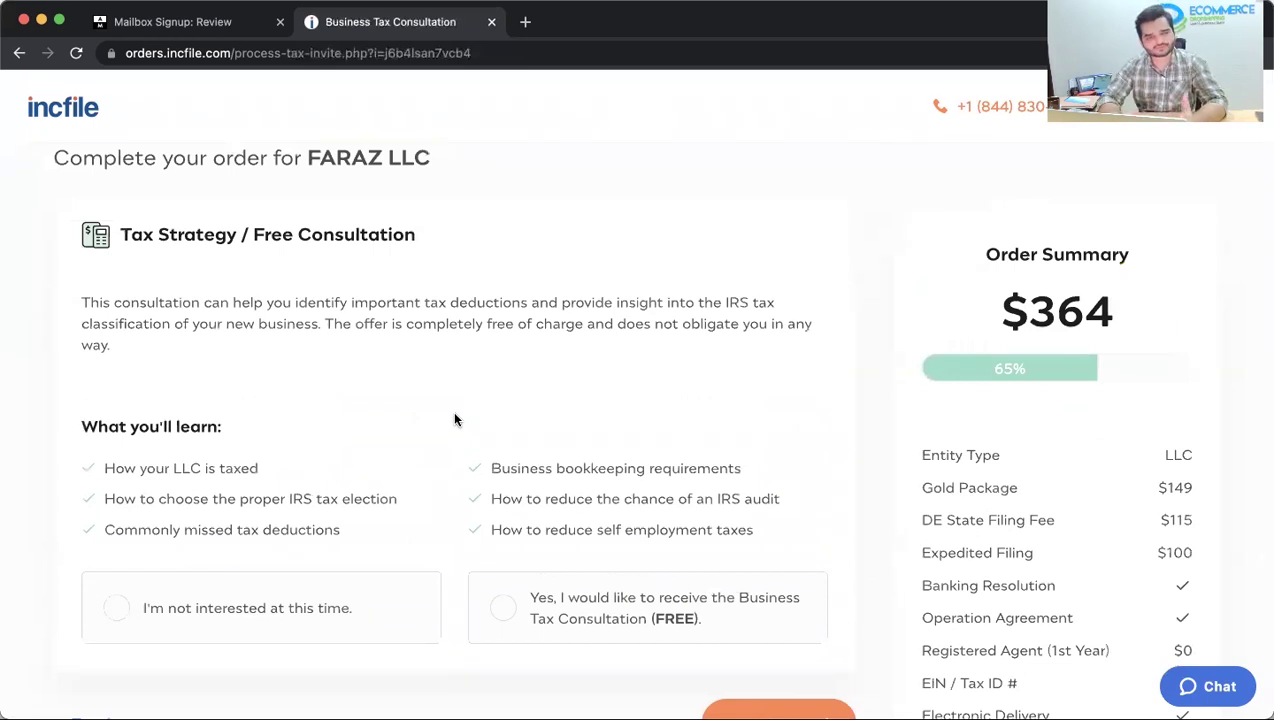
pyautogui.scroll(-3, 455, 418)
pyautogui.click(505, 410)
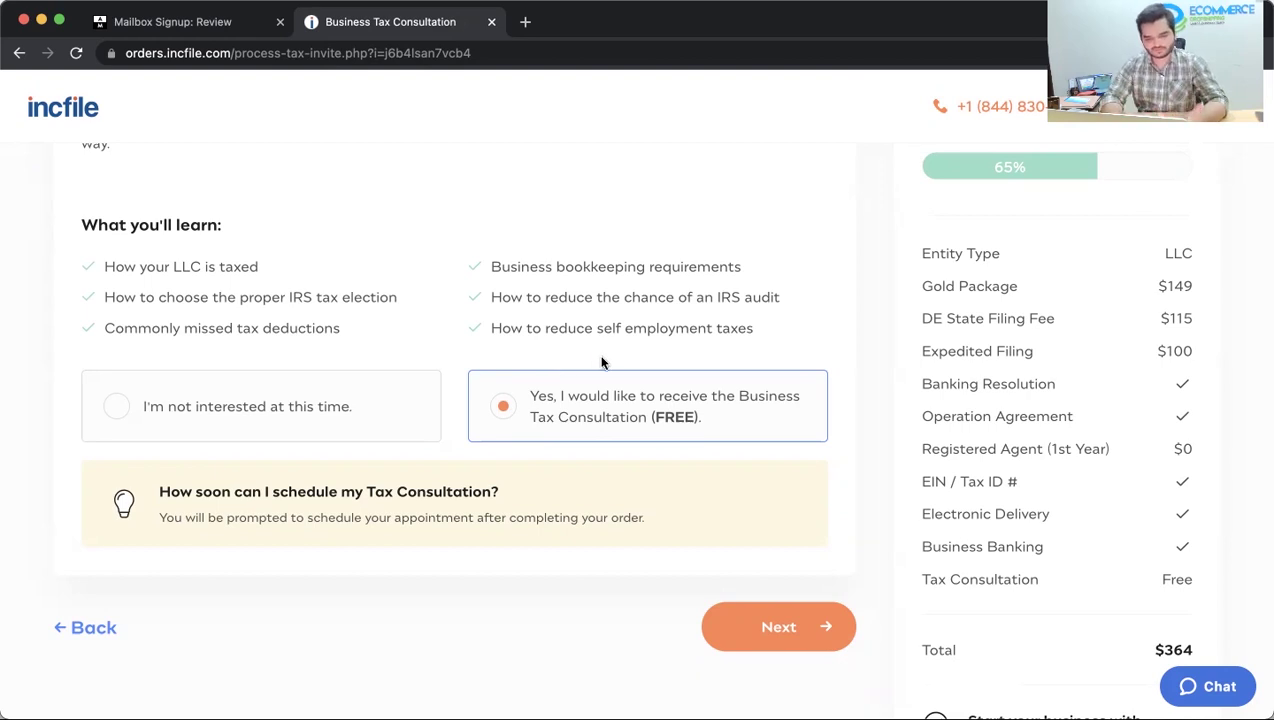
pyautogui.scroll(-3, 600, 358)
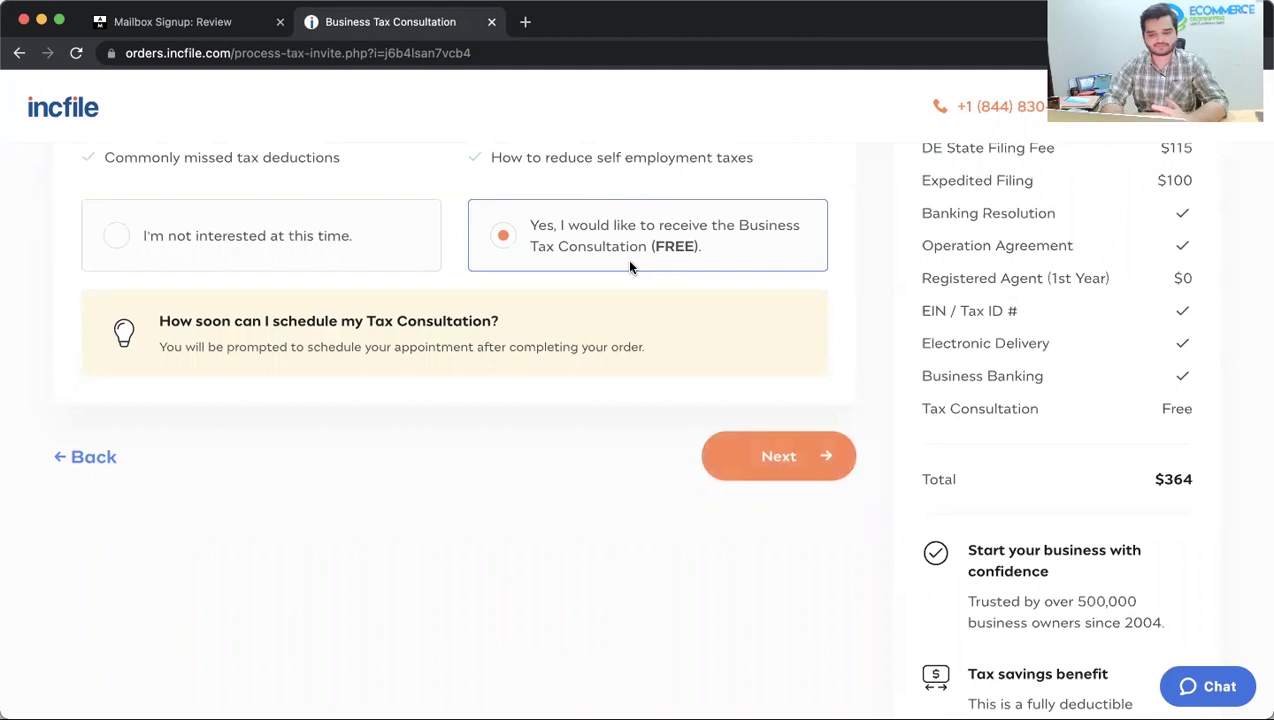
pyautogui.click(772, 459)
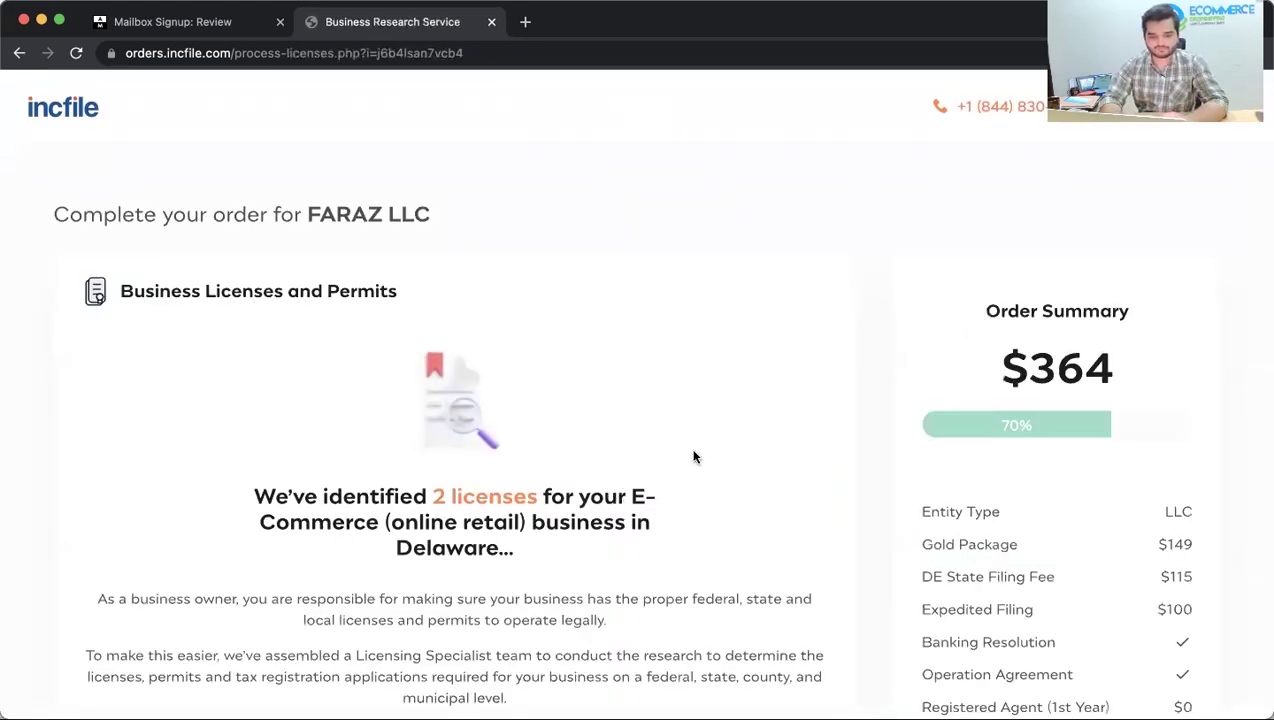
# Step: Decline the $99 license research service with 'No thanks, I'll do the work myself' and continue
pyautogui.scroll(-2, 692, 456)
pyautogui.scroll(-5, 693, 456)
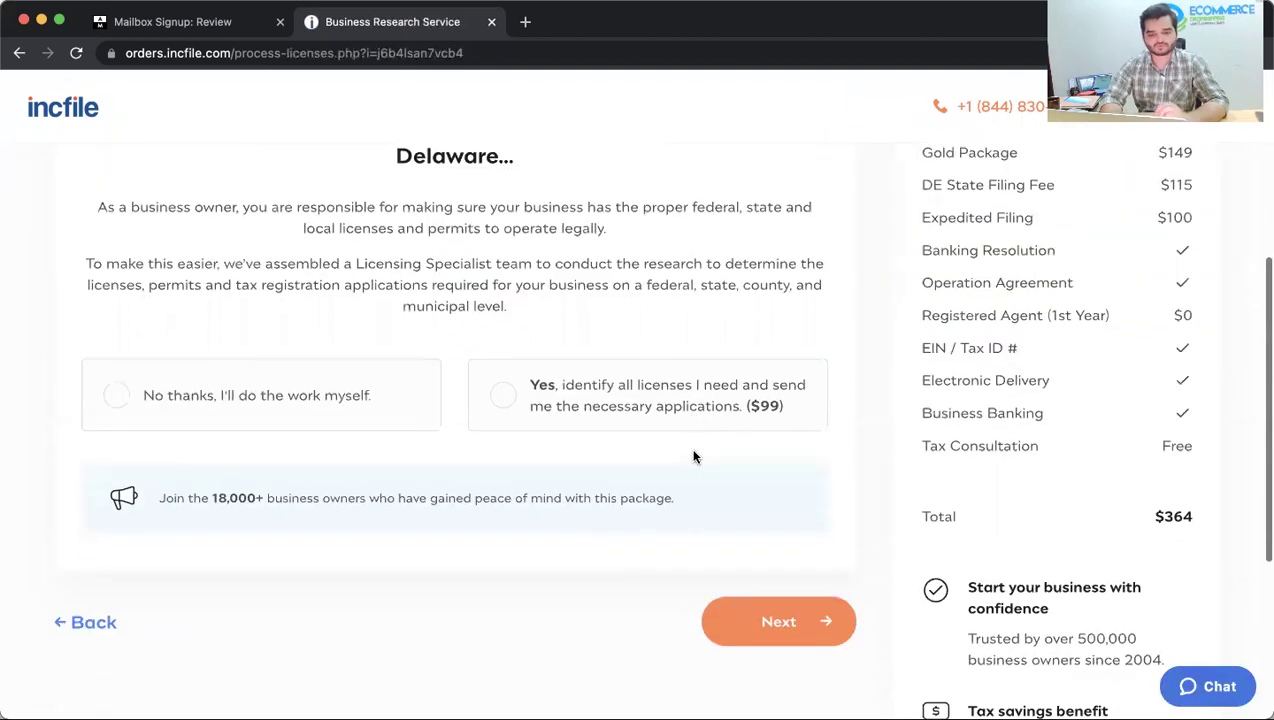
pyautogui.click(200, 388)
pyautogui.scroll(-5, 759, 529)
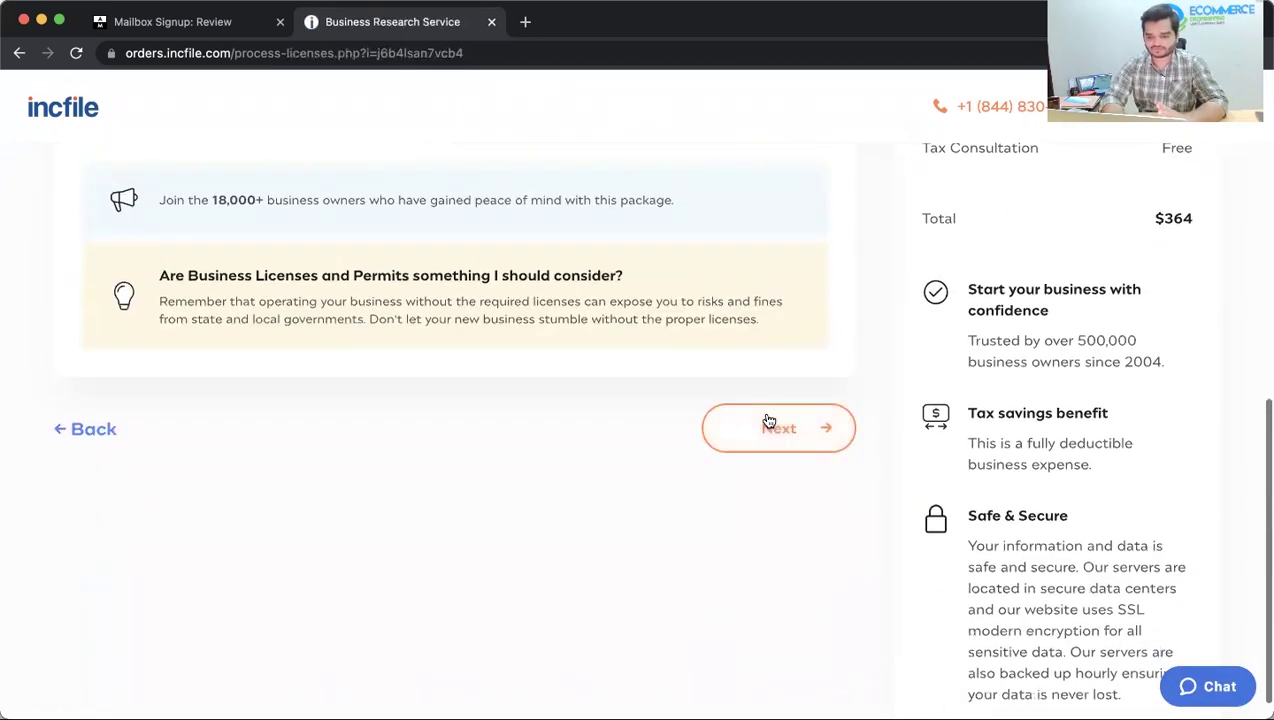
pyautogui.click(782, 412)
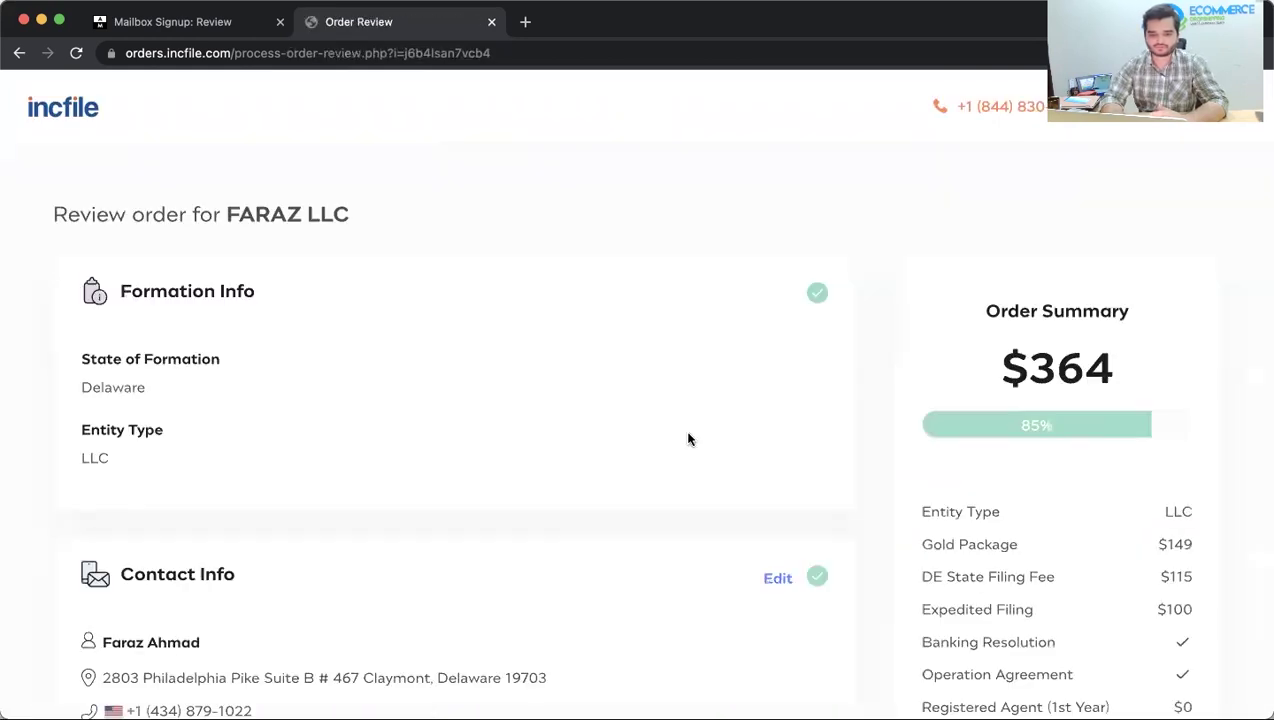
# Step: Review all FARAZ LLC order sections, $364 total, and proceed to payment information
pyautogui.scroll(-2, 509, 452)
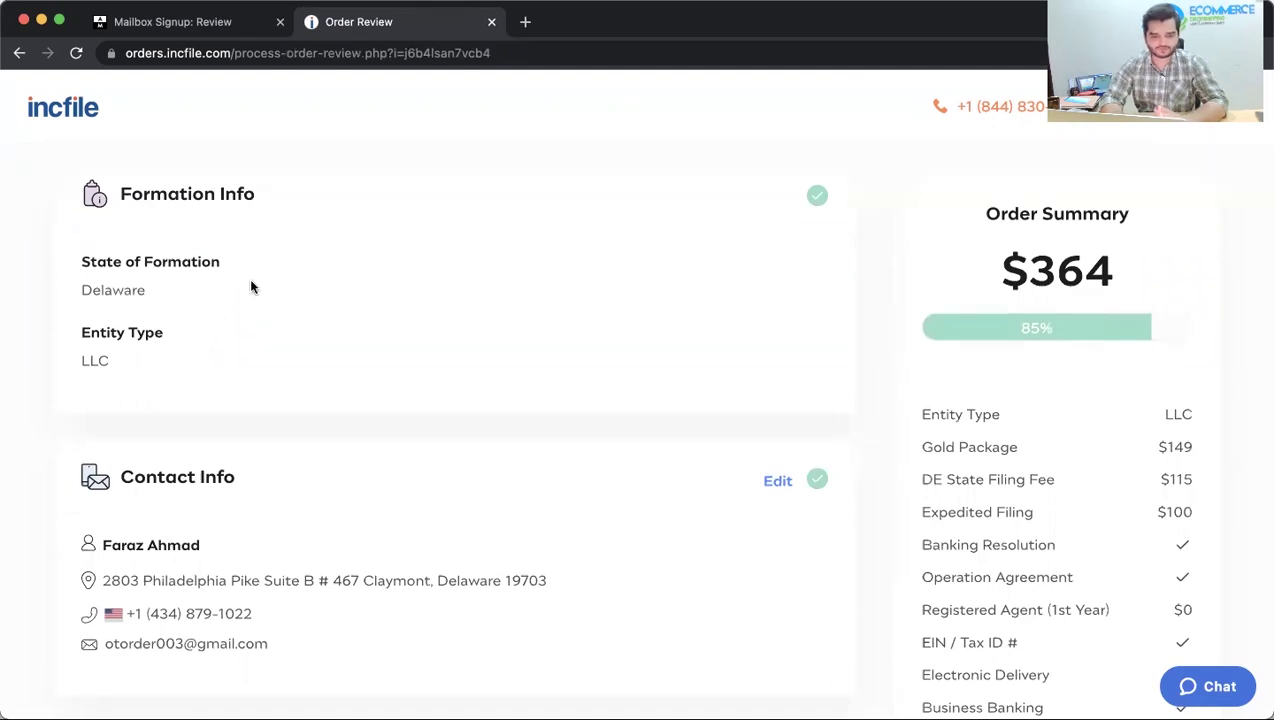
pyautogui.scroll(-9, 230, 287)
pyautogui.scroll(-6, 244, 353)
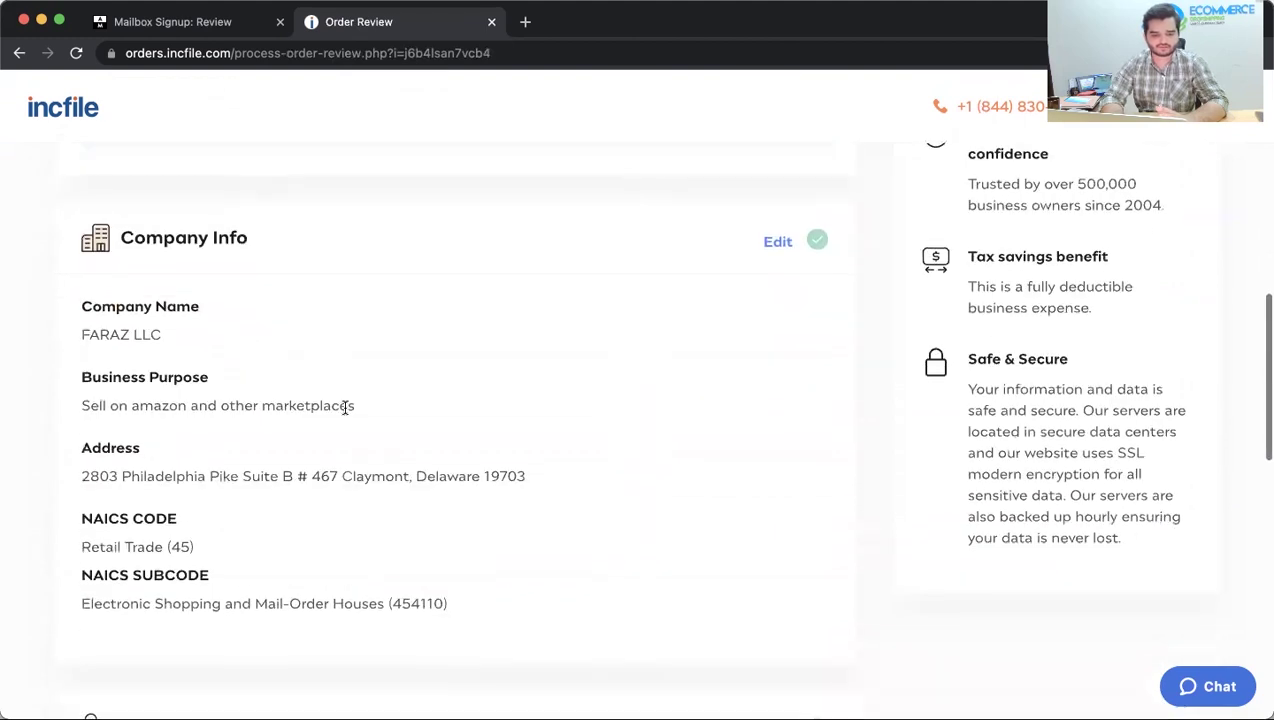
pyautogui.scroll(-2, 128, 500)
pyautogui.scroll(-5, 211, 428)
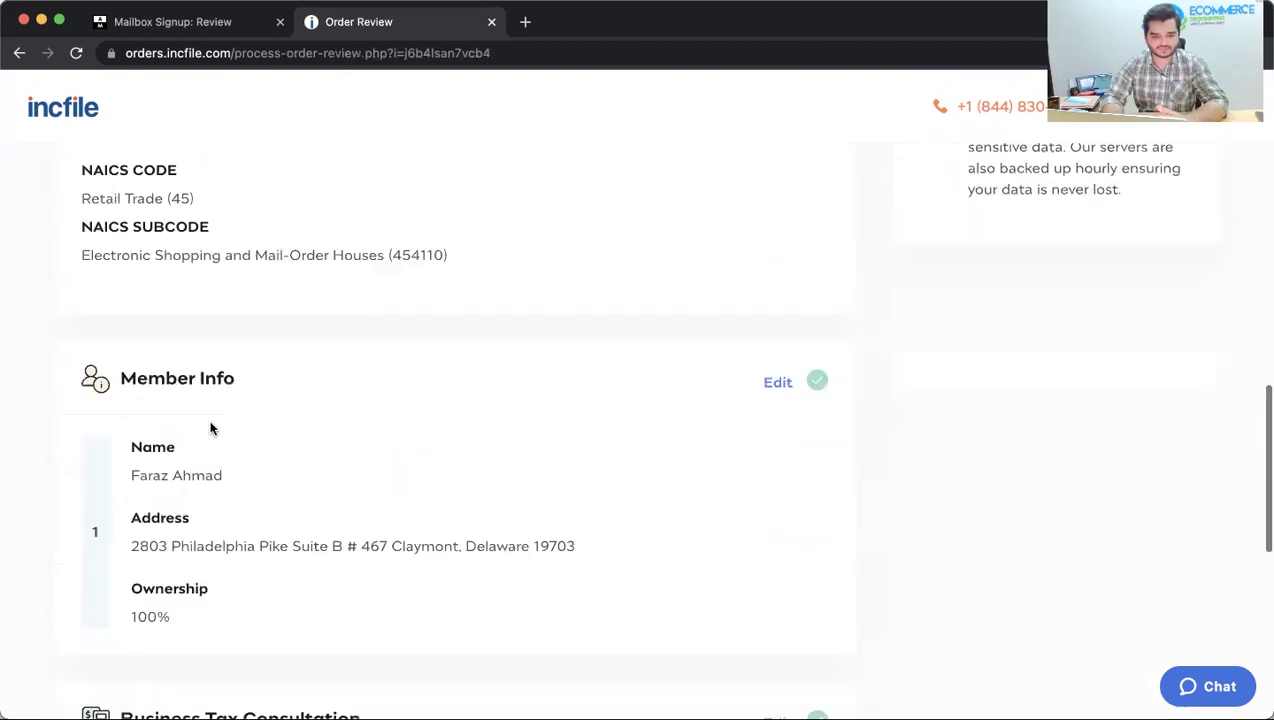
pyautogui.scroll(-3, 211, 428)
pyautogui.scroll(-6, 319, 415)
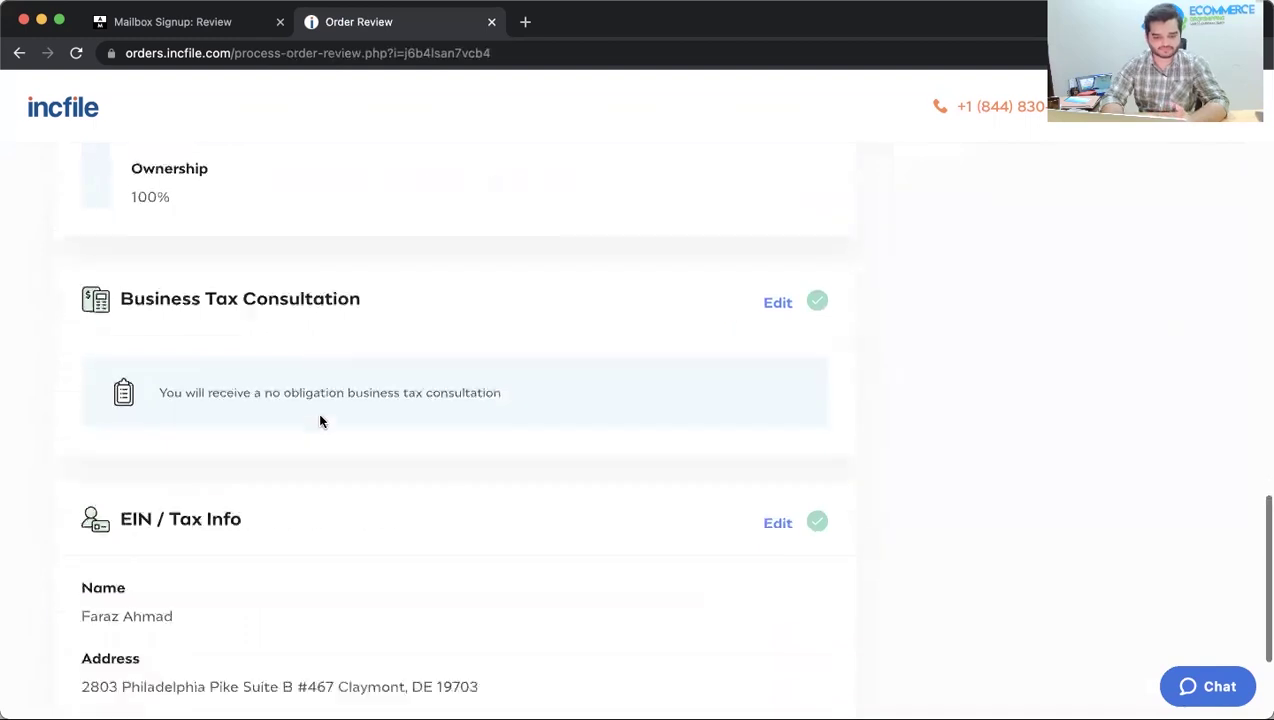
pyautogui.scroll(-4, 319, 415)
pyautogui.click(768, 624)
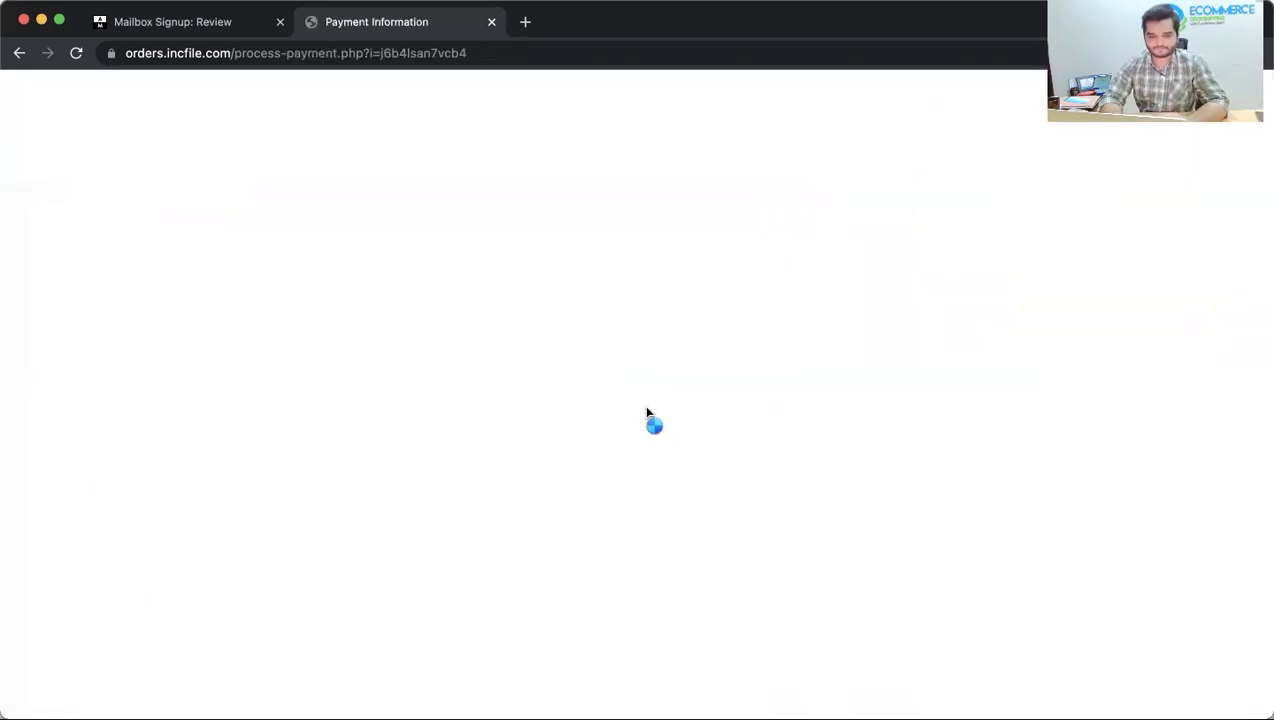
# Step: Choose Pakistan as the billing country on the payment form
pyautogui.scroll(-5, 720, 432)
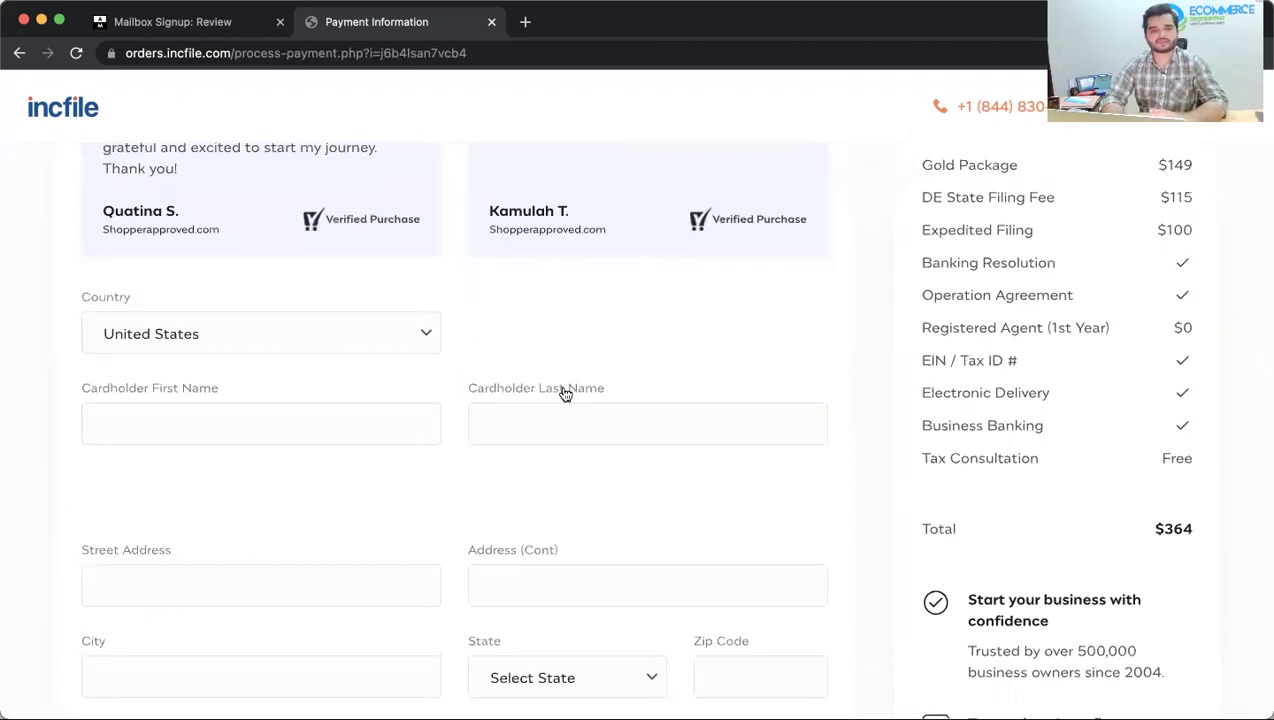
pyautogui.click(420, 336)
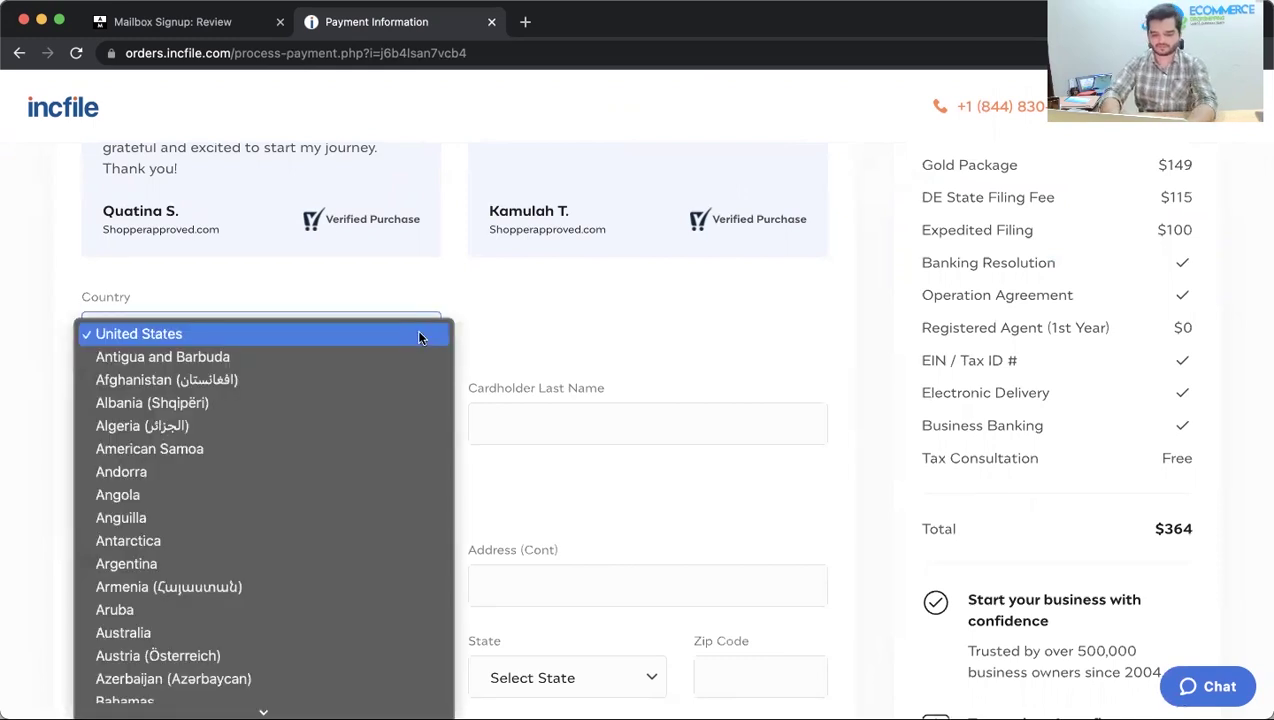
pyautogui.press('p')
pyautogui.scroll(-2, 261, 583)
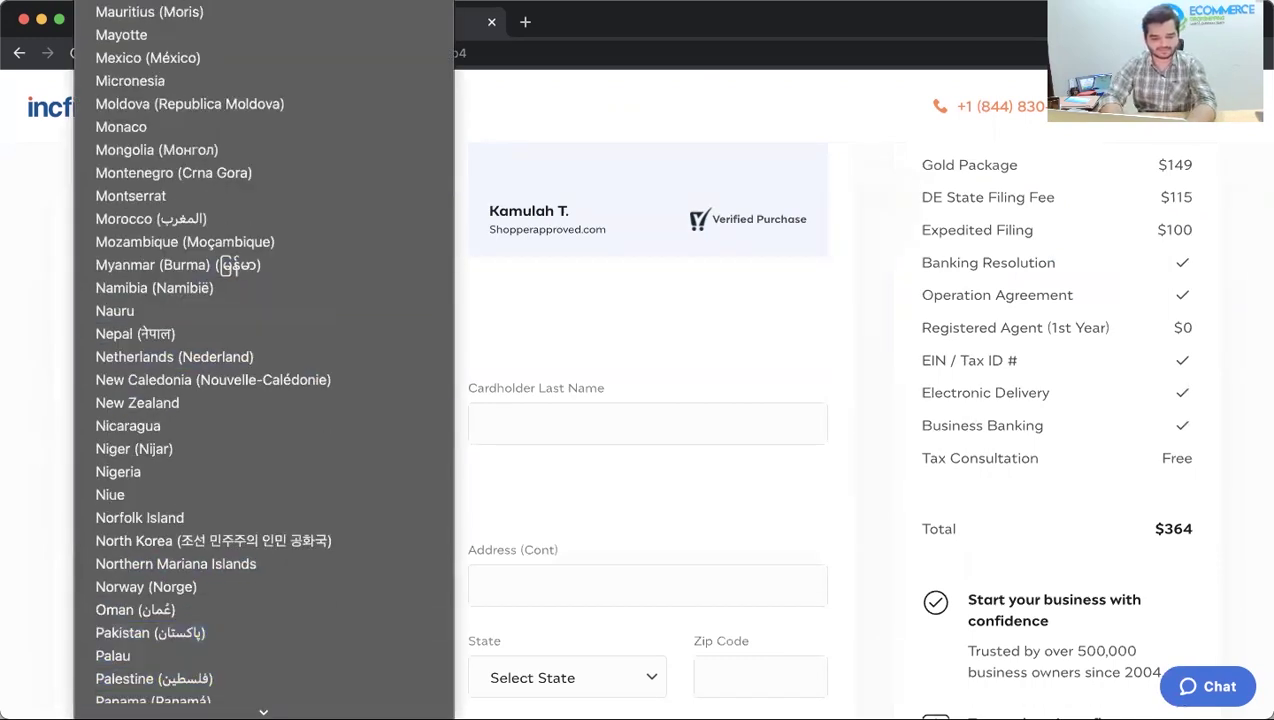
pyautogui.click(261, 583)
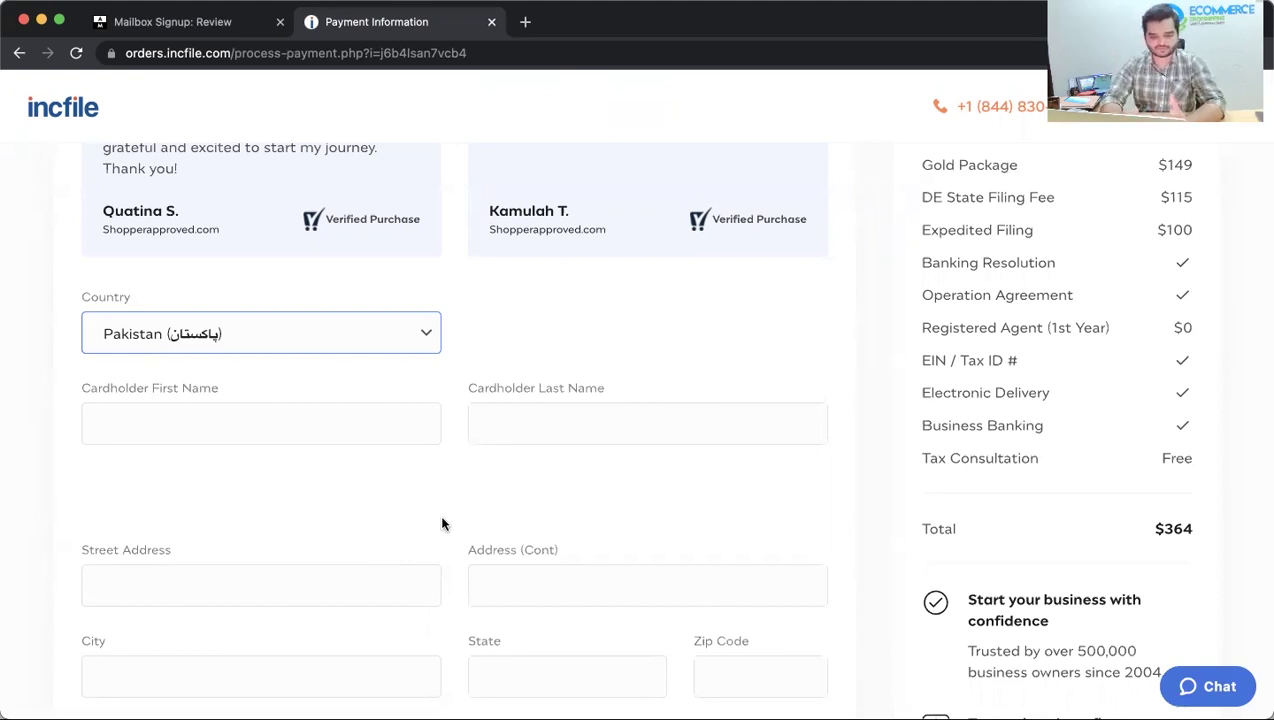
# Step: Look over the rest of the payment form, starting at the cardholder first name field
pyautogui.scroll(-3, 439, 514)
pyautogui.click(203, 268)
pyautogui.scroll(-3, 412, 428)
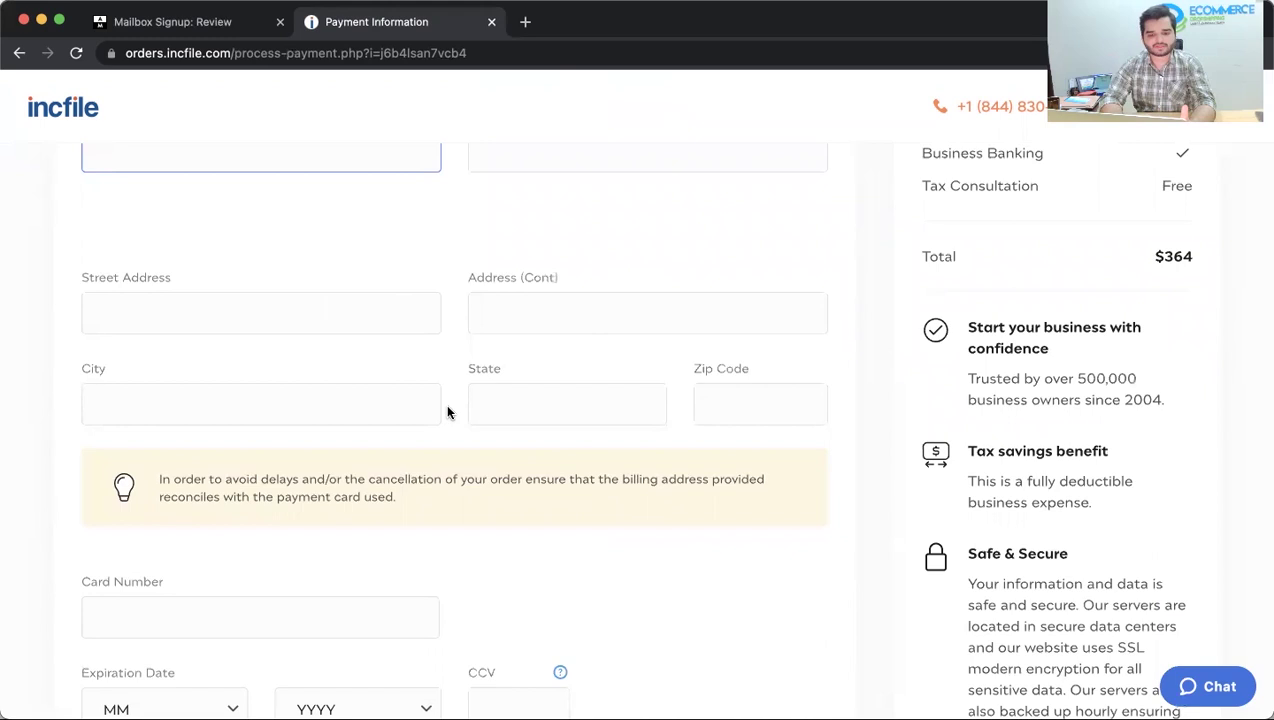
pyautogui.scroll(-7, 445, 405)
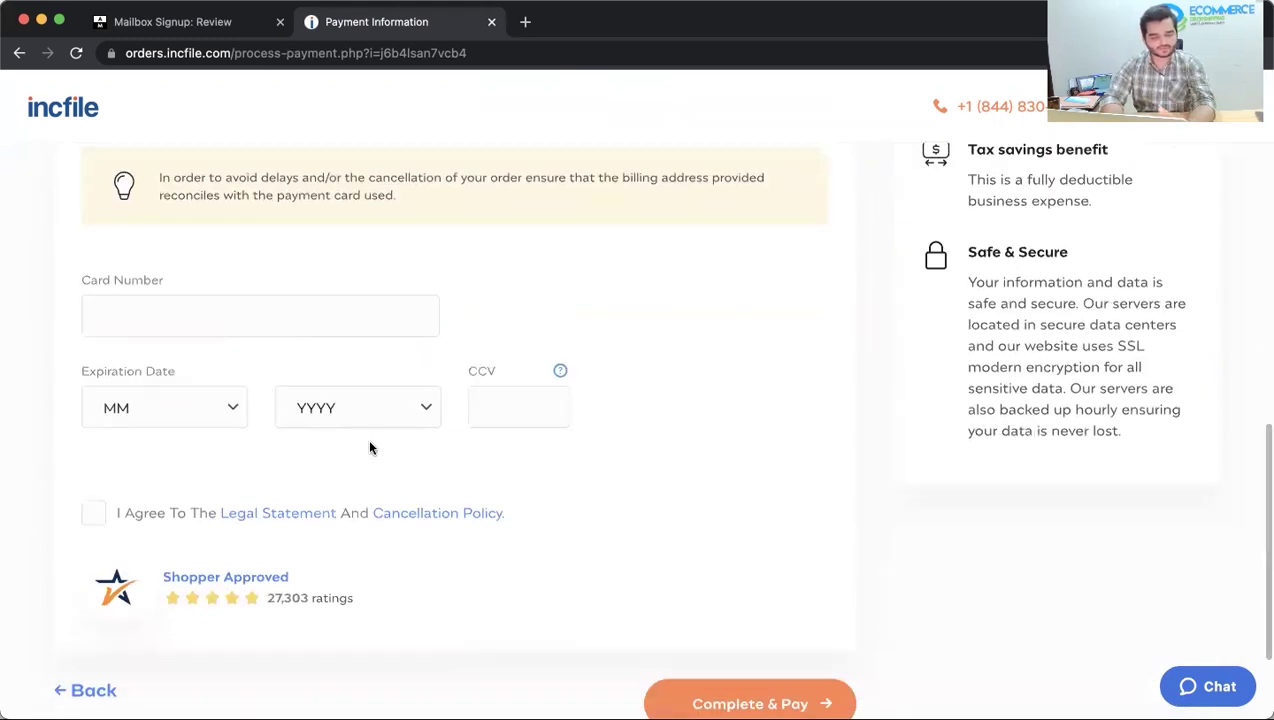
pyautogui.scroll(-4, 375, 450)
pyautogui.scroll(15, 798, 450)
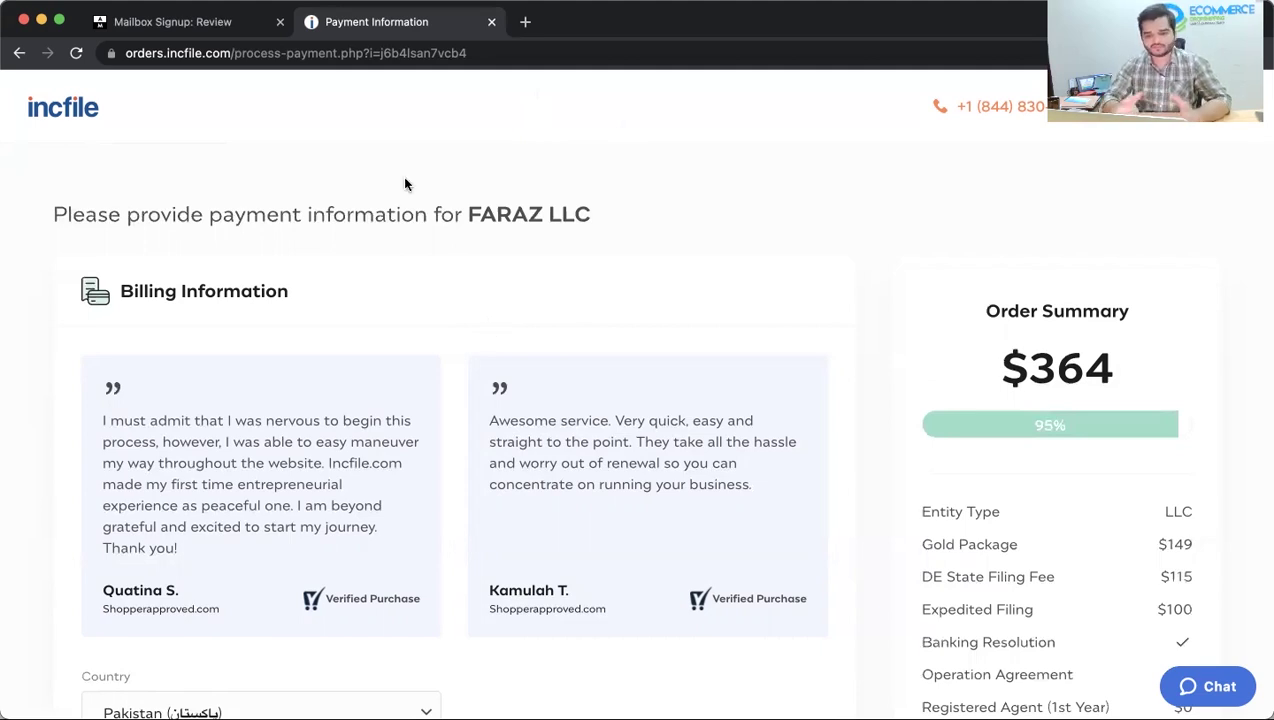
pyautogui.click(206, 31)
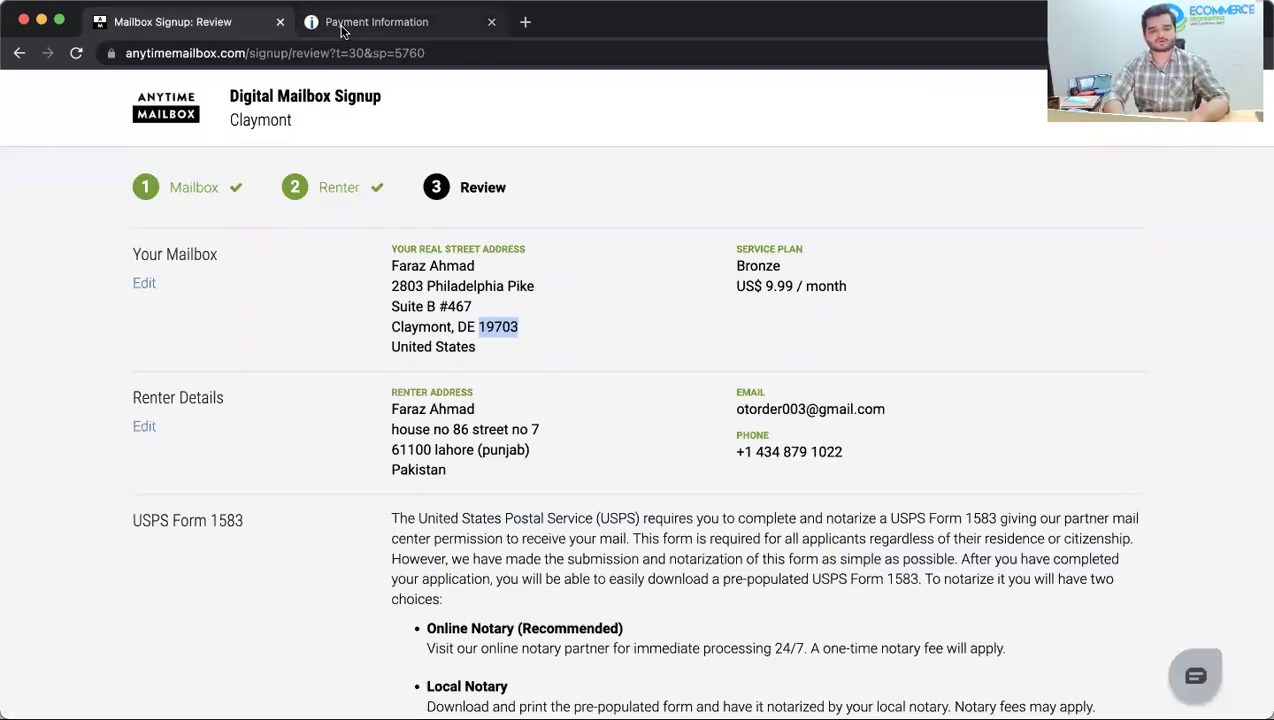
pyautogui.click(400, 24)
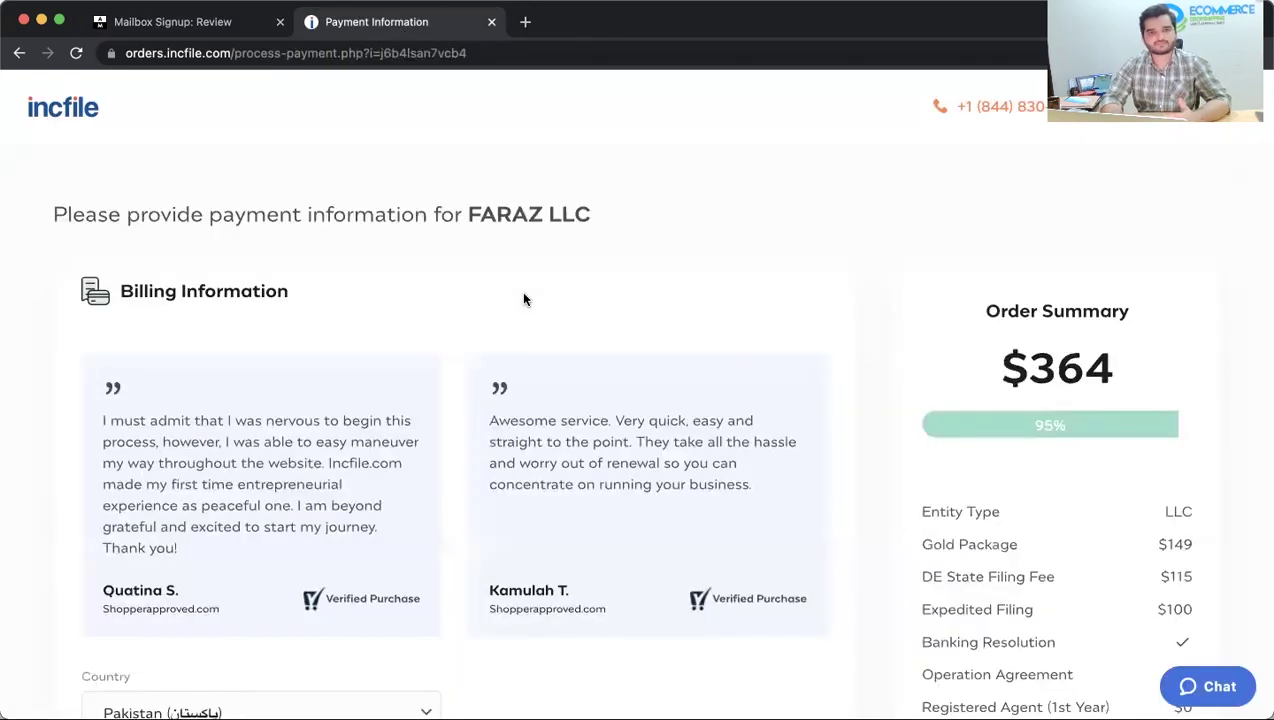